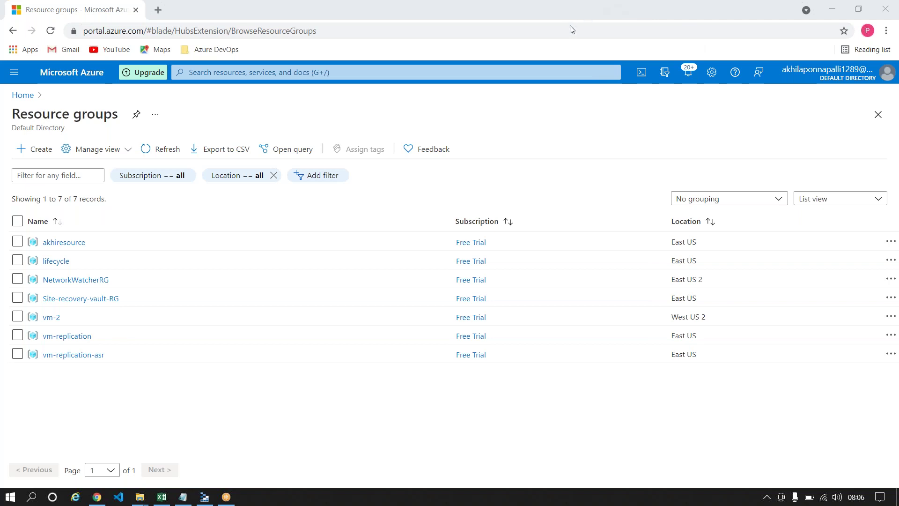
Handwrite "1 hour" and a circled "45" below the resource groups list, and clear the annotations
{"action": "mouse_move", "coordinate": [305, 361]}
{"action": "left_mouse_down"}
{"action": "mouse_move", "coordinate": [303, 377]}
{"action": "mouse_move", "coordinate": [315, 376]}
{"action": "mouse_move", "coordinate": [370, 343]}
{"action": "left_mouse_up"}
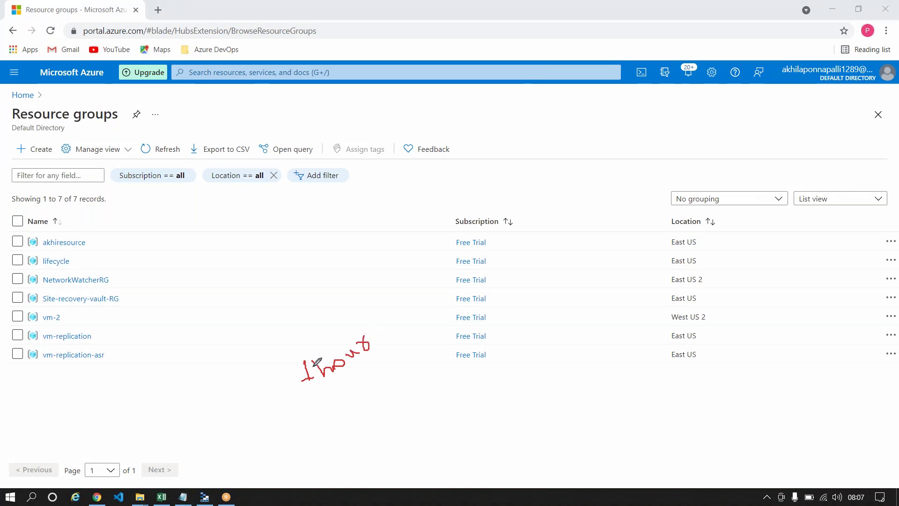
{"action": "left_click_drag", "start_coordinate": [305, 361], "coordinate": [298, 366]}
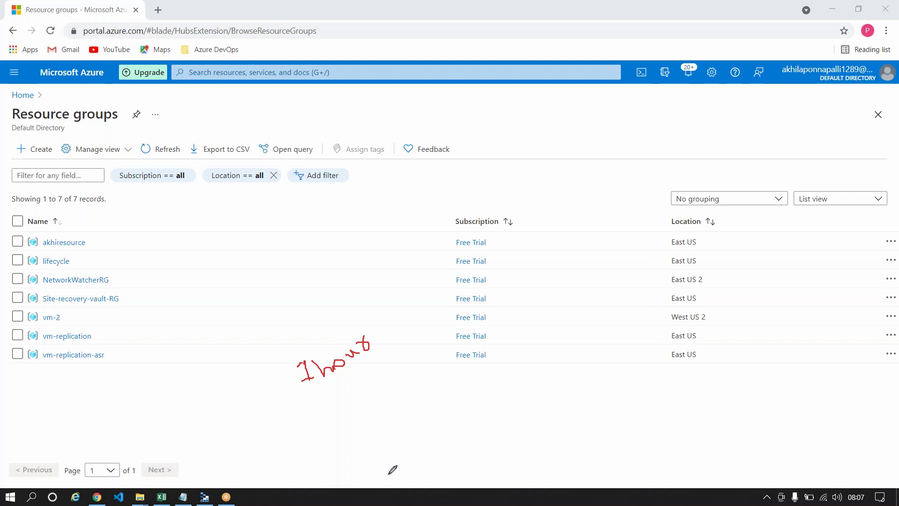
{"action": "mouse_move", "coordinate": [374, 409]}
{"action": "left_mouse_down"}
{"action": "mouse_move", "coordinate": [388, 429]}
{"action": "mouse_move", "coordinate": [399, 407]}
{"action": "mouse_move", "coordinate": [414, 412]}
{"action": "mouse_move", "coordinate": [407, 415]}
{"action": "left_mouse_up"}
{"action": "mouse_move", "coordinate": [400, 389]}
{"action": "left_mouse_down"}
{"action": "mouse_move", "coordinate": [379, 459]}
{"action": "mouse_move", "coordinate": [411, 382]}
{"action": "mouse_move", "coordinate": [396, 389]}
{"action": "left_mouse_up"}
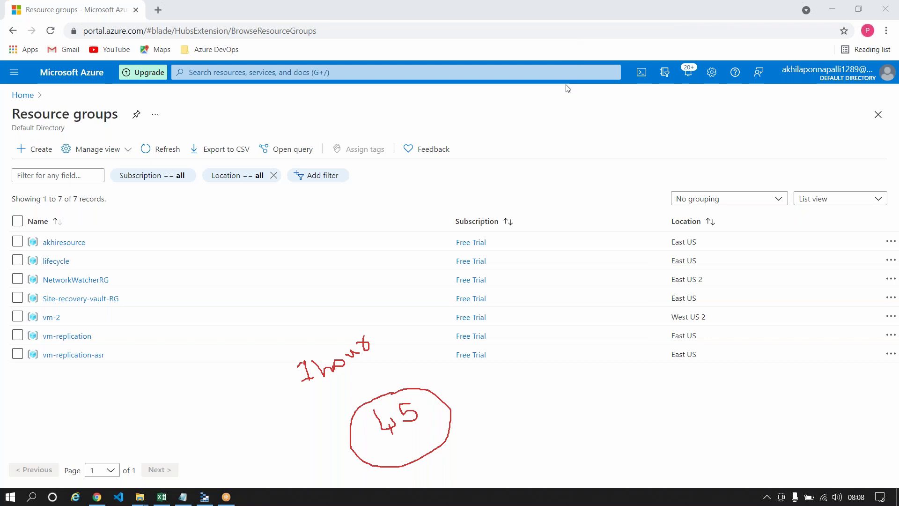
{"action": "key", "text": "e"}
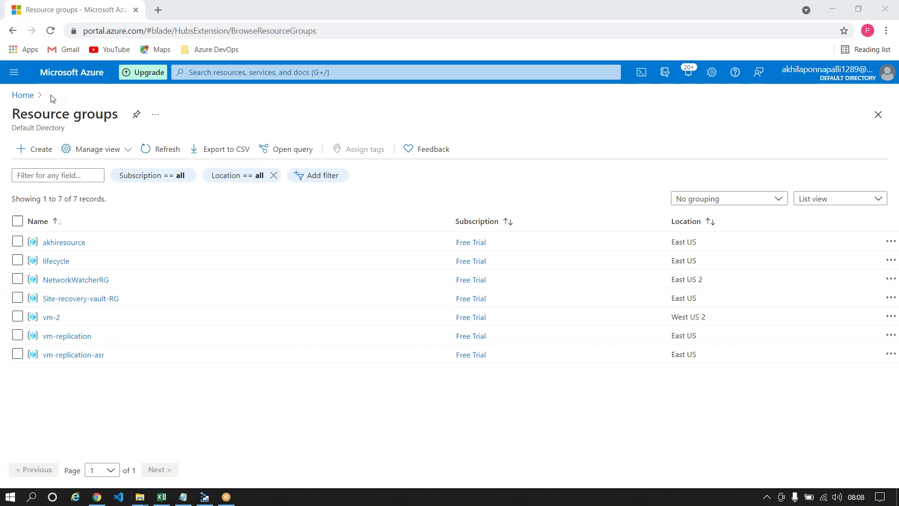
Open the disaster recovery settings of the virtual machine vm-08 from the virtual machines list
{"action": "left_click", "coordinate": [26, 94]}
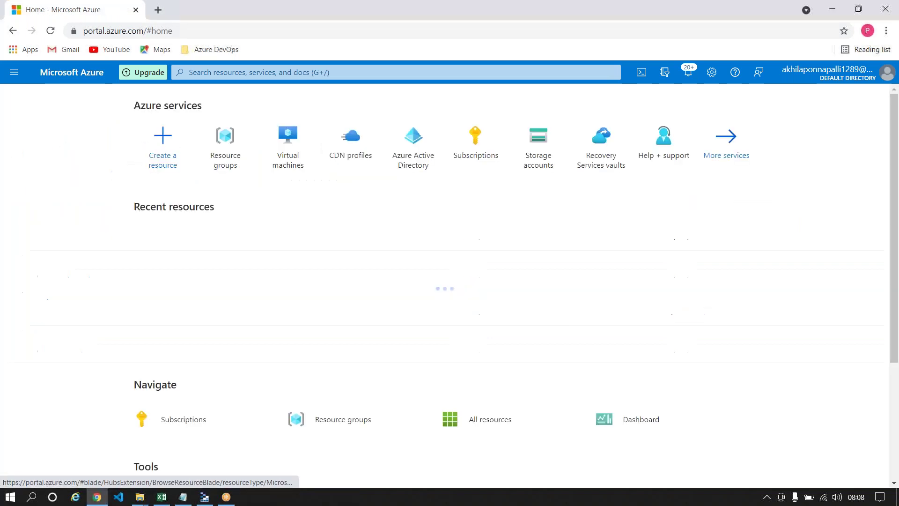
{"action": "left_click", "coordinate": [300, 143]}
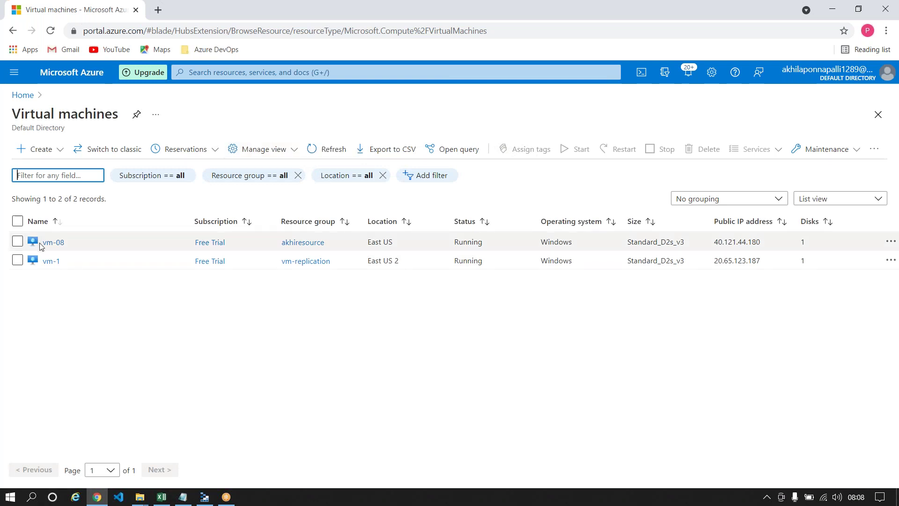
{"action": "left_click", "coordinate": [53, 243]}
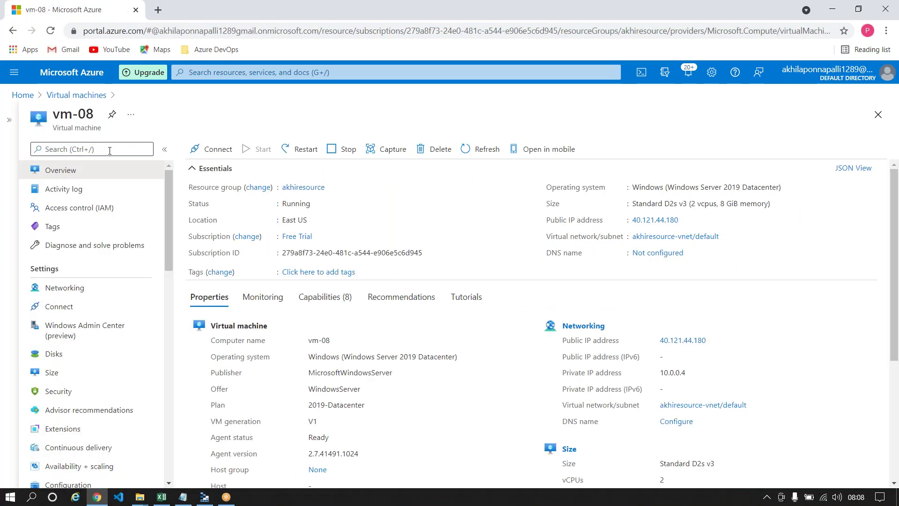
{"action": "type", "text": "dis"}
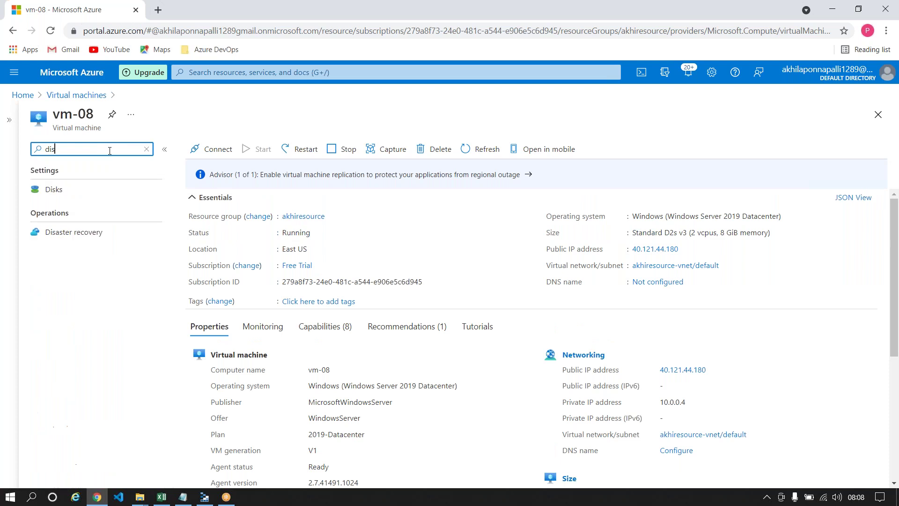
{"action": "left_click", "coordinate": [96, 231]}
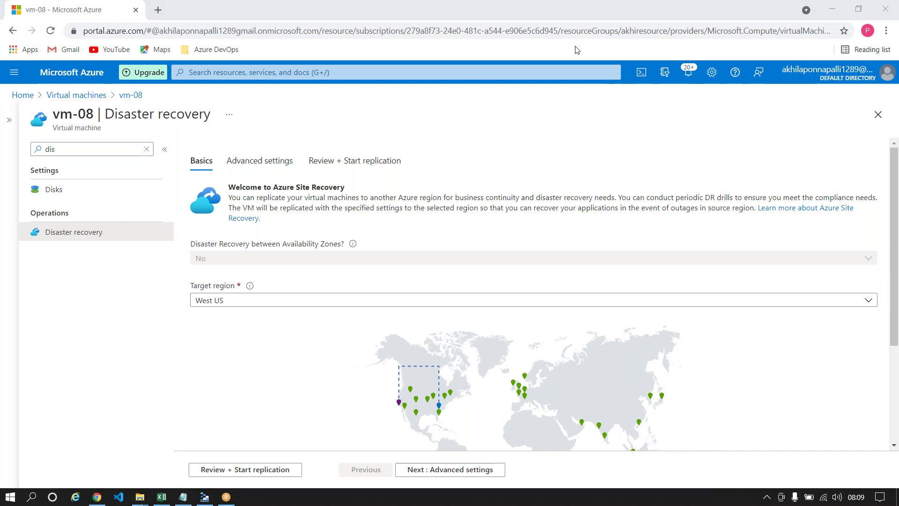
Sketch a replication diagram with an East VM, arrows, a circled "CR" and a second VM over the page, and clear it
{"action": "mouse_move", "coordinate": [441, 134]}
{"action": "left_mouse_down"}
{"action": "mouse_move", "coordinate": [468, 154]}
{"action": "mouse_move", "coordinate": [486, 108]}
{"action": "mouse_move", "coordinate": [441, 134]}
{"action": "mouse_move", "coordinate": [467, 142]}
{"action": "mouse_move", "coordinate": [482, 134]}
{"action": "left_mouse_up"}
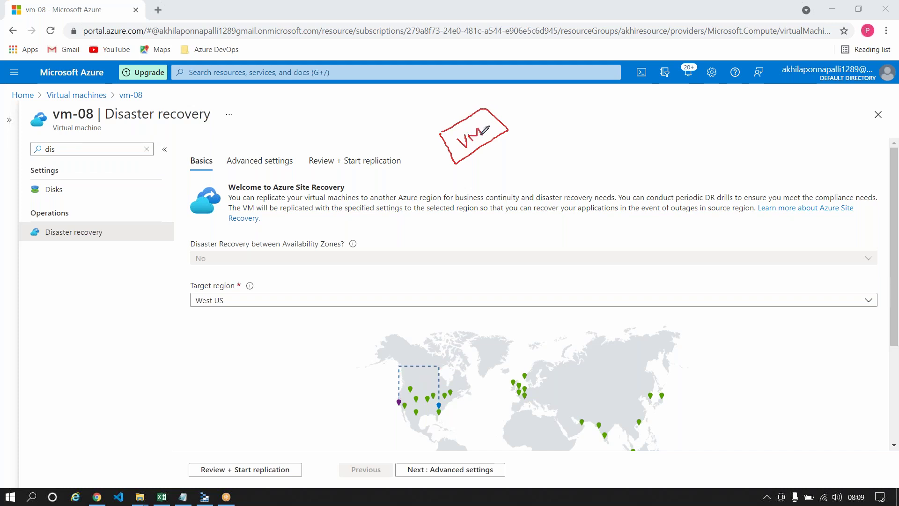
{"action": "mouse_move", "coordinate": [439, 106]}
{"action": "left_mouse_down"}
{"action": "mouse_move", "coordinate": [480, 94]}
{"action": "mouse_move", "coordinate": [519, 115]}
{"action": "mouse_move", "coordinate": [577, 114]}
{"action": "mouse_move", "coordinate": [590, 124]}
{"action": "left_mouse_up"}
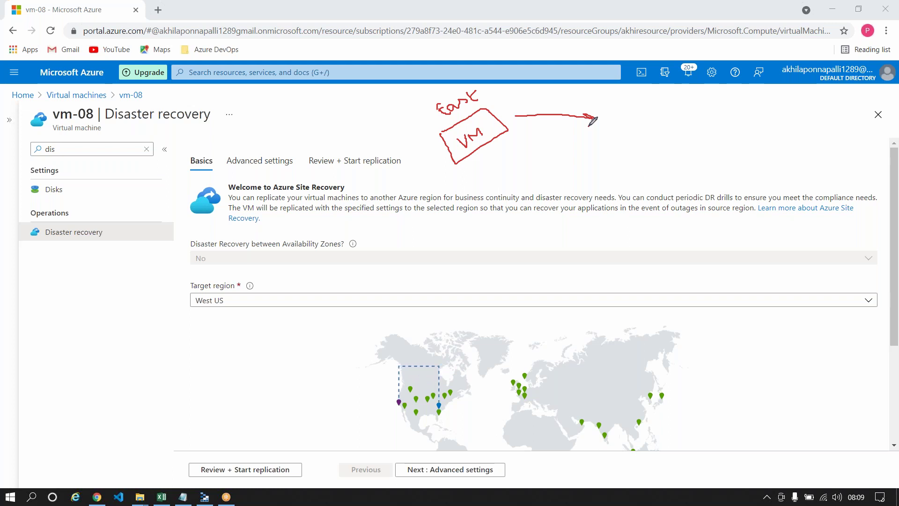
{"action": "mouse_move", "coordinate": [552, 147]}
{"action": "left_mouse_down"}
{"action": "mouse_move", "coordinate": [545, 157]}
{"action": "mouse_move", "coordinate": [557, 142]}
{"action": "mouse_move", "coordinate": [567, 152]}
{"action": "mouse_move", "coordinate": [558, 137]}
{"action": "mouse_move", "coordinate": [536, 171]}
{"action": "mouse_move", "coordinate": [568, 131]}
{"action": "mouse_move", "coordinate": [546, 137]}
{"action": "left_mouse_up"}
{"action": "left_click", "coordinate": [555, 149]}
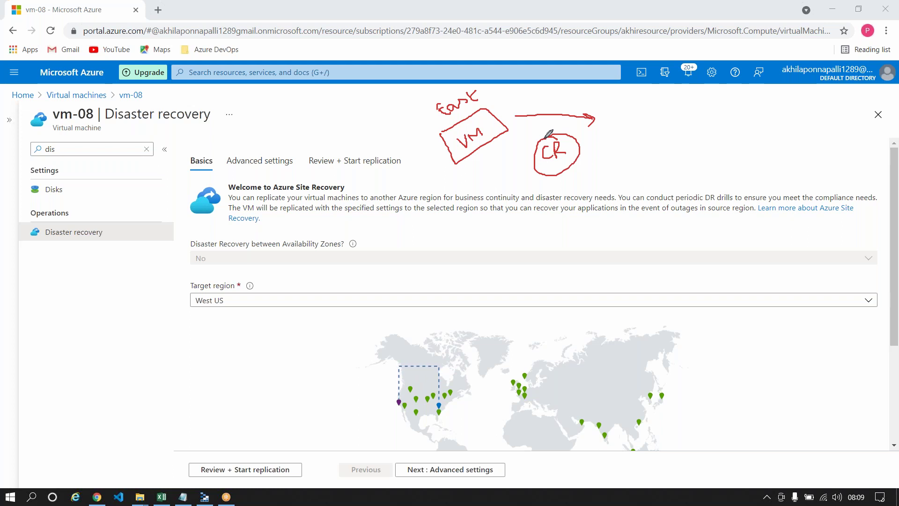
{"action": "mouse_move", "coordinate": [640, 110]}
{"action": "left_mouse_down"}
{"action": "mouse_move", "coordinate": [650, 145]}
{"action": "mouse_move", "coordinate": [698, 133]}
{"action": "mouse_move", "coordinate": [678, 94]}
{"action": "mouse_move", "coordinate": [640, 110]}
{"action": "mouse_move", "coordinate": [659, 125]}
{"action": "mouse_move", "coordinate": [680, 107]}
{"action": "mouse_move", "coordinate": [684, 123]}
{"action": "left_mouse_up"}
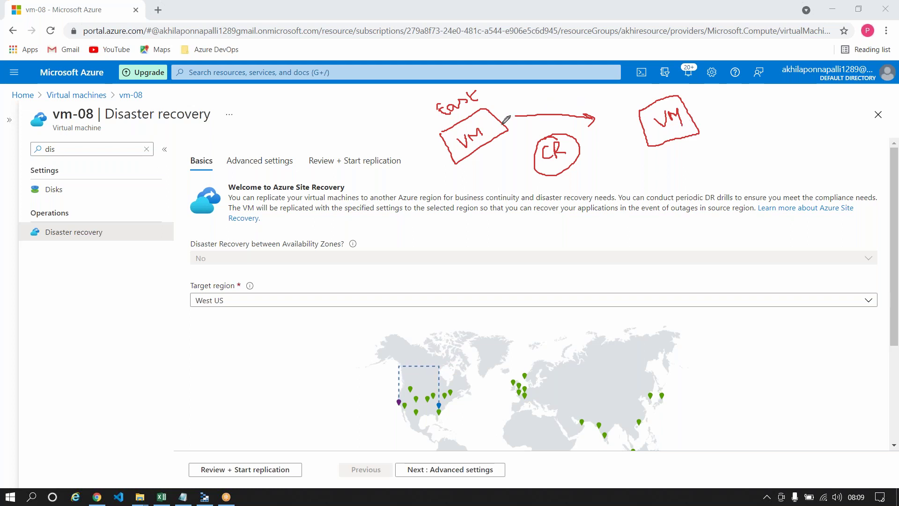
{"action": "mouse_move", "coordinate": [494, 114]}
{"action": "left_mouse_down"}
{"action": "mouse_move", "coordinate": [585, 92]}
{"action": "mouse_move", "coordinate": [615, 100]}
{"action": "mouse_move", "coordinate": [610, 109]}
{"action": "left_mouse_up"}
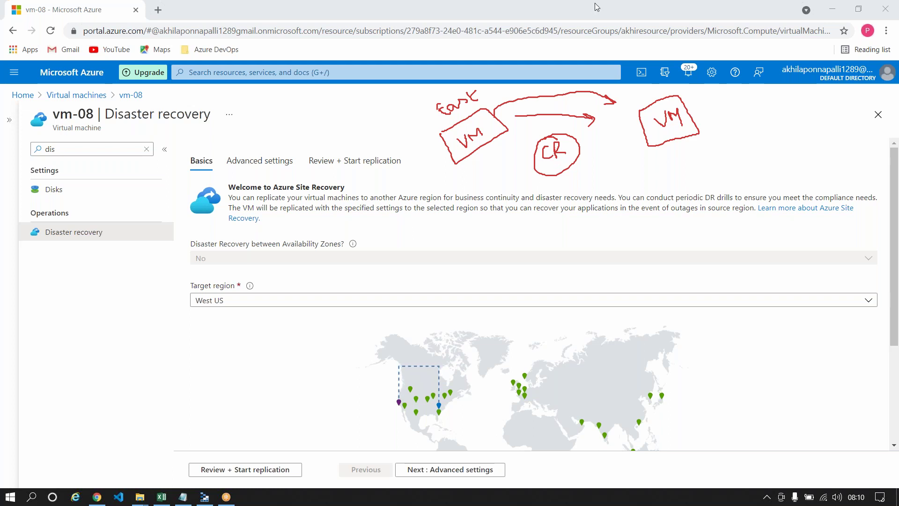
{"action": "left_click", "coordinate": [582, 89]}
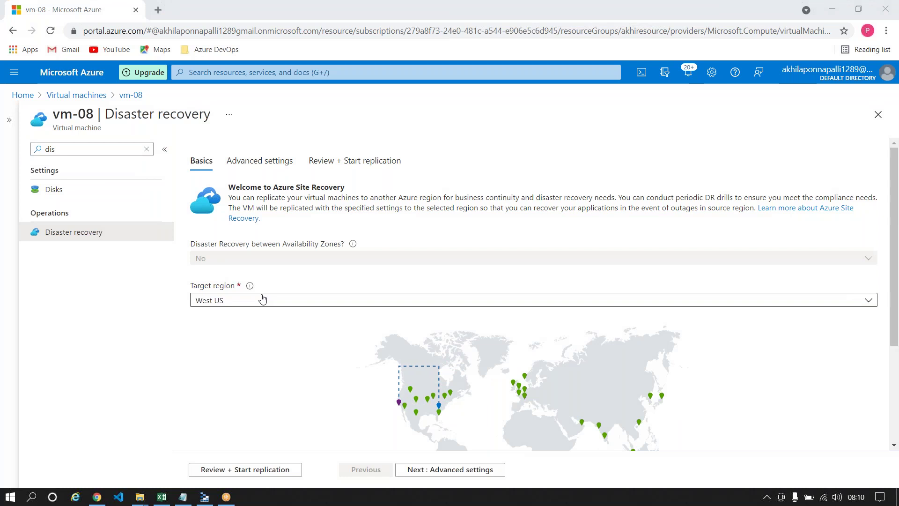
Check the location of vm-08 in its overview
{"action": "left_click", "coordinate": [146, 149]}
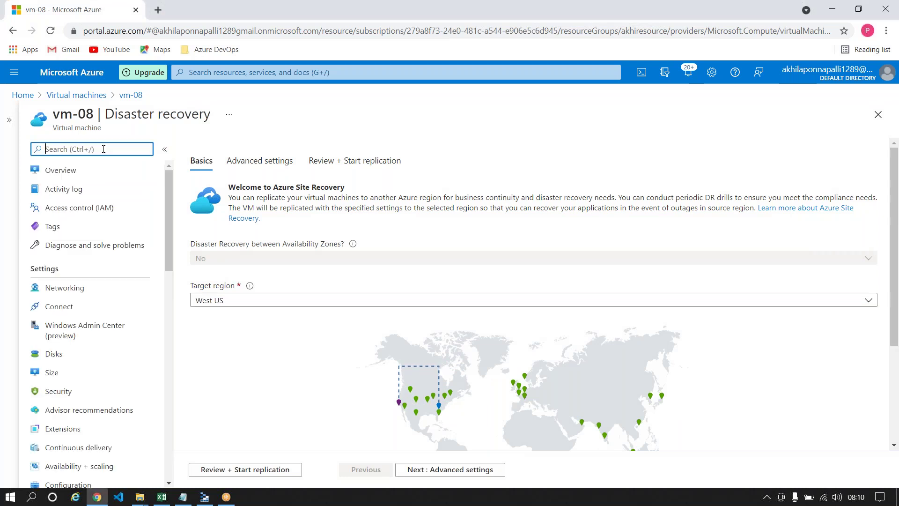
{"action": "left_click", "coordinate": [61, 170]}
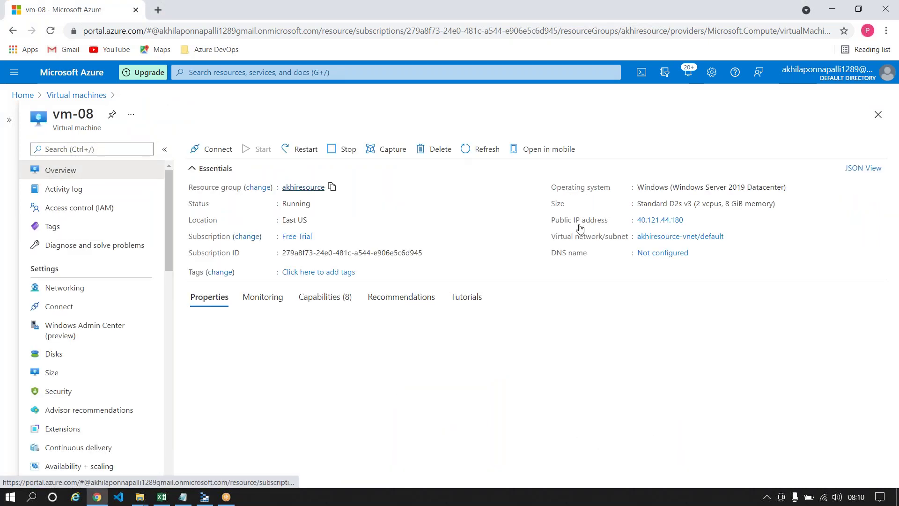
{"action": "left_click_drag", "start_coordinate": [283, 249], "coordinate": [307, 248]}
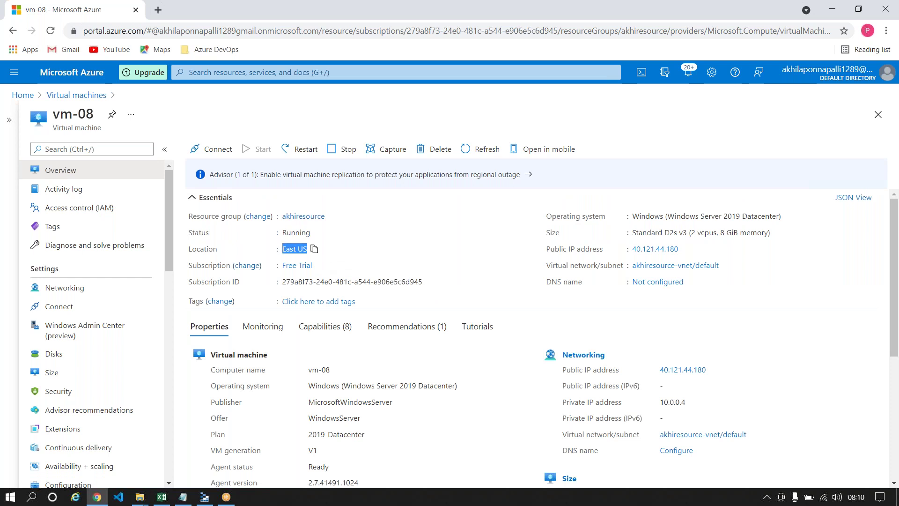
Find the disaster recovery settings of vm-08 again and reopen them
{"action": "left_click", "coordinate": [144, 145]}
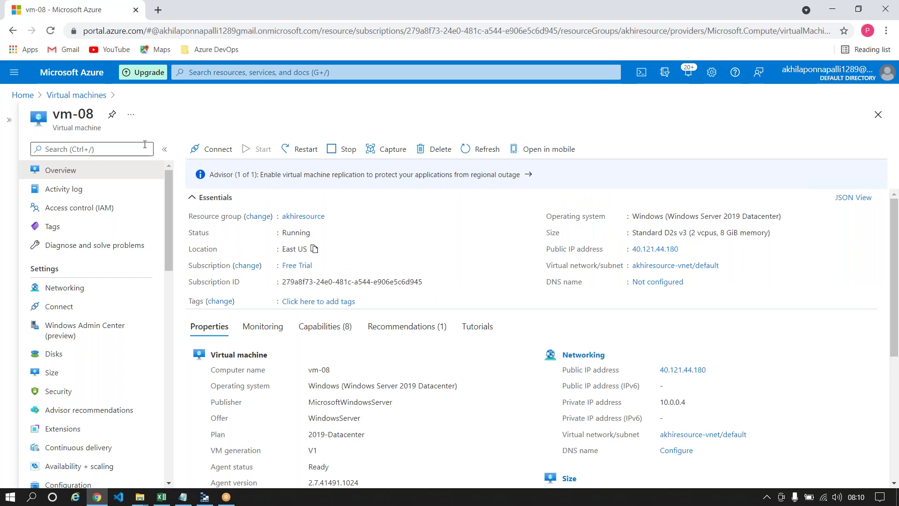
{"action": "type", "text": "dias"}
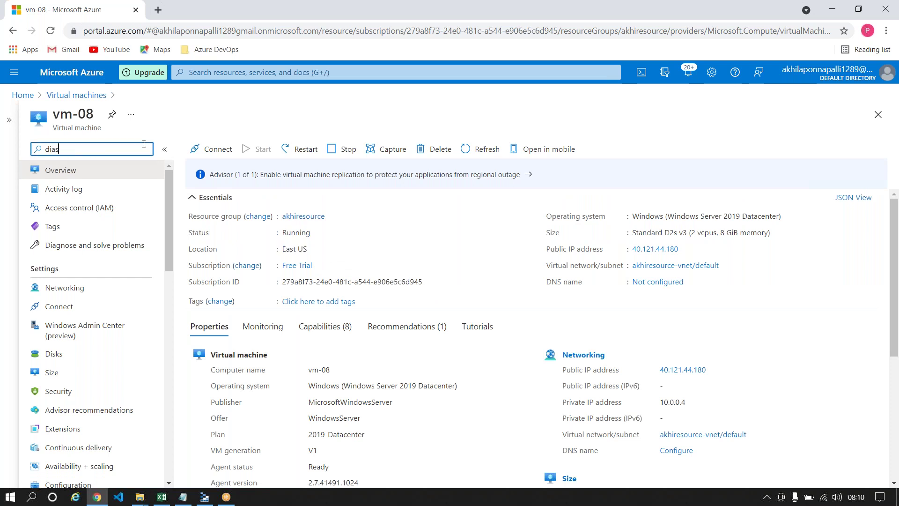
{"action": "left_click", "coordinate": [96, 253]}
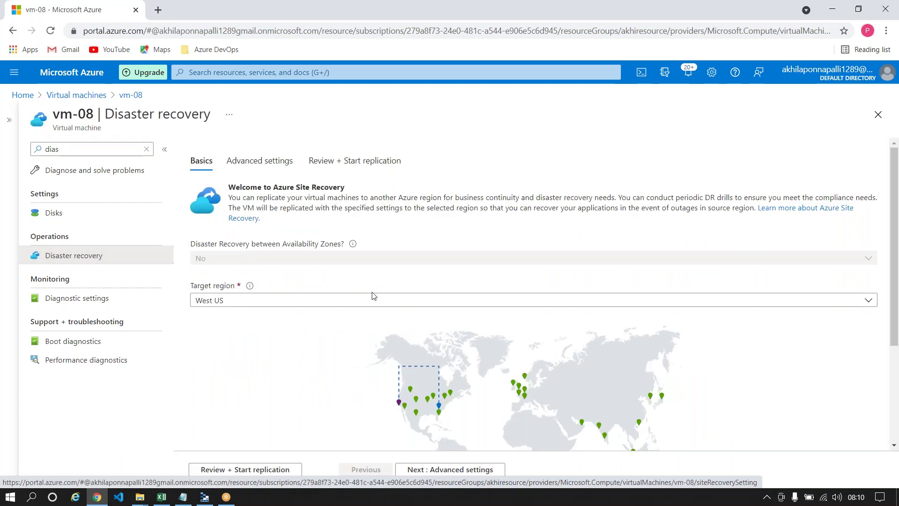
Review the region map and try Switzerland North as the target region for the replication
{"action": "scroll", "coordinate": [374, 295], "scroll_direction": "down", "scroll_amount": 1}
{"action": "scroll", "coordinate": [373, 296], "scroll_direction": "down", "scroll_amount": 3}
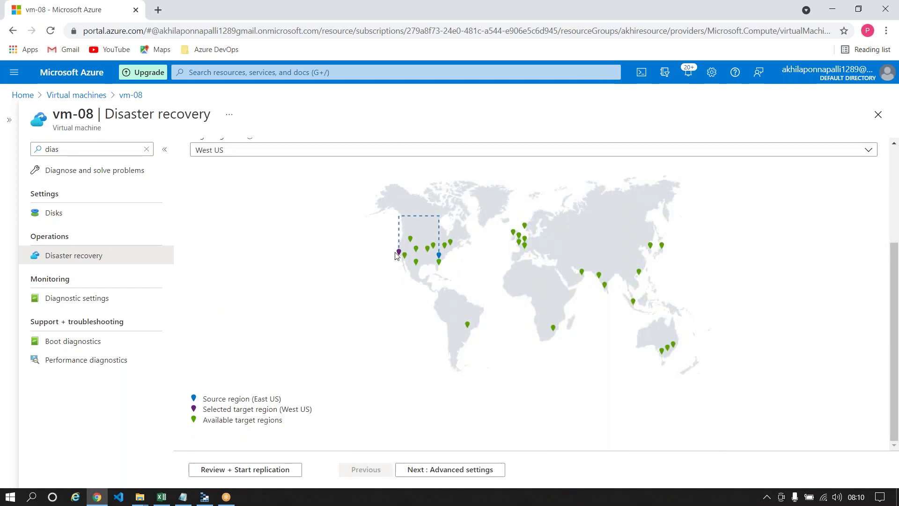
{"action": "scroll", "coordinate": [396, 261], "scroll_direction": "up", "scroll_amount": 2}
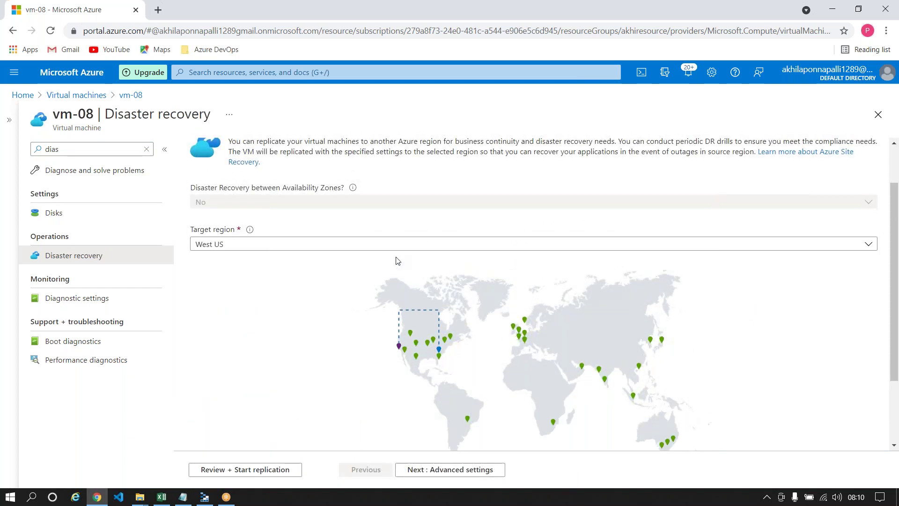
{"action": "left_click", "coordinate": [322, 249]}
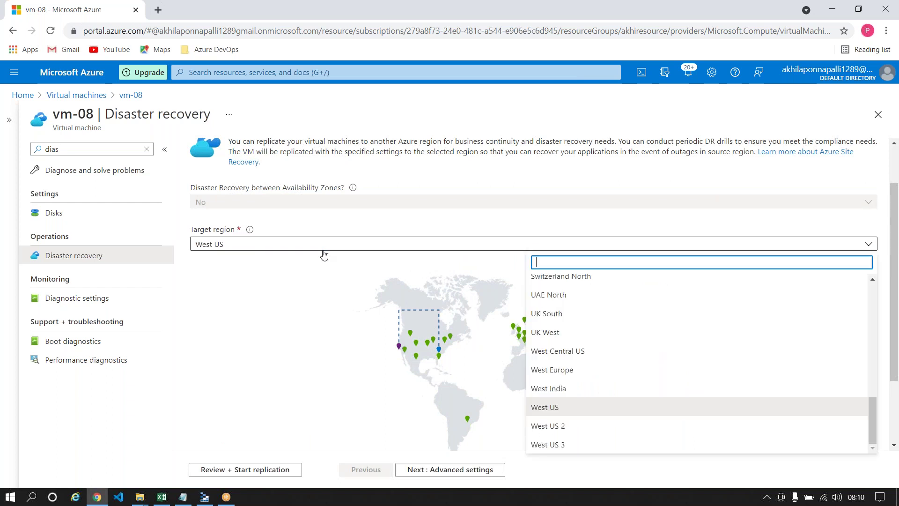
{"action": "left_click", "coordinate": [575, 277]}
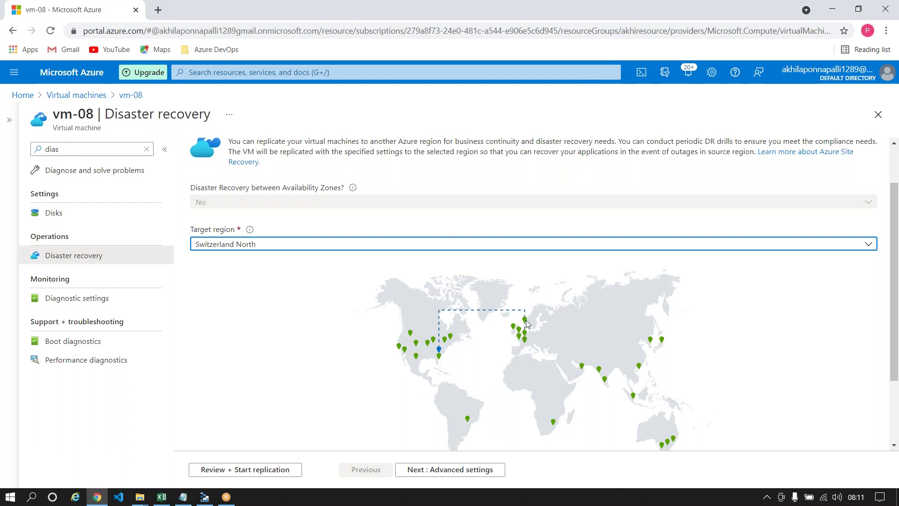
Try West Europe as the target region and examine its replication path on the map
{"action": "left_click", "coordinate": [601, 242]}
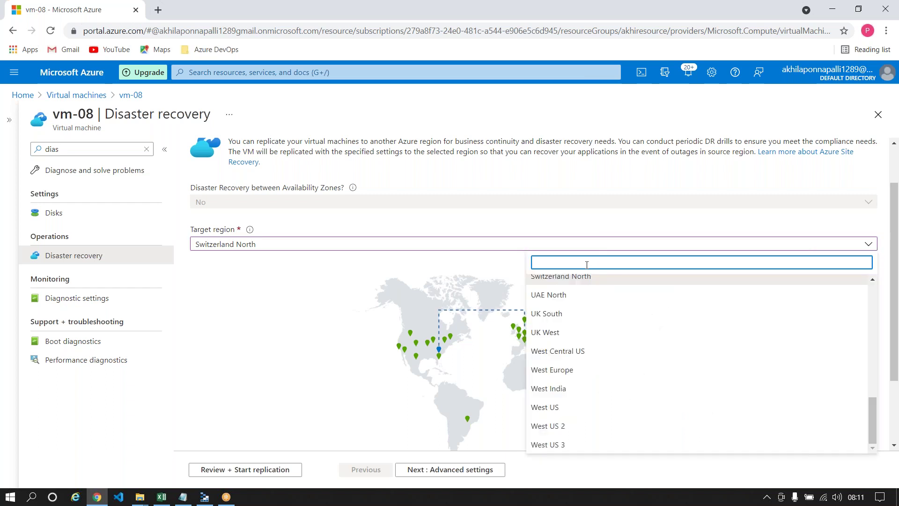
{"action": "left_click", "coordinate": [572, 370]}
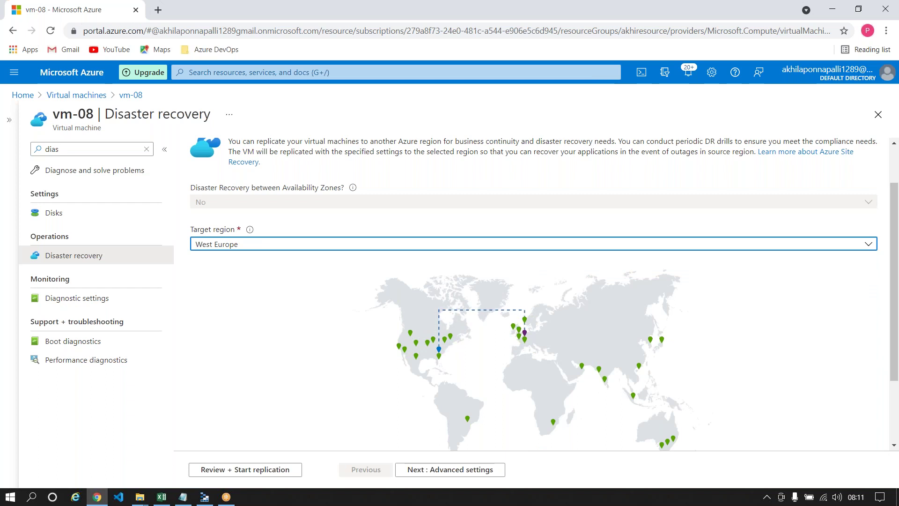
{"action": "scroll", "coordinate": [534, 295], "scroll_direction": "down", "scroll_amount": 2}
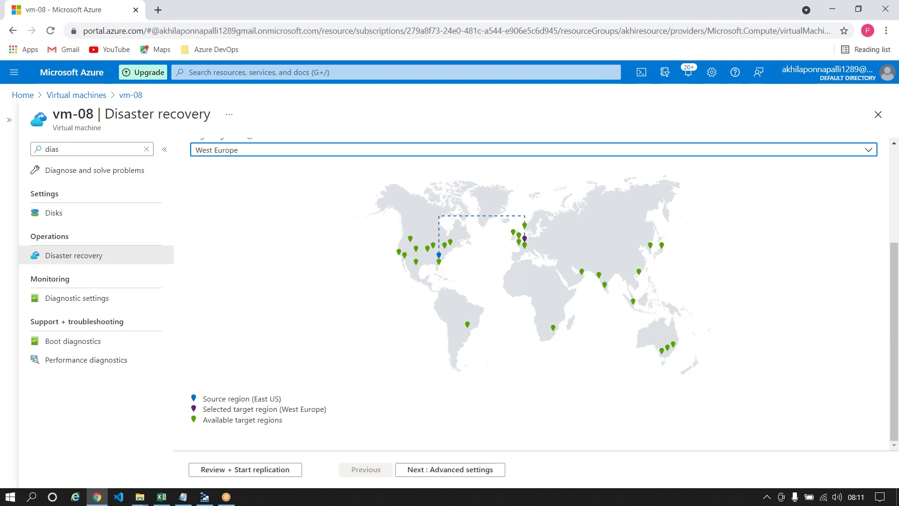
{"action": "left_click", "coordinate": [469, 155]}
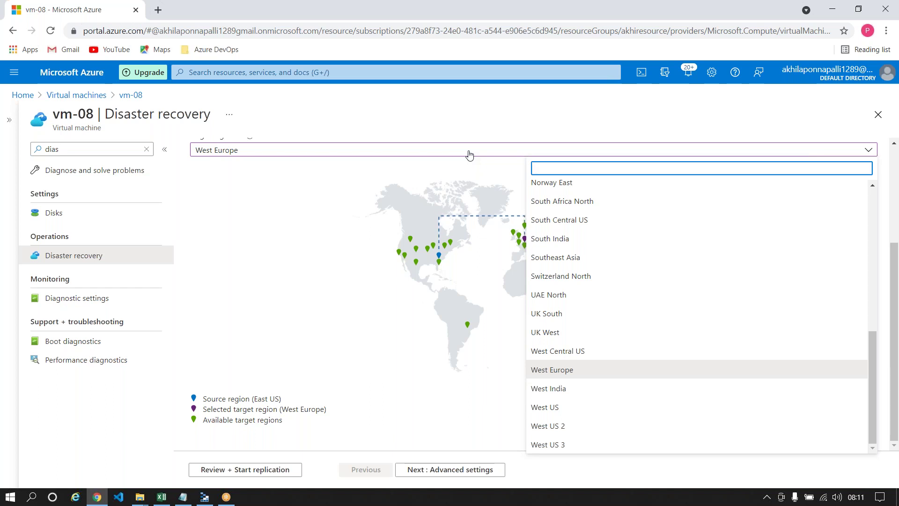
{"action": "left_click", "coordinate": [552, 369]}
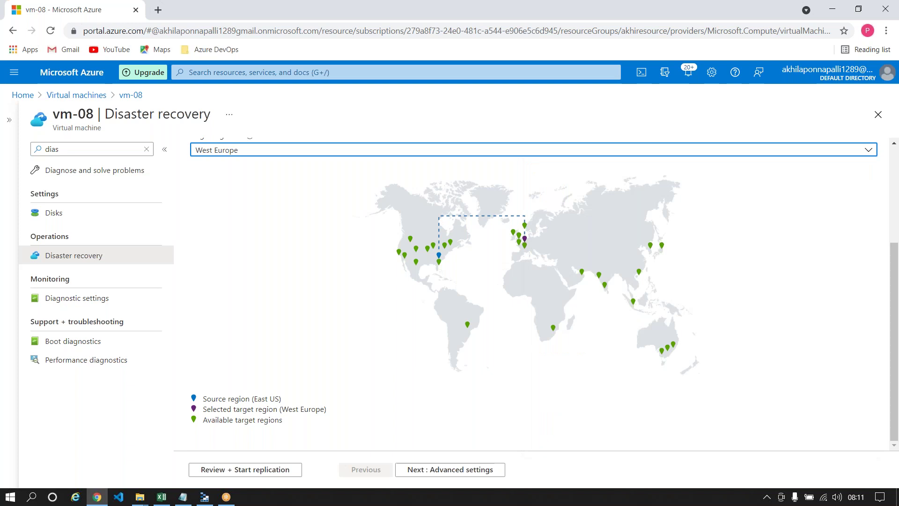
Filter the target regions by "eur" and set the target region to North Europe
{"action": "left_click", "coordinate": [482, 150]}
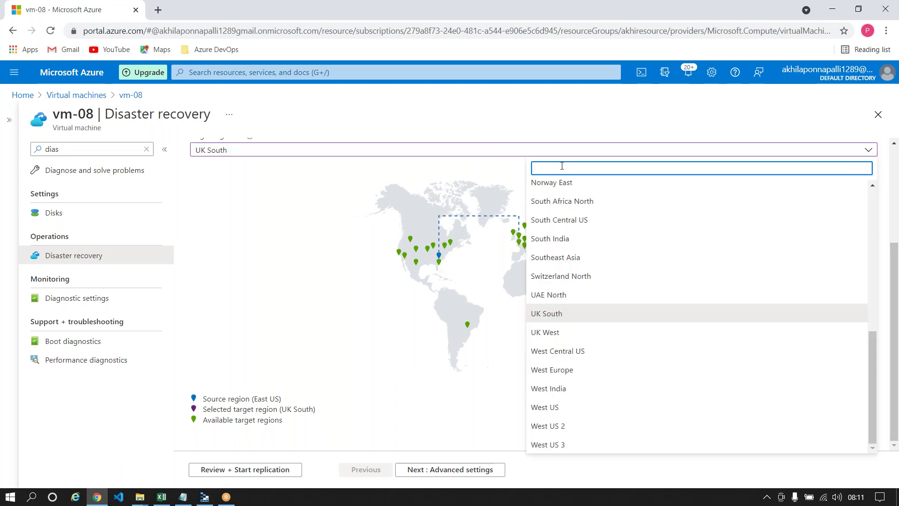
{"action": "type", "text": "eur"}
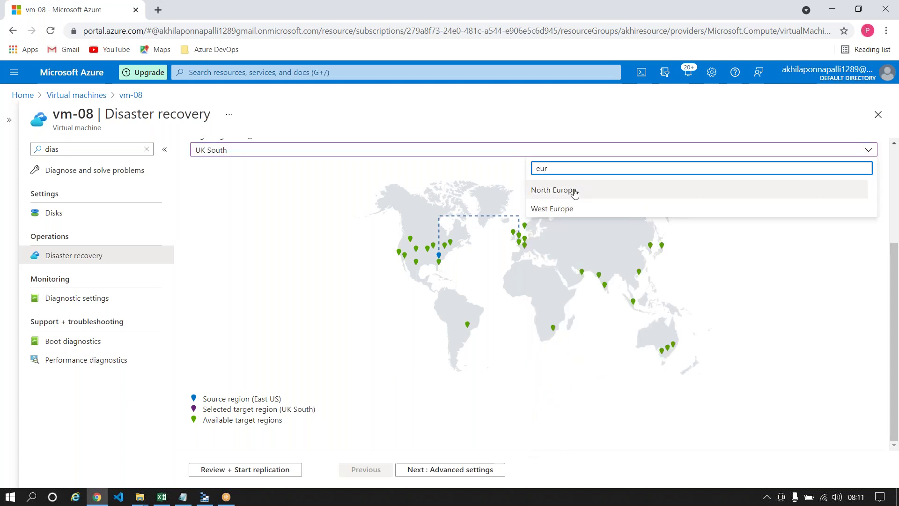
{"action": "left_click", "coordinate": [554, 190]}
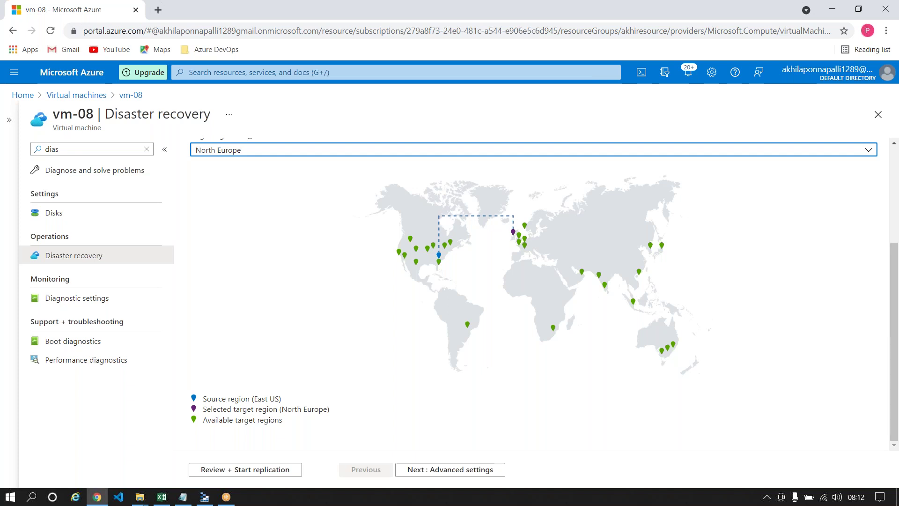
Handwrite the annotation "failover" beside the region map
{"action": "left_click", "coordinate": [570, 2]}
{"action": "left_click", "coordinate": [570, 29]}
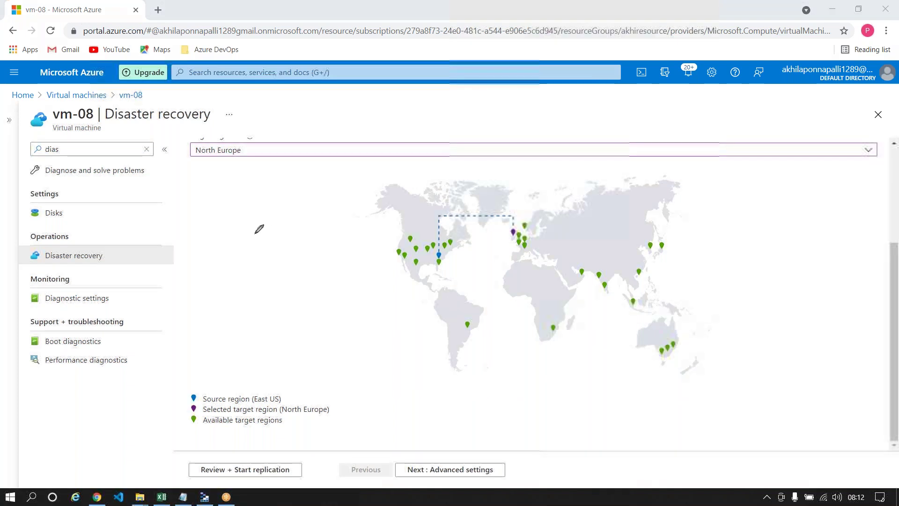
{"action": "mouse_move", "coordinate": [240, 232]}
{"action": "left_mouse_down"}
{"action": "mouse_move", "coordinate": [243, 267]}
{"action": "mouse_move", "coordinate": [245, 253]}
{"action": "left_mouse_up"}
{"action": "mouse_move", "coordinate": [250, 255]}
{"action": "left_mouse_down"}
{"action": "mouse_move", "coordinate": [275, 227]}
{"action": "mouse_move", "coordinate": [277, 251]}
{"action": "mouse_move", "coordinate": [308, 223]}
{"action": "mouse_move", "coordinate": [328, 228]}
{"action": "mouse_move", "coordinate": [330, 215]}
{"action": "left_mouse_up"}
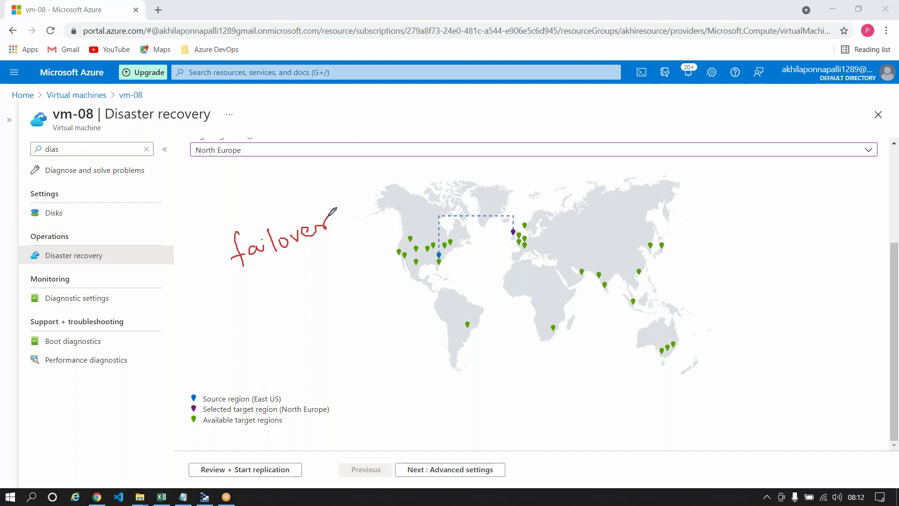
Circle the Disaster recovery heading and clear all the handwritten annotations
{"action": "mouse_move", "coordinate": [168, 103]}
{"action": "left_mouse_down"}
{"action": "mouse_move", "coordinate": [111, 106]}
{"action": "mouse_move", "coordinate": [111, 122]}
{"action": "mouse_move", "coordinate": [164, 125]}
{"action": "mouse_move", "coordinate": [221, 109]}
{"action": "mouse_move", "coordinate": [151, 99]}
{"action": "left_mouse_up"}
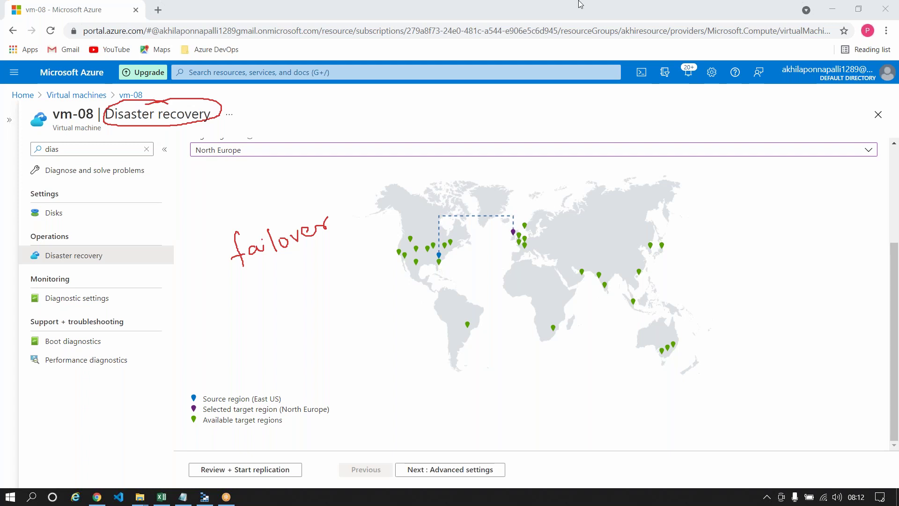
{"action": "left_click", "coordinate": [574, 82]}
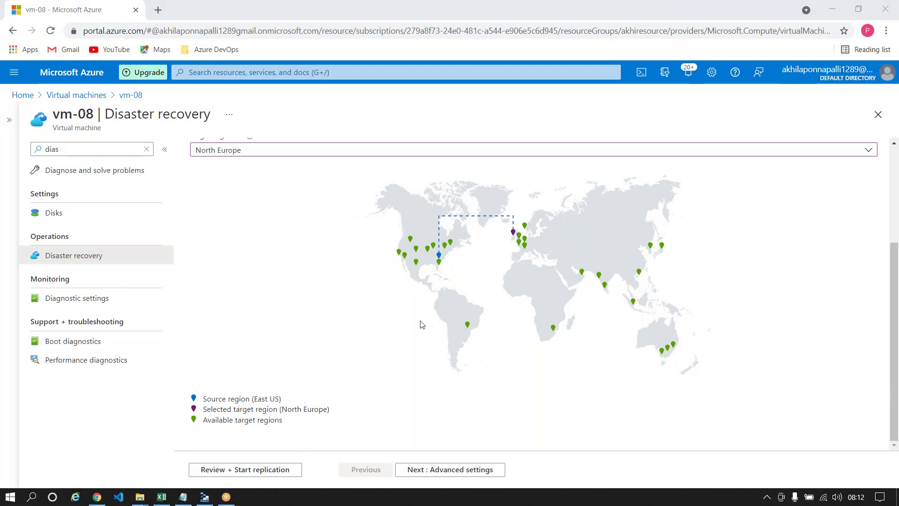
Open the advanced replication settings, then circle the source VM resource group and draw an arrow to its target
{"action": "left_click", "coordinate": [449, 469]}
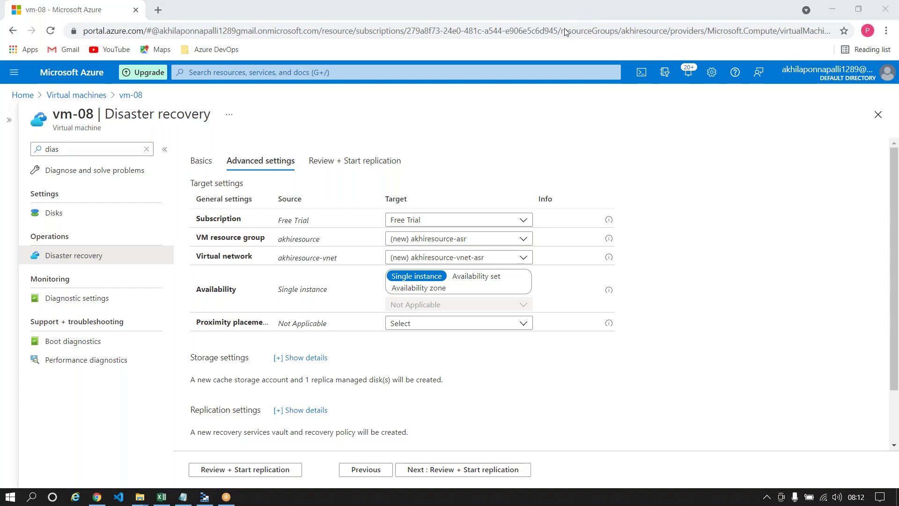
{"action": "mouse_move", "coordinate": [304, 233]}
{"action": "left_mouse_down"}
{"action": "mouse_move", "coordinate": [271, 235]}
{"action": "mouse_move", "coordinate": [275, 245]}
{"action": "mouse_move", "coordinate": [311, 245]}
{"action": "mouse_move", "coordinate": [320, 232]}
{"action": "left_mouse_up"}
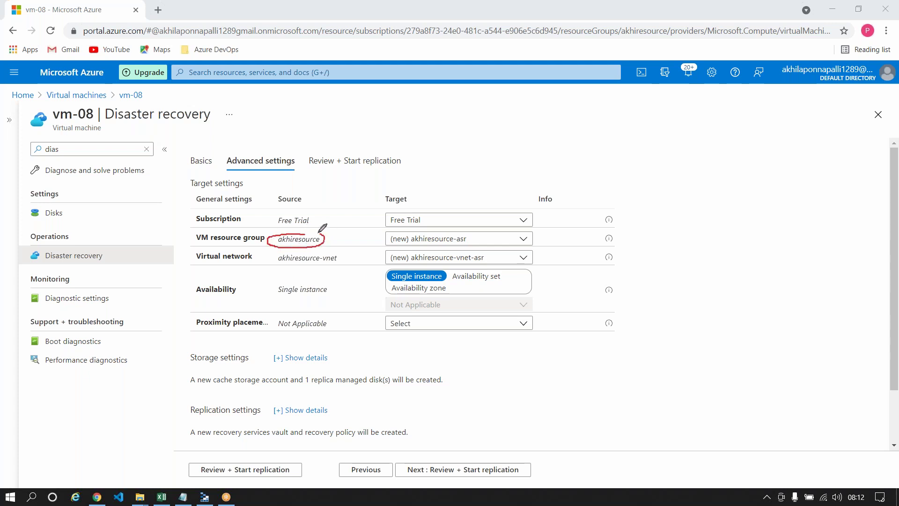
{"action": "left_click_drag", "start_coordinate": [255, 236], "coordinate": [281, 225]}
{"action": "mouse_move", "coordinate": [325, 239]}
{"action": "left_mouse_down"}
{"action": "mouse_move", "coordinate": [378, 240]}
{"action": "mouse_move", "coordinate": [370, 244]}
{"action": "left_mouse_up"}
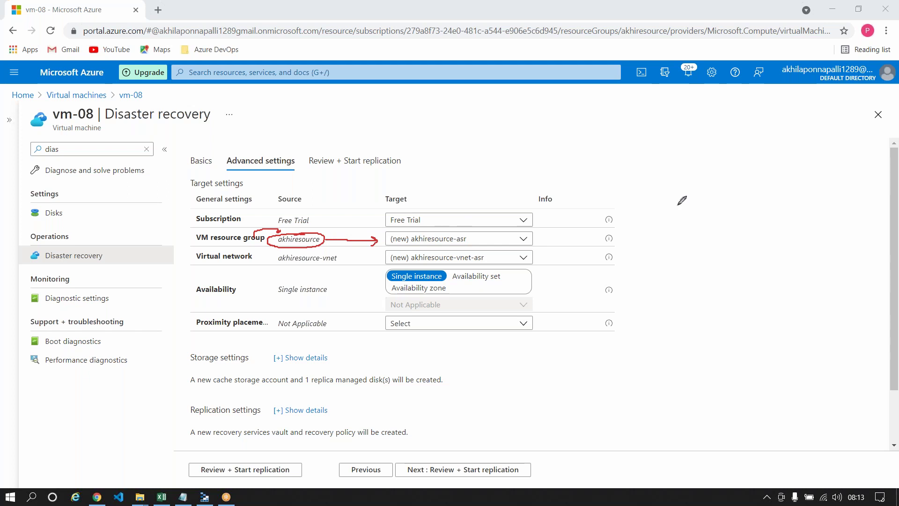
Handwrite a short note beside the settings table and draw arrows linking the subscription's source to its target
{"action": "mouse_move", "coordinate": [678, 228]}
{"action": "left_mouse_down"}
{"action": "mouse_move", "coordinate": [685, 253]}
{"action": "mouse_move", "coordinate": [677, 237]}
{"action": "mouse_move", "coordinate": [697, 244]}
{"action": "mouse_move", "coordinate": [702, 230]}
{"action": "left_mouse_up"}
{"action": "left_click_drag", "start_coordinate": [702, 224], "coordinate": [710, 235]}
{"action": "left_click_drag", "start_coordinate": [234, 213], "coordinate": [284, 216]}
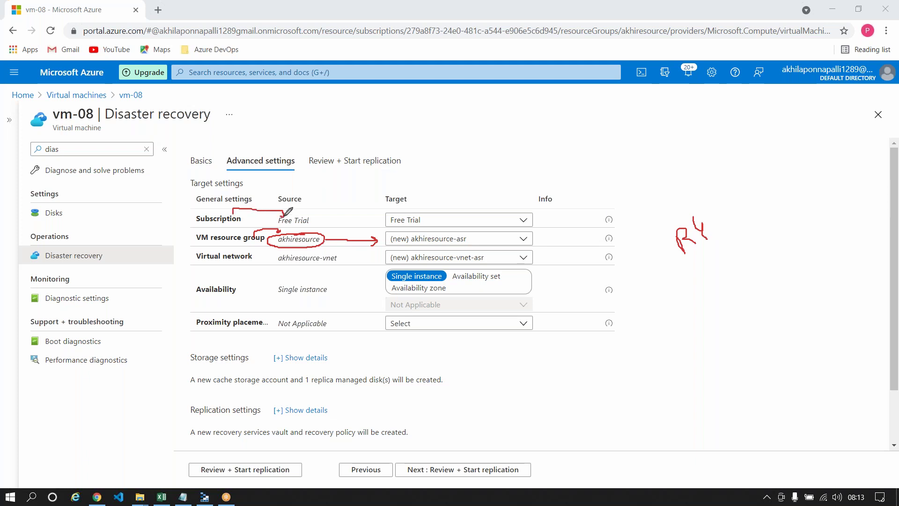
{"action": "mouse_move", "coordinate": [313, 219]}
{"action": "left_mouse_down"}
{"action": "mouse_move", "coordinate": [323, 208]}
{"action": "mouse_move", "coordinate": [378, 210]}
{"action": "mouse_move", "coordinate": [373, 215]}
{"action": "left_mouse_up"}
Circle the virtual network and its source value, and draw arrows to the targets in the virtual network and availability rows
{"action": "mouse_move", "coordinate": [190, 267]}
{"action": "left_mouse_down"}
{"action": "mouse_move", "coordinate": [243, 267]}
{"action": "mouse_move", "coordinate": [261, 251]}
{"action": "mouse_move", "coordinate": [203, 242]}
{"action": "mouse_move", "coordinate": [183, 267]}
{"action": "left_mouse_up"}
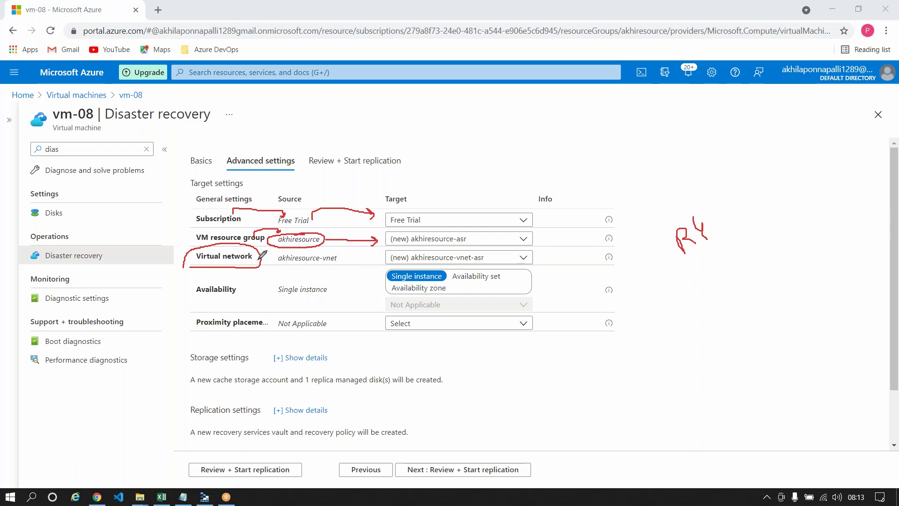
{"action": "mouse_move", "coordinate": [264, 260]}
{"action": "left_mouse_down"}
{"action": "mouse_move", "coordinate": [316, 275]}
{"action": "mouse_move", "coordinate": [319, 244]}
{"action": "mouse_move", "coordinate": [375, 269]}
{"action": "left_mouse_up"}
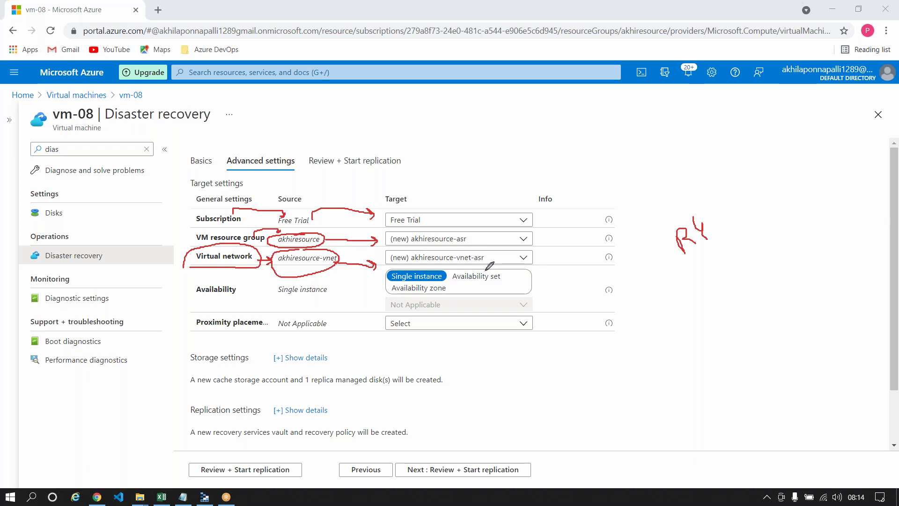
{"action": "mouse_move", "coordinate": [244, 289]}
{"action": "left_mouse_down"}
{"action": "mouse_move", "coordinate": [275, 286]}
{"action": "mouse_move", "coordinate": [266, 293]}
{"action": "left_mouse_up"}
{"action": "left_click_drag", "start_coordinate": [375, 284], "coordinate": [386, 272]}
Clear the annotations and expand the storage settings details
{"action": "left_click", "coordinate": [584, 83]}
{"action": "left_click", "coordinate": [576, 7]}
{"action": "left_click", "coordinate": [577, 21]}
{"action": "left_click", "coordinate": [309, 358]}
{"action": "scroll", "coordinate": [262, 281], "scroll_direction": "down", "scroll_amount": 3}
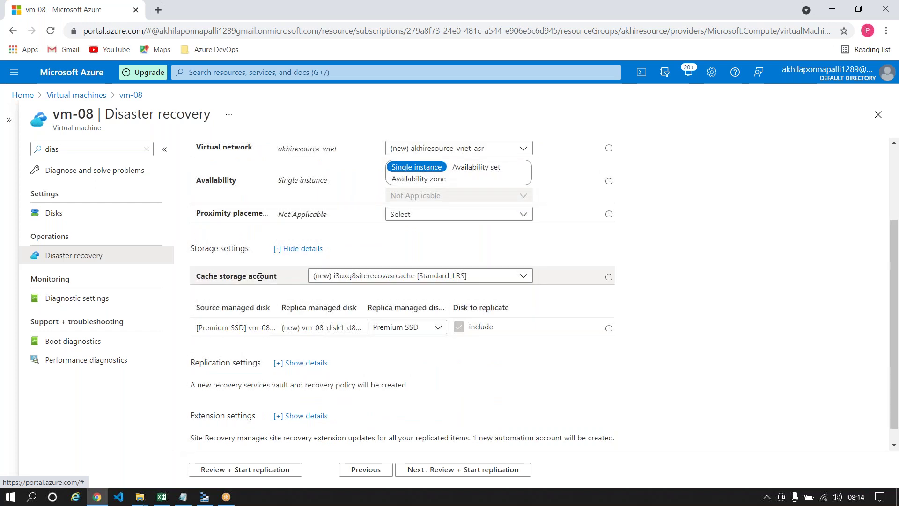
Circle the storage account and managed disk settings and handwrite "cache" beside them
{"action": "left_click", "coordinate": [574, 2]}
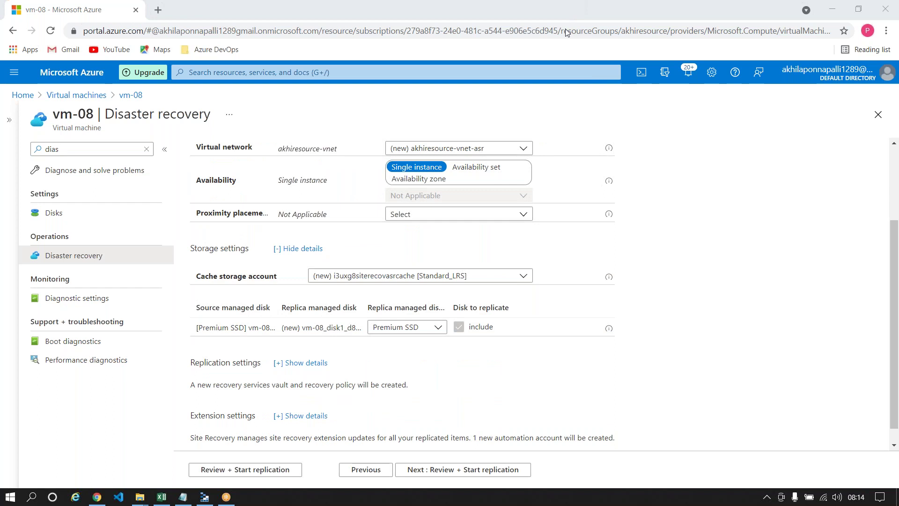
{"action": "mouse_move", "coordinate": [230, 299]}
{"action": "left_mouse_down"}
{"action": "mouse_move", "coordinate": [201, 304]}
{"action": "mouse_move", "coordinate": [209, 341]}
{"action": "mouse_move", "coordinate": [349, 340]}
{"action": "mouse_move", "coordinate": [518, 320]}
{"action": "mouse_move", "coordinate": [278, 265]}
{"action": "mouse_move", "coordinate": [245, 282]}
{"action": "left_mouse_up"}
{"action": "mouse_move", "coordinate": [628, 253]}
{"action": "left_mouse_down"}
{"action": "mouse_move", "coordinate": [641, 244]}
{"action": "mouse_move", "coordinate": [671, 254]}
{"action": "left_mouse_up"}
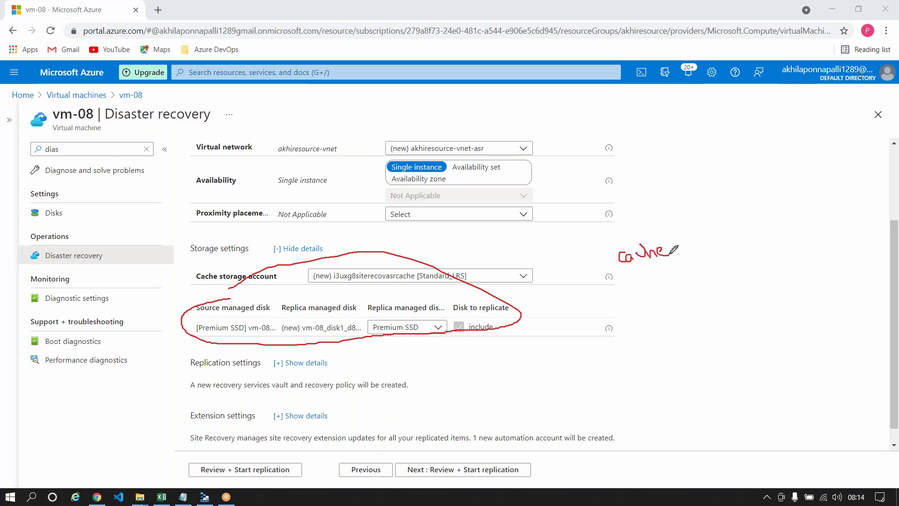
Sketch a box labelled "VM" with an arrow to a small circle, and a crossed box beside it
{"action": "mouse_move", "coordinate": [677, 174]}
{"action": "left_mouse_down"}
{"action": "mouse_move", "coordinate": [699, 229]}
{"action": "mouse_move", "coordinate": [676, 169]}
{"action": "mouse_move", "coordinate": [778, 158]}
{"action": "mouse_move", "coordinate": [773, 194]}
{"action": "mouse_move", "coordinate": [711, 216]}
{"action": "mouse_move", "coordinate": [722, 176]}
{"action": "mouse_move", "coordinate": [731, 185]}
{"action": "left_mouse_up"}
{"action": "mouse_move", "coordinate": [730, 172]}
{"action": "left_mouse_down"}
{"action": "mouse_move", "coordinate": [744, 167]}
{"action": "mouse_move", "coordinate": [749, 178]}
{"action": "left_mouse_up"}
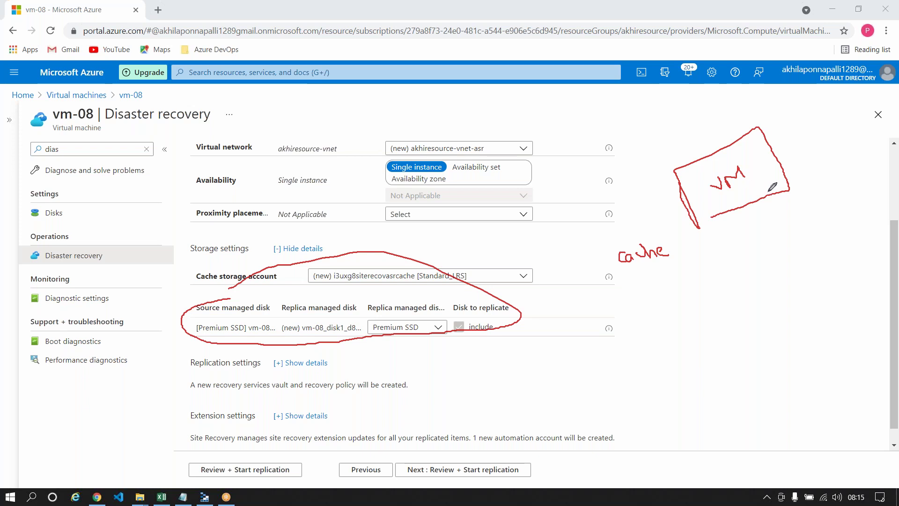
{"action": "mouse_move", "coordinate": [749, 211]}
{"action": "left_mouse_down"}
{"action": "mouse_move", "coordinate": [756, 240]}
{"action": "mouse_move", "coordinate": [762, 230]}
{"action": "mouse_move", "coordinate": [758, 264]}
{"action": "mouse_move", "coordinate": [766, 270]}
{"action": "mouse_move", "coordinate": [778, 248]}
{"action": "mouse_move", "coordinate": [759, 255]}
{"action": "mouse_move", "coordinate": [768, 261]}
{"action": "left_mouse_up"}
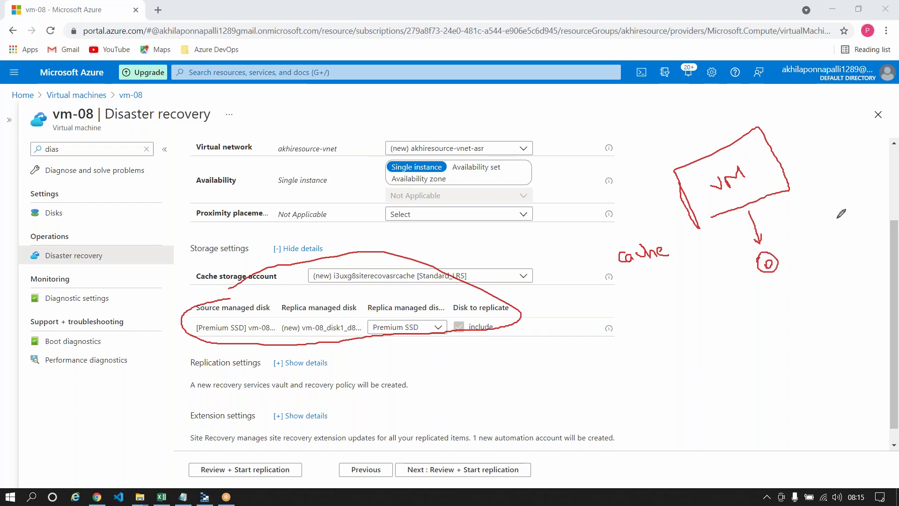
{"action": "mouse_move", "coordinate": [820, 212]}
{"action": "left_mouse_down"}
{"action": "mouse_move", "coordinate": [847, 200]}
{"action": "mouse_move", "coordinate": [864, 224]}
{"action": "mouse_move", "coordinate": [838, 239]}
{"action": "mouse_move", "coordinate": [817, 213]}
{"action": "mouse_move", "coordinate": [838, 234]}
{"action": "mouse_move", "coordinate": [850, 220]}
{"action": "left_mouse_up"}
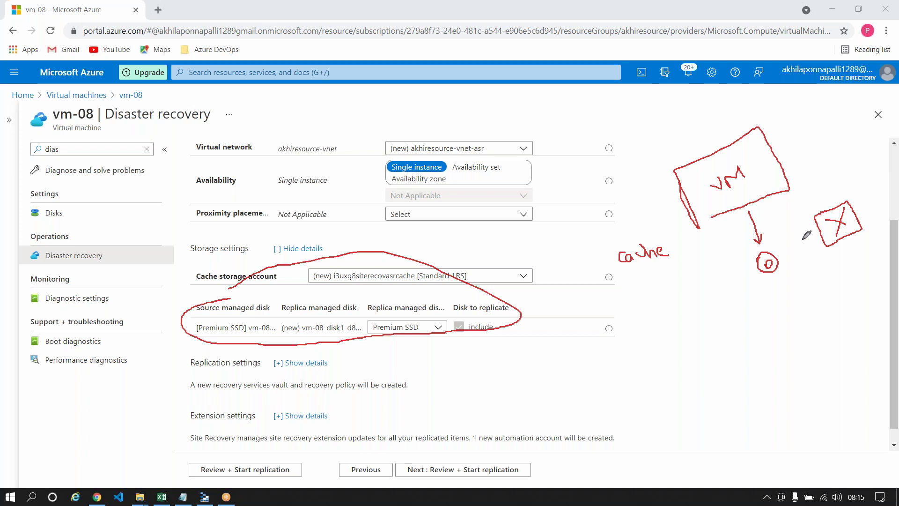
Complete the VM sketch with a double-headed arrow, a tick and the label "cache", and clear the whole drawing
{"action": "mouse_move", "coordinate": [779, 259]}
{"action": "left_mouse_down"}
{"action": "mouse_move", "coordinate": [824, 244]}
{"action": "mouse_move", "coordinate": [783, 266]}
{"action": "left_mouse_up"}
{"action": "left_click_drag", "start_coordinate": [755, 173], "coordinate": [767, 154]}
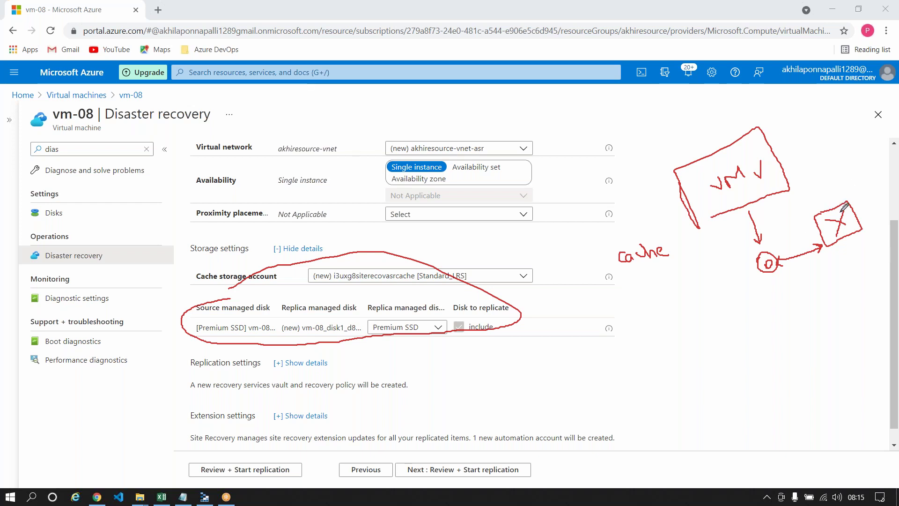
{"action": "mouse_move", "coordinate": [821, 174]}
{"action": "left_mouse_down"}
{"action": "mouse_move", "coordinate": [816, 186]}
{"action": "mouse_move", "coordinate": [869, 150]}
{"action": "left_mouse_up"}
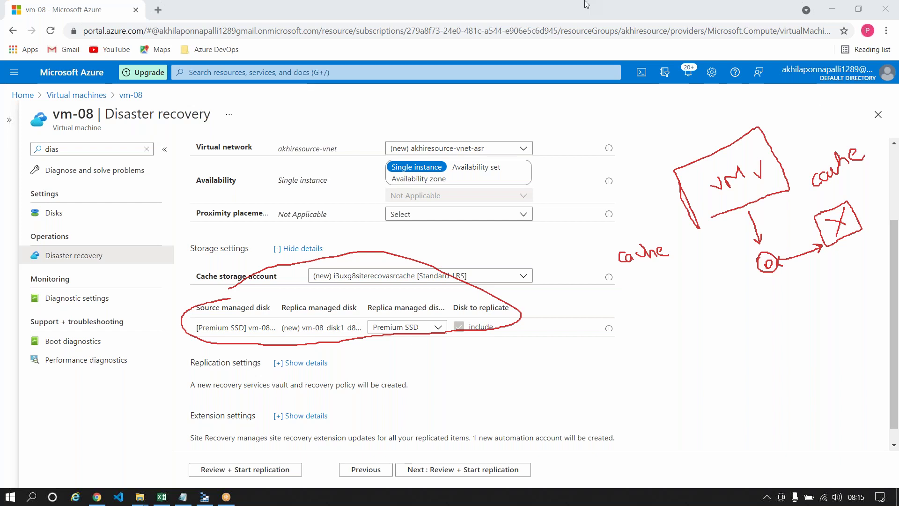
{"action": "left_click", "coordinate": [566, 85]}
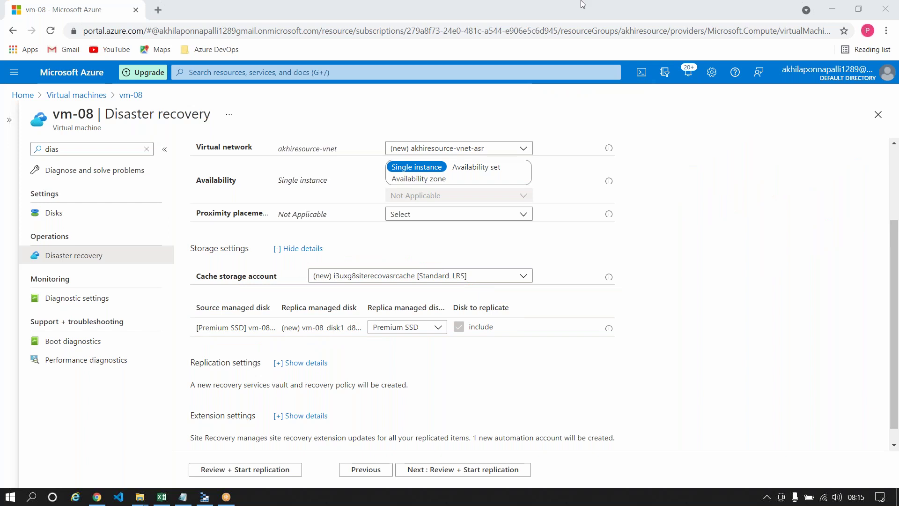
Expand the replication settings details to show the vault and replication policy options
{"action": "scroll", "coordinate": [300, 342], "scroll_direction": "down", "scroll_amount": 1}
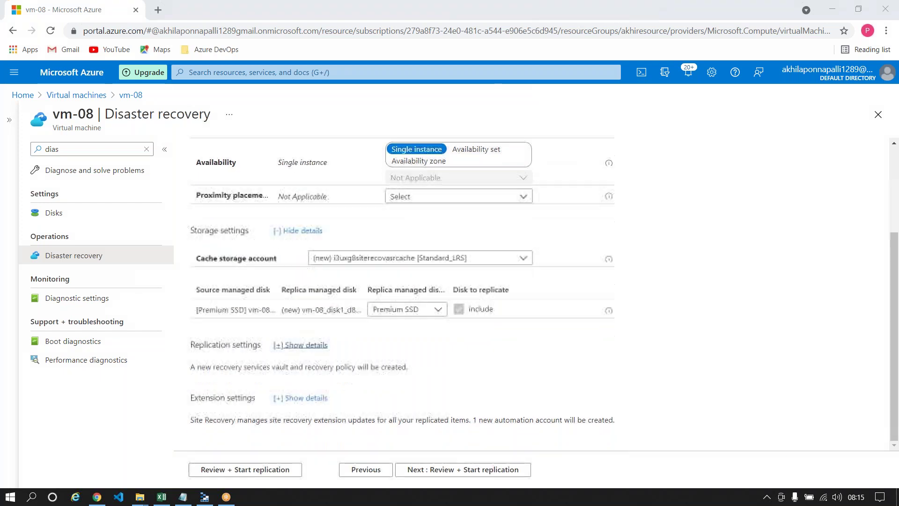
{"action": "left_click", "coordinate": [299, 346]}
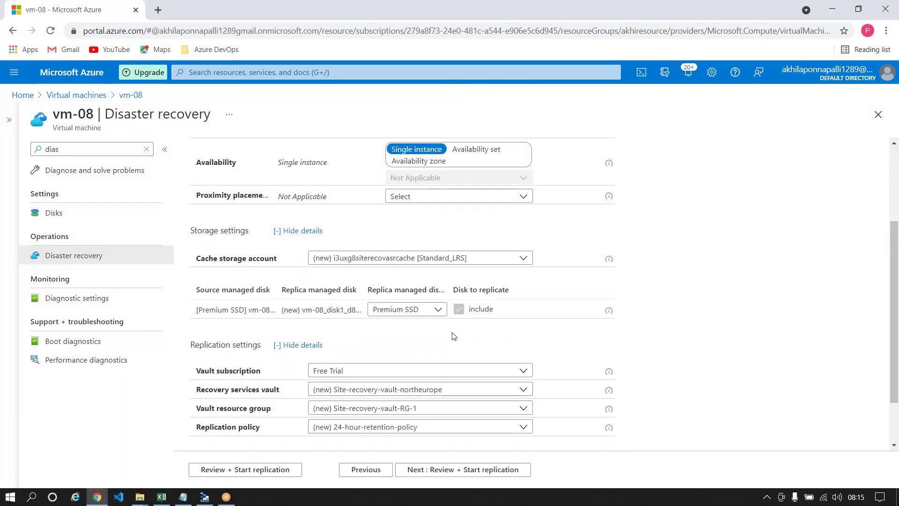
{"action": "scroll", "coordinate": [454, 336], "scroll_direction": "down", "scroll_amount": 1}
{"action": "scroll", "coordinate": [454, 336], "scroll_direction": "down", "scroll_amount": 1}
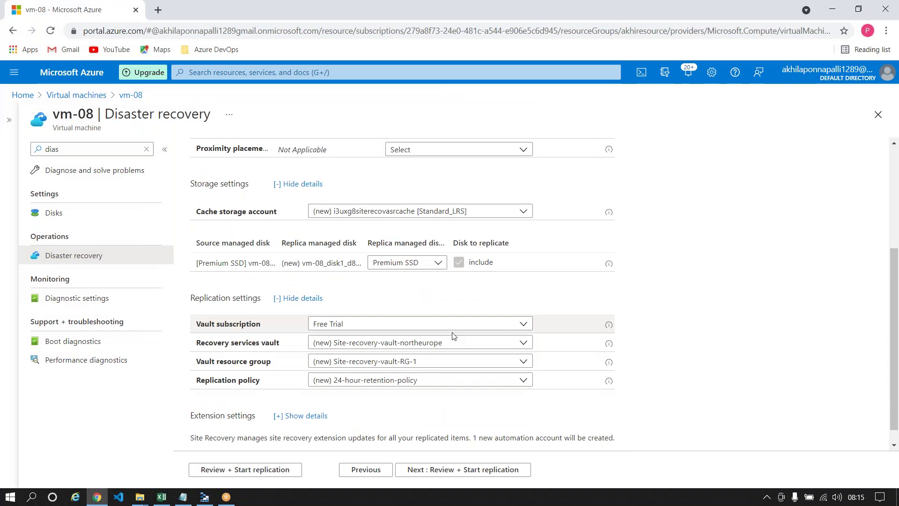
Mark the Recovery services vault row with arrows leading to the handwritten note "Replication"
{"action": "left_click", "coordinate": [584, 2]}
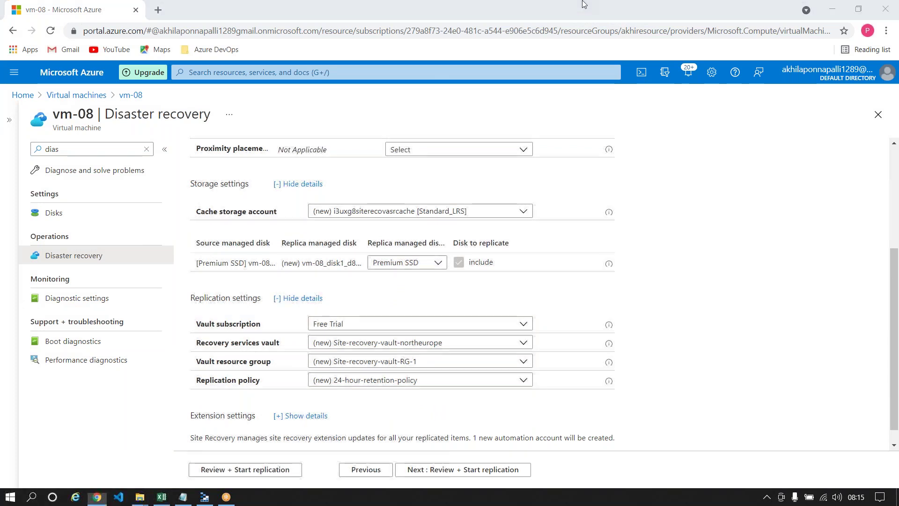
{"action": "left_click", "coordinate": [566, 35]}
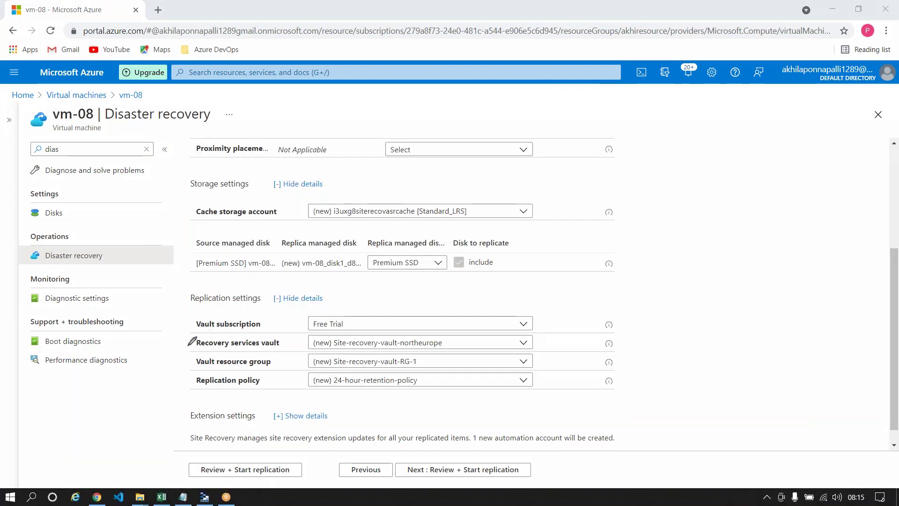
{"action": "left_click_drag", "start_coordinate": [169, 348], "coordinate": [193, 348]}
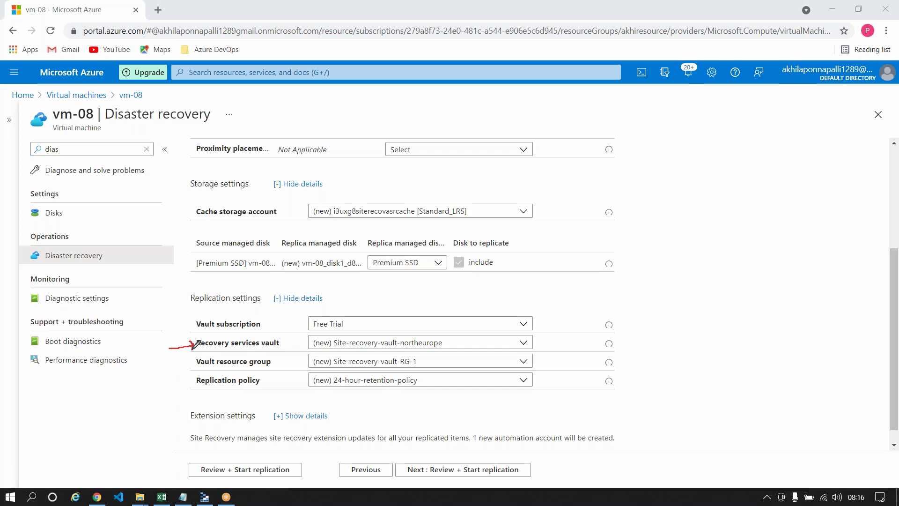
{"action": "mouse_move", "coordinate": [553, 346]}
{"action": "left_mouse_down"}
{"action": "mouse_move", "coordinate": [678, 357]}
{"action": "mouse_move", "coordinate": [689, 346]}
{"action": "mouse_move", "coordinate": [709, 371]}
{"action": "mouse_move", "coordinate": [708, 352]}
{"action": "mouse_move", "coordinate": [740, 340]}
{"action": "mouse_move", "coordinate": [747, 323]}
{"action": "mouse_move", "coordinate": [749, 338]}
{"action": "mouse_move", "coordinate": [775, 326]}
{"action": "left_mouse_up"}
{"action": "left_click", "coordinate": [724, 334]}
{"action": "left_click", "coordinate": [757, 327]}
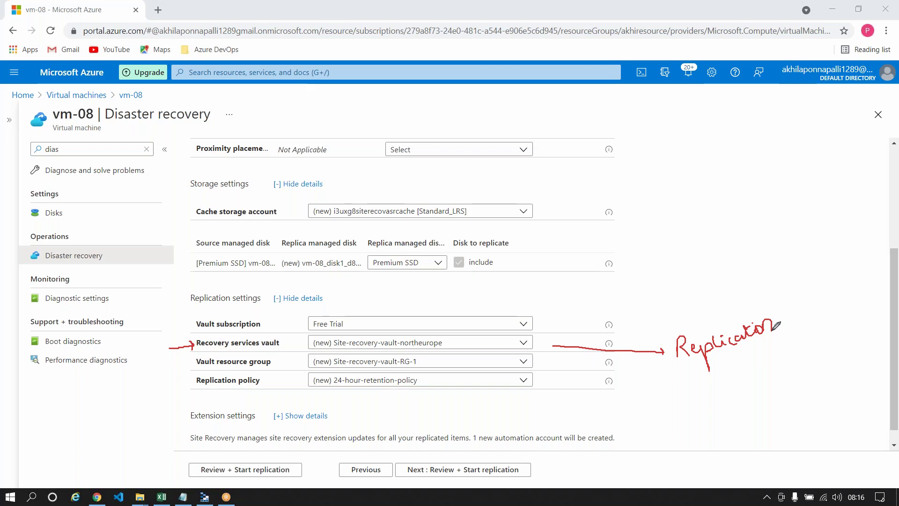
Tick the recovery services vault, vault resource group and replication policy rows, and clear the annotations
{"action": "left_click_drag", "start_coordinate": [536, 338], "coordinate": [553, 327]}
{"action": "mouse_move", "coordinate": [533, 359]}
{"action": "left_mouse_down"}
{"action": "mouse_move", "coordinate": [547, 356]}
{"action": "mouse_move", "coordinate": [539, 385]}
{"action": "mouse_move", "coordinate": [549, 377]}
{"action": "left_mouse_up"}
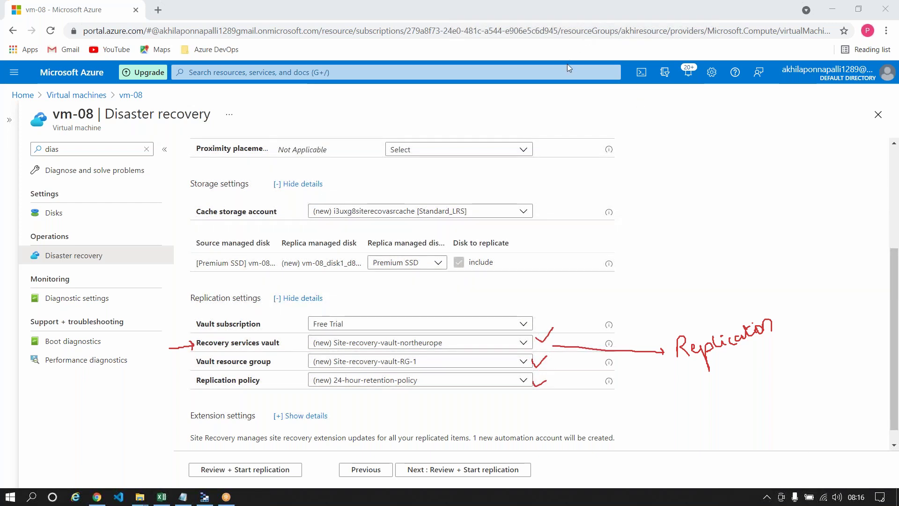
{"action": "left_click", "coordinate": [565, 83]}
{"action": "left_click", "coordinate": [580, 19]}
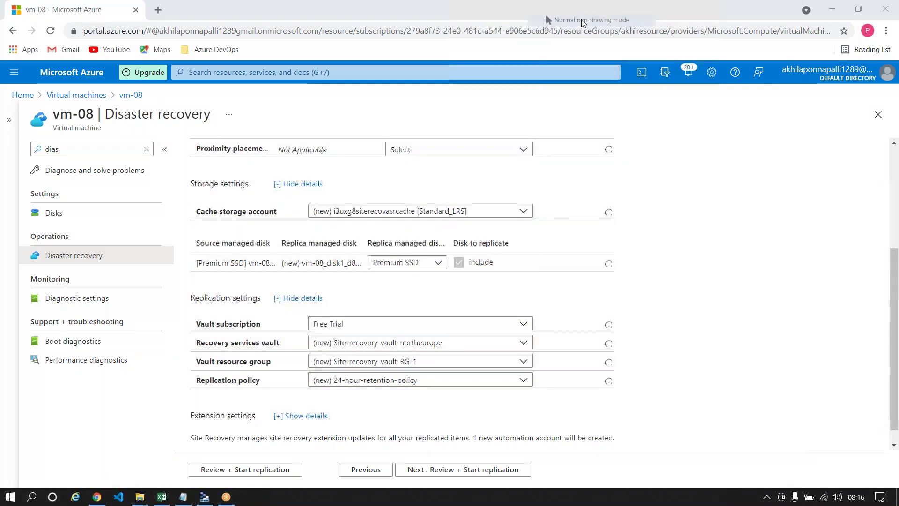
Expand the extension settings details to show the update settings and automation account
{"action": "scroll", "coordinate": [560, 215], "scroll_direction": "down", "scroll_amount": 1}
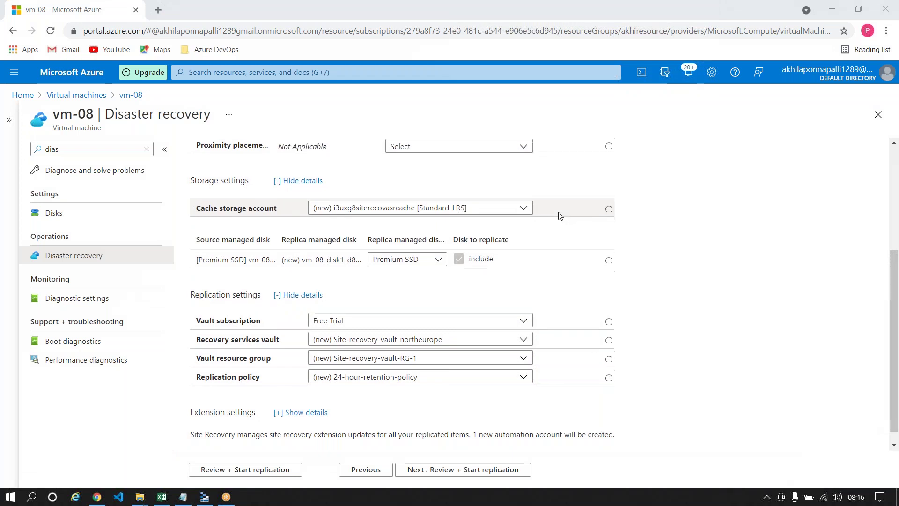
{"action": "scroll", "coordinate": [560, 216], "scroll_direction": "down", "scroll_amount": 1}
{"action": "left_click", "coordinate": [306, 399]}
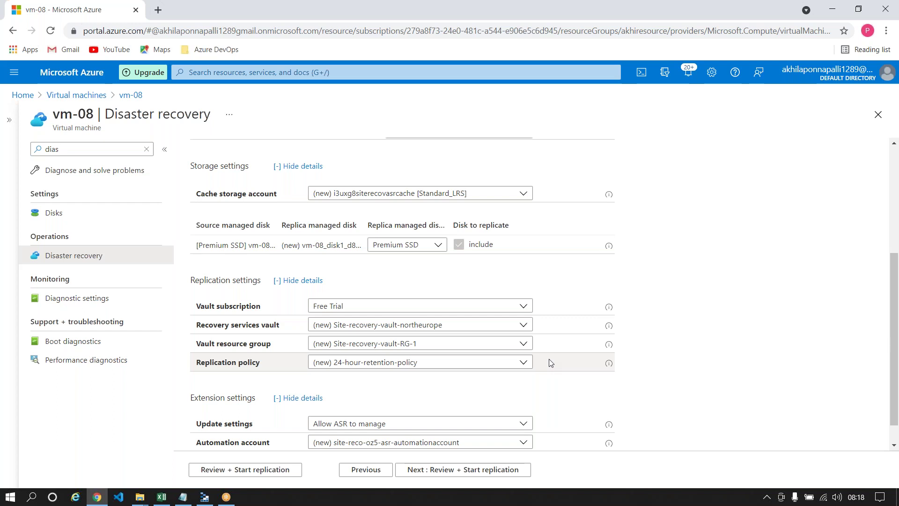
{"action": "scroll", "coordinate": [551, 363], "scroll_direction": "down", "scroll_amount": 2}
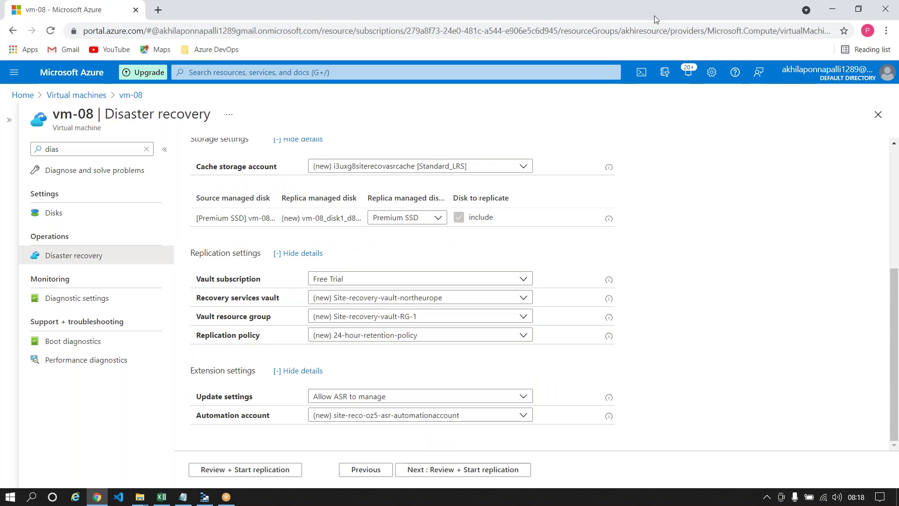
Tick and circle the automation account and link it with an arrow to the circled handwritten note "Powershell"
{"action": "left_click", "coordinate": [605, 3]}
{"action": "left_click", "coordinate": [594, 25]}
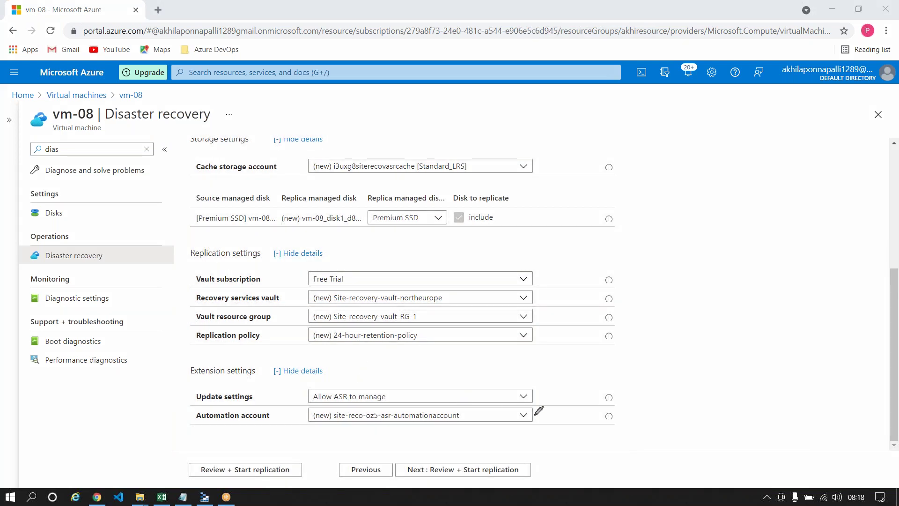
{"action": "left_click_drag", "start_coordinate": [538, 409], "coordinate": [550, 406]}
{"action": "mouse_move", "coordinate": [269, 415]}
{"action": "left_mouse_down"}
{"action": "mouse_move", "coordinate": [218, 399]}
{"action": "mouse_move", "coordinate": [190, 426]}
{"action": "mouse_move", "coordinate": [268, 430]}
{"action": "mouse_move", "coordinate": [264, 406]}
{"action": "left_mouse_up"}
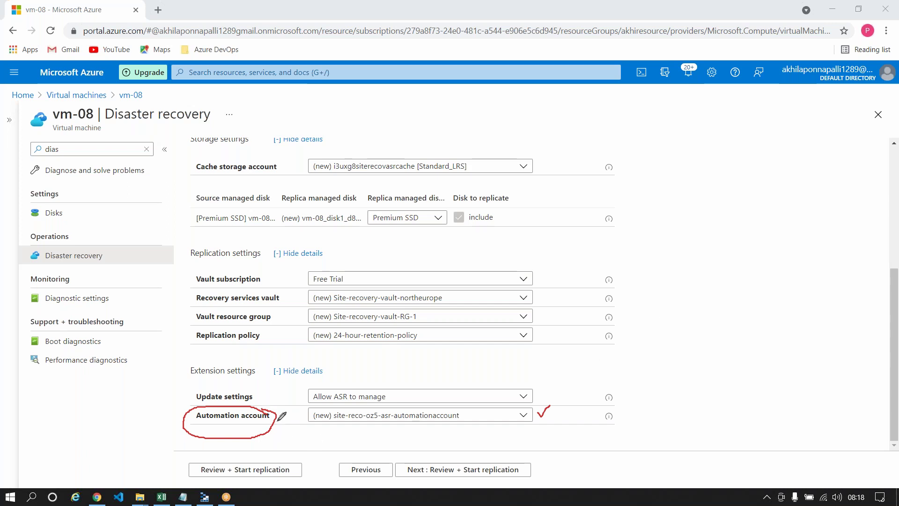
{"action": "mouse_move", "coordinate": [276, 408]}
{"action": "left_mouse_down"}
{"action": "mouse_move", "coordinate": [632, 354]}
{"action": "mouse_move", "coordinate": [646, 363]}
{"action": "mouse_move", "coordinate": [728, 339]}
{"action": "mouse_move", "coordinate": [727, 350]}
{"action": "mouse_move", "coordinate": [769, 334]}
{"action": "mouse_move", "coordinate": [772, 345]}
{"action": "left_mouse_up"}
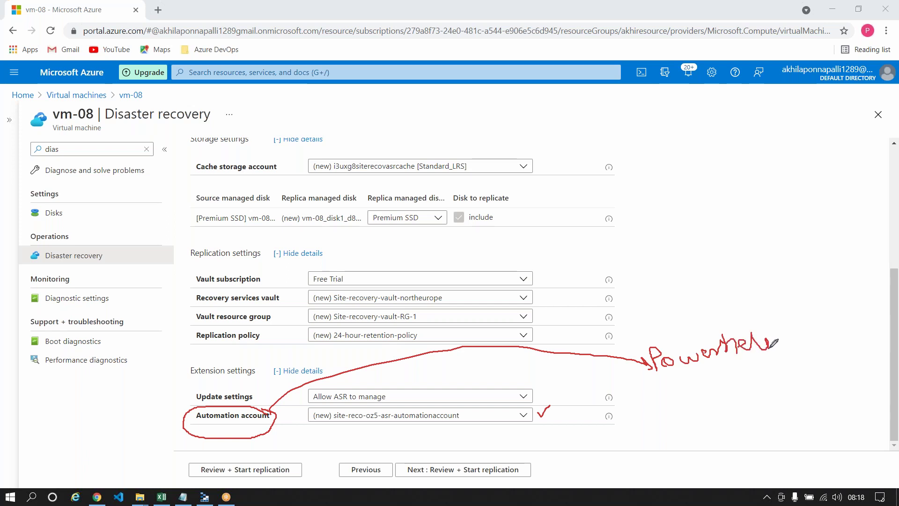
{"action": "mouse_move", "coordinate": [747, 314]}
{"action": "left_mouse_down"}
{"action": "mouse_move", "coordinate": [633, 349]}
{"action": "mouse_move", "coordinate": [748, 384]}
{"action": "mouse_move", "coordinate": [801, 315]}
{"action": "mouse_move", "coordinate": [729, 304]}
{"action": "left_mouse_up"}
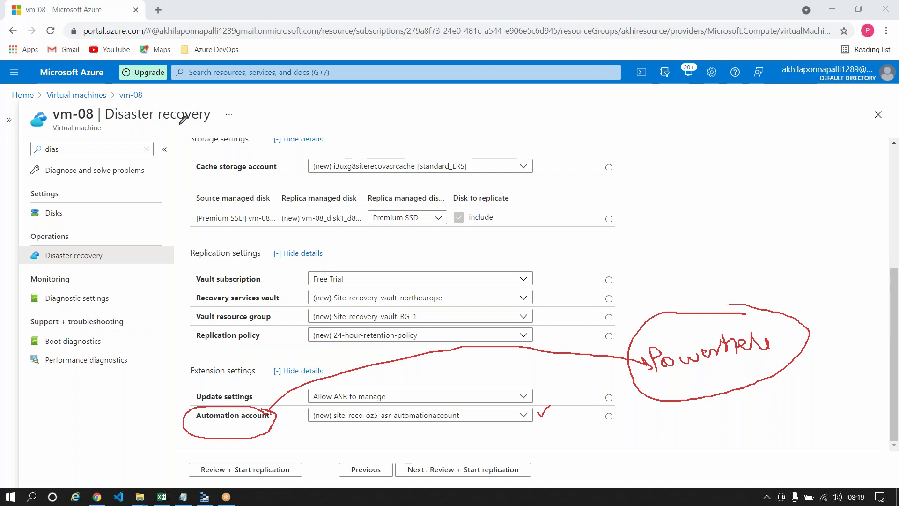
Circle the Disaster recovery heading and link it to a circled handwritten note "ASR" with an arrow leading onward
{"action": "mouse_move", "coordinate": [177, 102]}
{"action": "left_mouse_down"}
{"action": "mouse_move", "coordinate": [122, 99]}
{"action": "mouse_move", "coordinate": [105, 118]}
{"action": "mouse_move", "coordinate": [198, 125]}
{"action": "mouse_move", "coordinate": [190, 99]}
{"action": "mouse_move", "coordinate": [302, 94]}
{"action": "mouse_move", "coordinate": [318, 106]}
{"action": "mouse_move", "coordinate": [330, 100]}
{"action": "mouse_move", "coordinate": [323, 110]}
{"action": "mouse_move", "coordinate": [352, 94]}
{"action": "mouse_move", "coordinate": [350, 112]}
{"action": "mouse_move", "coordinate": [370, 110]}
{"action": "mouse_move", "coordinate": [352, 84]}
{"action": "mouse_move", "coordinate": [295, 119]}
{"action": "mouse_move", "coordinate": [351, 132]}
{"action": "mouse_move", "coordinate": [378, 99]}
{"action": "mouse_move", "coordinate": [351, 89]}
{"action": "left_mouse_up"}
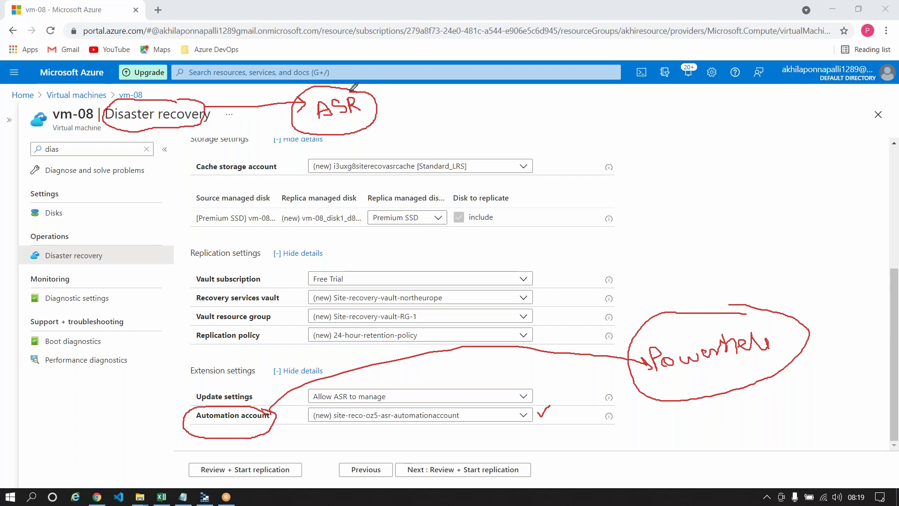
{"action": "mouse_move", "coordinate": [376, 100]}
{"action": "left_mouse_down"}
{"action": "mouse_move", "coordinate": [406, 95]}
{"action": "mouse_move", "coordinate": [406, 107]}
{"action": "left_mouse_up"}
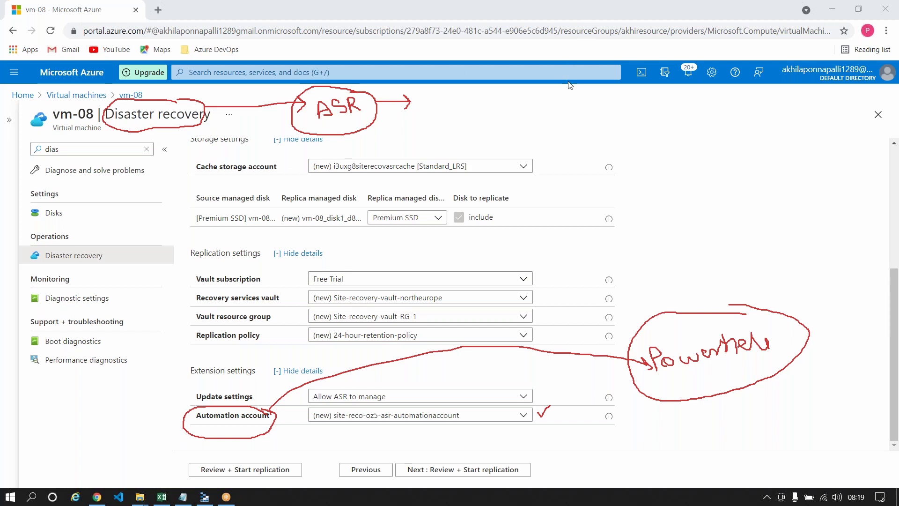
Clear the annotations, review the replication summary for vm-08 and start the replication
{"action": "key", "text": "Escape"}
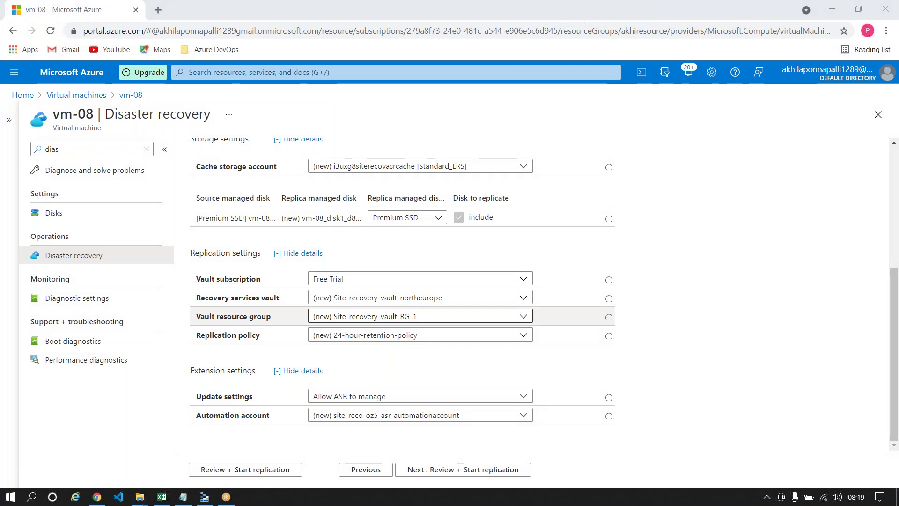
{"action": "scroll", "coordinate": [403, 304], "scroll_direction": "up", "scroll_amount": 3}
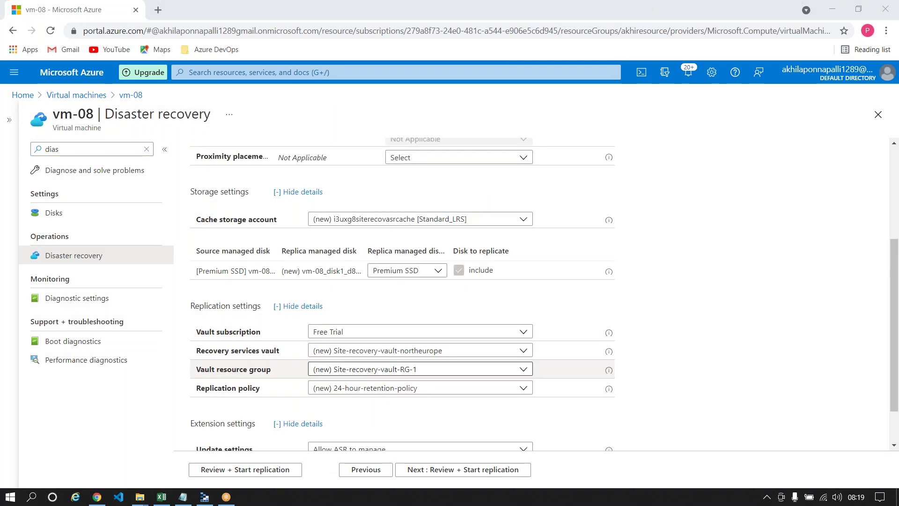
{"action": "scroll", "coordinate": [402, 304], "scroll_direction": "down", "scroll_amount": 3}
{"action": "left_click", "coordinate": [441, 470]}
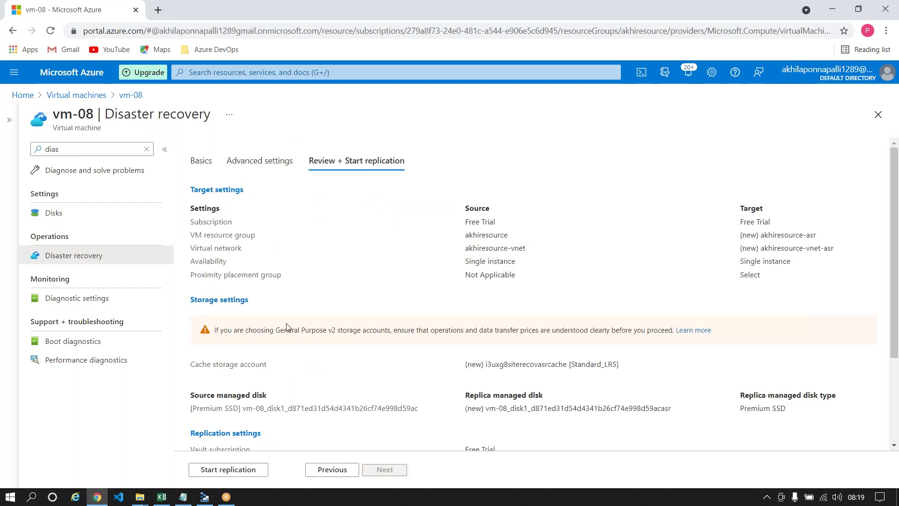
{"action": "scroll", "coordinate": [287, 327], "scroll_direction": "down", "scroll_amount": 3}
{"action": "left_click", "coordinate": [233, 469]}
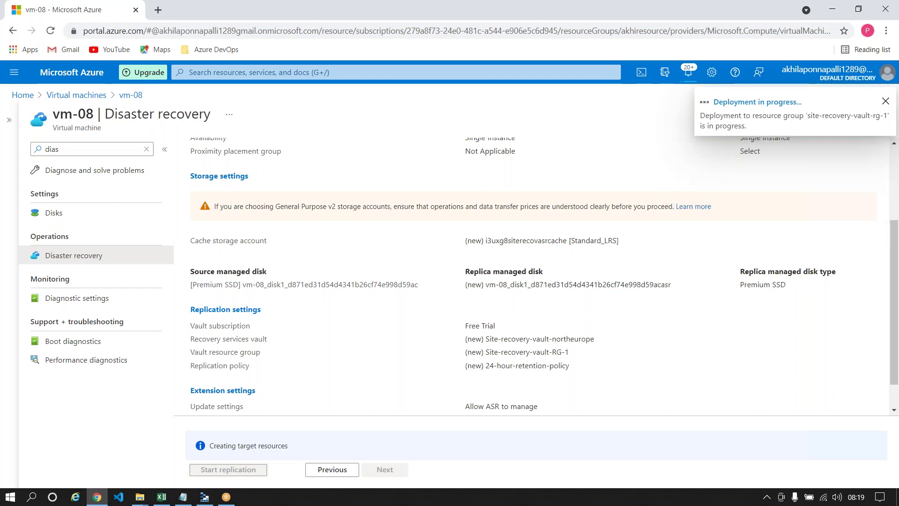
Open the virtual machine vm-1 from the vm-replication resource group
{"action": "left_click", "coordinate": [23, 96]}
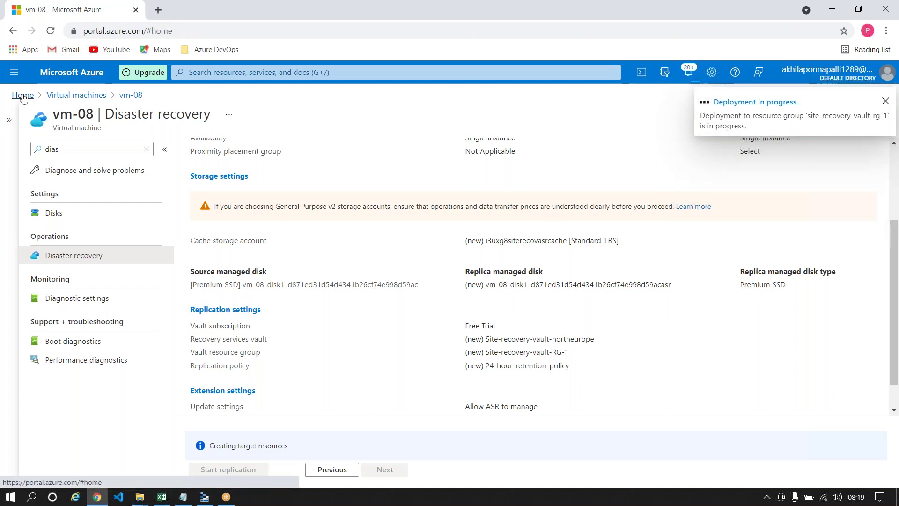
{"action": "left_click", "coordinate": [273, 143]}
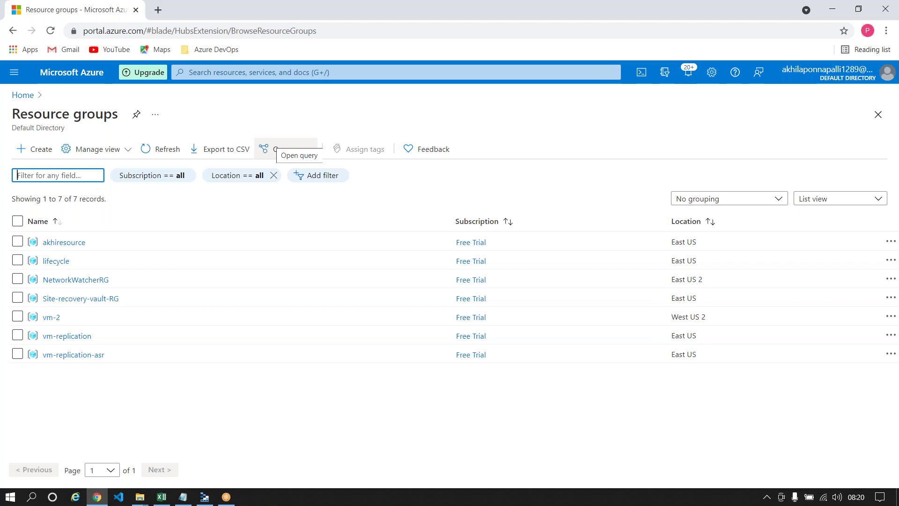
{"action": "left_click", "coordinate": [77, 335]}
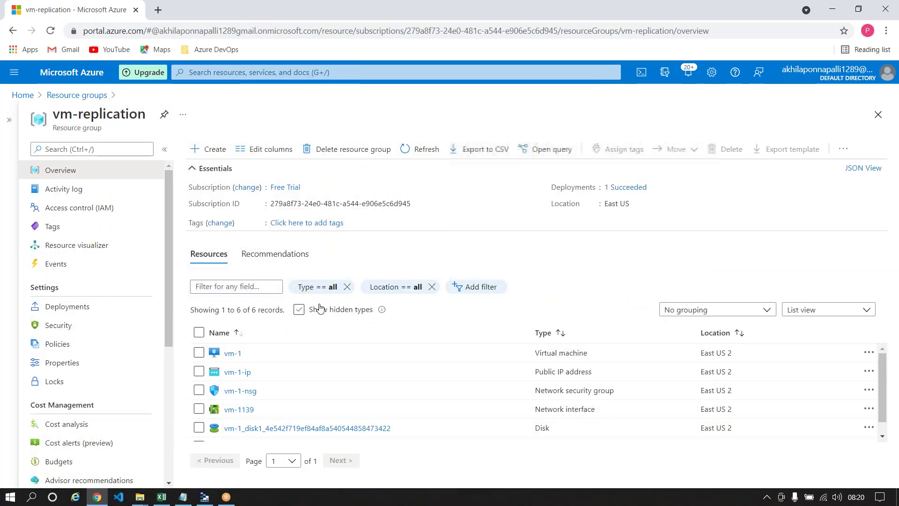
{"action": "left_click", "coordinate": [233, 354]}
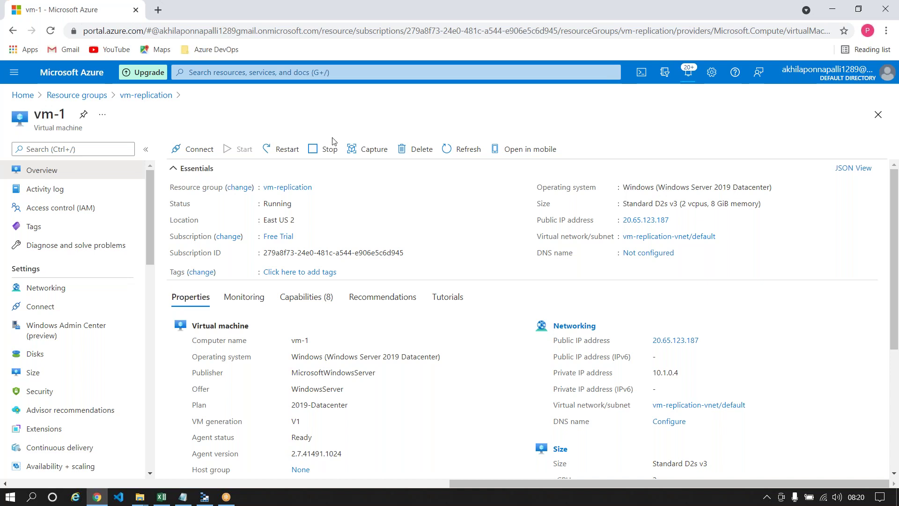
Check the portal notifications for the progress of the replication deployment
{"action": "left_click", "coordinate": [115, 145]}
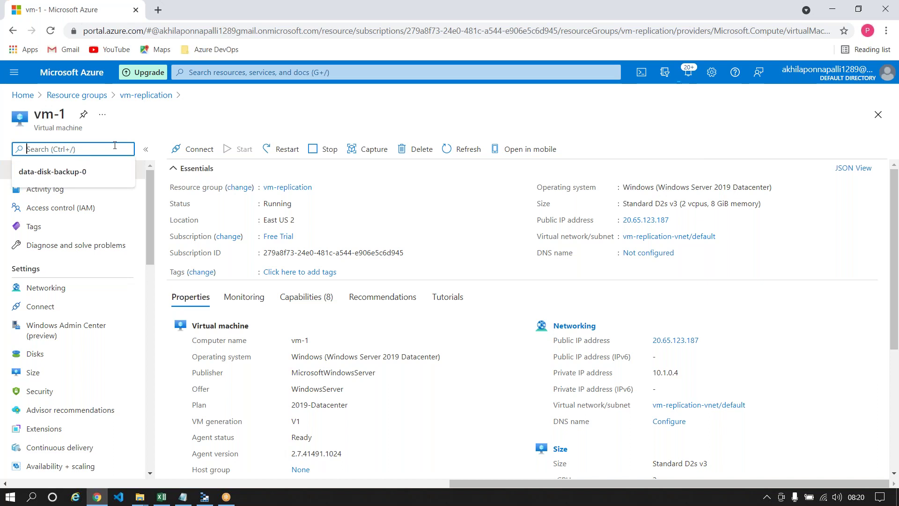
{"action": "left_click", "coordinate": [686, 73]}
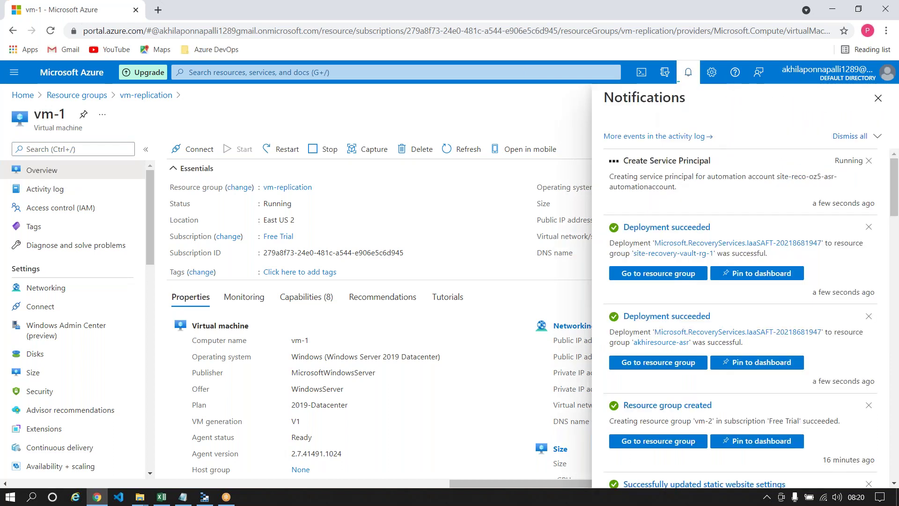
{"action": "left_click", "coordinate": [879, 98]}
Open the Disaster recovery page of vm-1 by searching its settings for "disas", and dismiss the notification pop-ups
{"action": "left_click", "coordinate": [54, 152]}
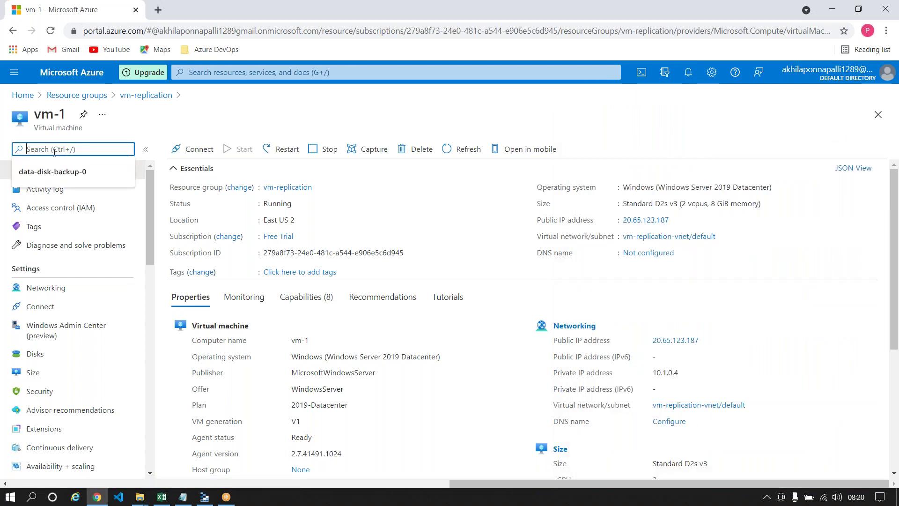
{"action": "type", "text": "disas"}
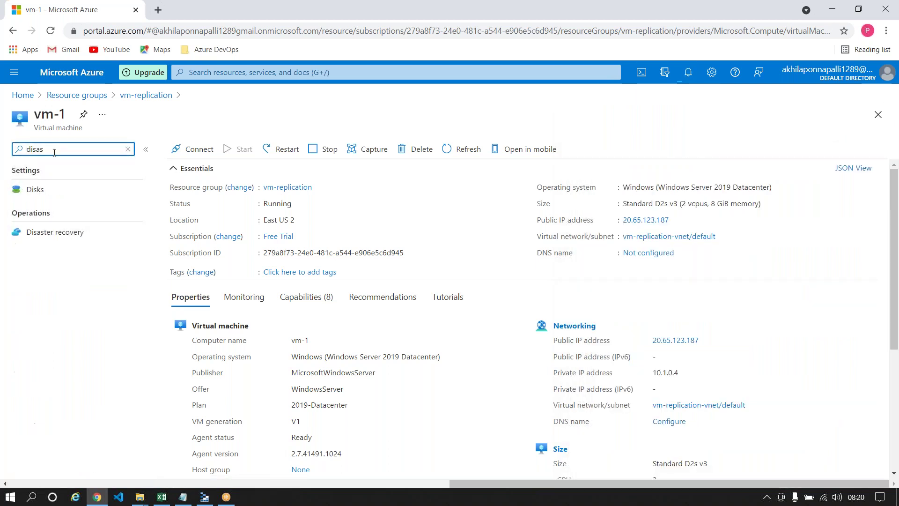
{"action": "left_click", "coordinate": [47, 234]}
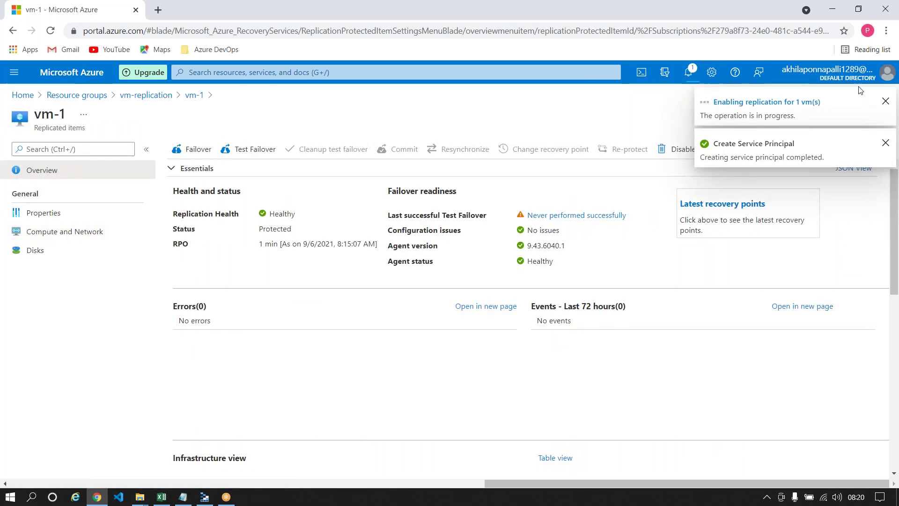
{"action": "left_click", "coordinate": [885, 101]}
{"action": "left_click", "coordinate": [886, 103]}
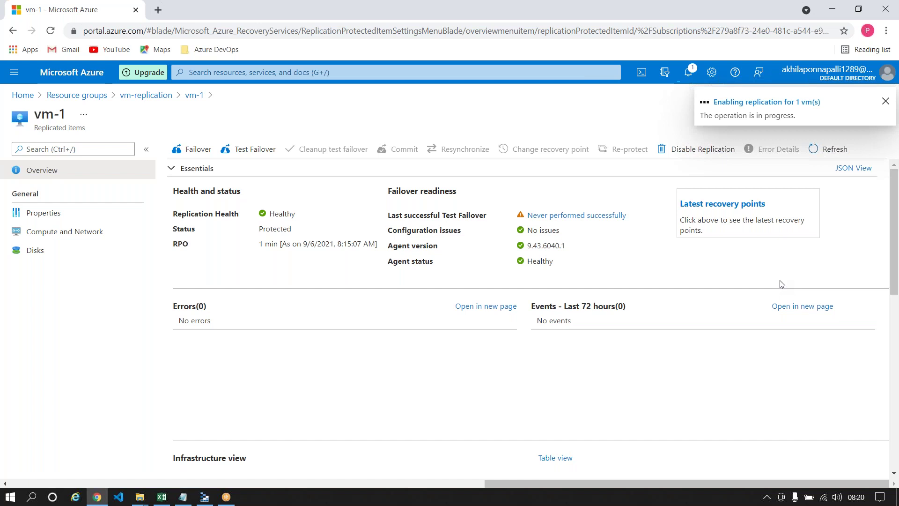
In the infrastructure view, tick the virtual machine, link it to the cache storage account with an arrow, and circle eastus2 with an arrow to the machine
{"action": "scroll", "coordinate": [781, 284], "scroll_direction": "down", "scroll_amount": 7}
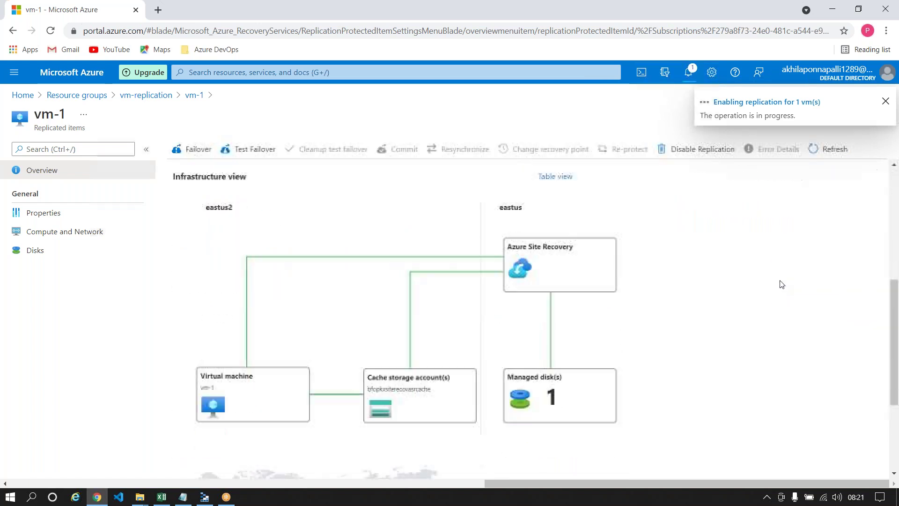
{"action": "scroll", "coordinate": [781, 284], "scroll_direction": "up", "scroll_amount": 1}
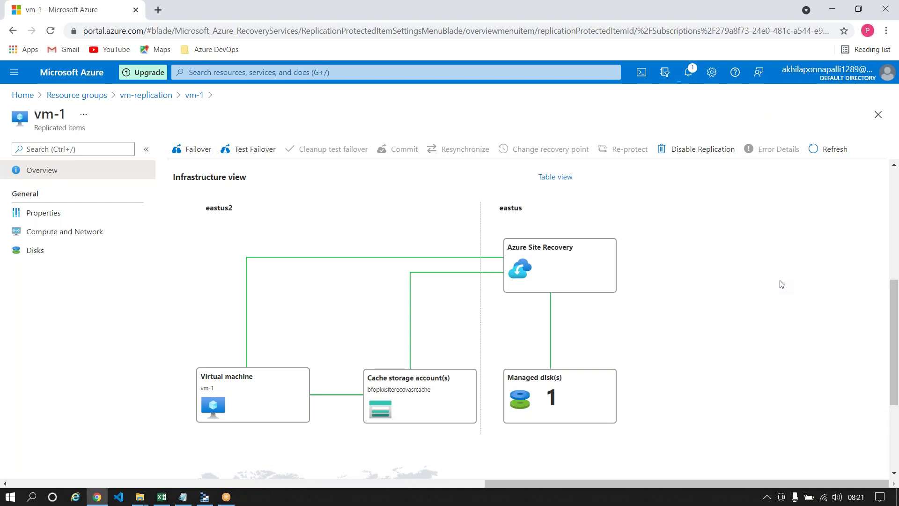
{"action": "left_click", "coordinate": [586, 13]}
{"action": "left_click", "coordinate": [566, 28]}
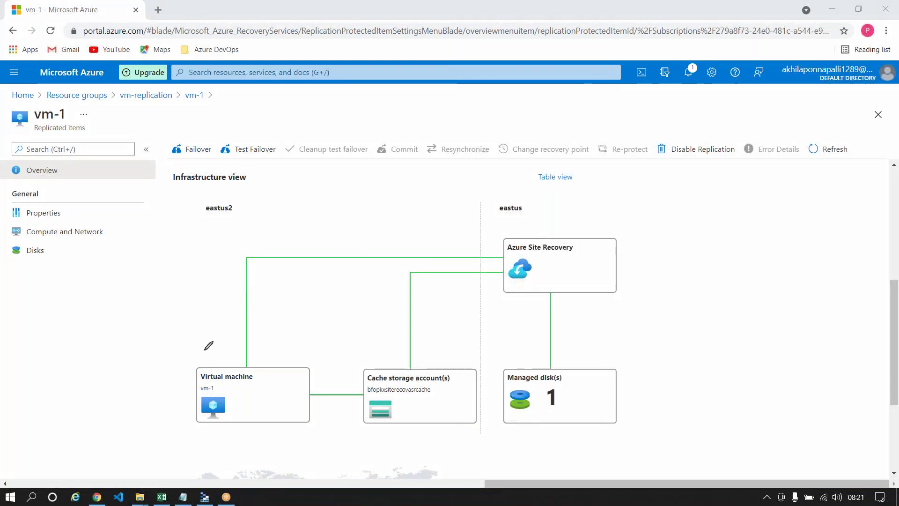
{"action": "mouse_move", "coordinate": [205, 350]}
{"action": "left_mouse_down"}
{"action": "mouse_move", "coordinate": [217, 344]}
{"action": "mouse_move", "coordinate": [221, 325]}
{"action": "left_mouse_up"}
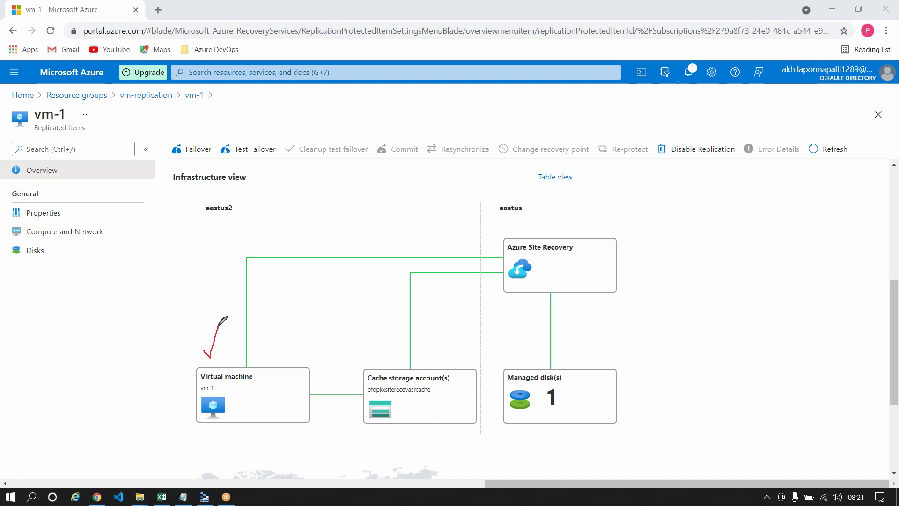
{"action": "mouse_move", "coordinate": [287, 371]}
{"action": "left_mouse_down"}
{"action": "mouse_move", "coordinate": [295, 353]}
{"action": "mouse_move", "coordinate": [379, 361]}
{"action": "mouse_move", "coordinate": [381, 372]}
{"action": "mouse_move", "coordinate": [384, 365]}
{"action": "left_mouse_up"}
{"action": "mouse_move", "coordinate": [233, 198]}
{"action": "left_mouse_down"}
{"action": "mouse_move", "coordinate": [211, 197]}
{"action": "mouse_move", "coordinate": [210, 221]}
{"action": "mouse_move", "coordinate": [240, 212]}
{"action": "mouse_move", "coordinate": [226, 219]}
{"action": "mouse_move", "coordinate": [232, 358]}
{"action": "mouse_move", "coordinate": [227, 347]}
{"action": "mouse_move", "coordinate": [236, 350]}
{"action": "left_mouse_up"}
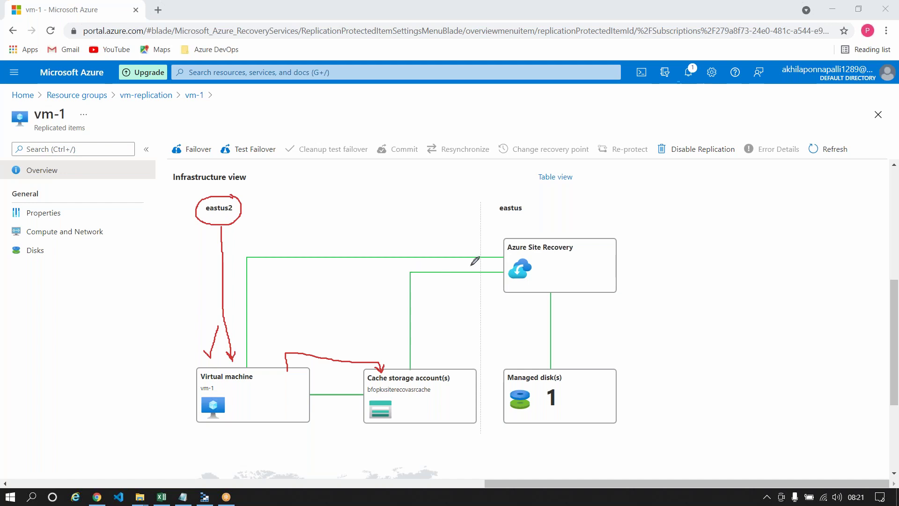
Circle eastus with the note "Repl." and a circled "AA", tick Azure Site Recovery and link it to the managed disk with an arrow
{"action": "mouse_move", "coordinate": [511, 203]}
{"action": "left_mouse_down"}
{"action": "mouse_move", "coordinate": [499, 201]}
{"action": "mouse_move", "coordinate": [508, 221]}
{"action": "mouse_move", "coordinate": [528, 214]}
{"action": "mouse_move", "coordinate": [501, 200]}
{"action": "mouse_move", "coordinate": [491, 181]}
{"action": "mouse_move", "coordinate": [502, 186]}
{"action": "mouse_move", "coordinate": [524, 172]}
{"action": "left_mouse_up"}
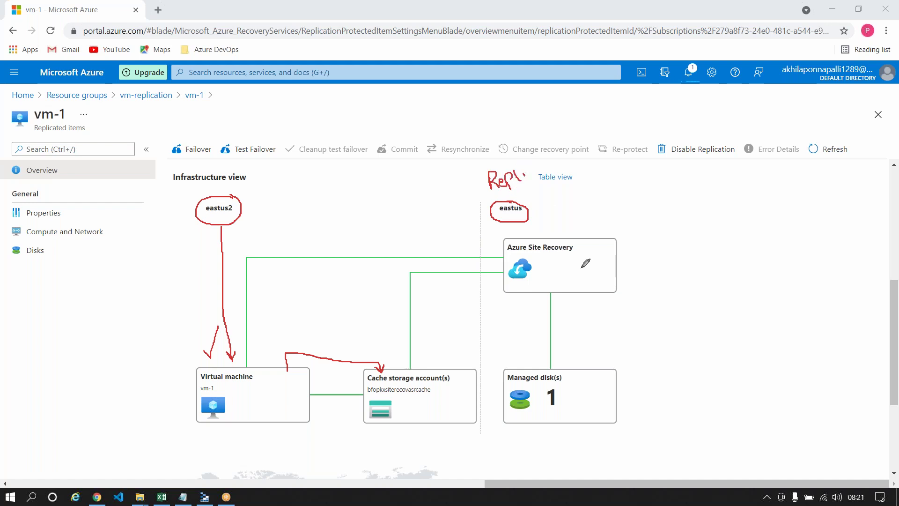
{"action": "mouse_move", "coordinate": [576, 245]}
{"action": "left_mouse_down"}
{"action": "mouse_move", "coordinate": [581, 251]}
{"action": "mouse_move", "coordinate": [601, 223]}
{"action": "left_mouse_up"}
{"action": "left_click_drag", "start_coordinate": [581, 290], "coordinate": [578, 366]}
{"action": "mouse_move", "coordinate": [456, 172]}
{"action": "left_mouse_down"}
{"action": "mouse_move", "coordinate": [430, 186]}
{"action": "mouse_move", "coordinate": [490, 199]}
{"action": "mouse_move", "coordinate": [489, 183]}
{"action": "mouse_move", "coordinate": [452, 172]}
{"action": "mouse_move", "coordinate": [454, 191]}
{"action": "mouse_move", "coordinate": [448, 186]}
{"action": "mouse_move", "coordinate": [462, 188]}
{"action": "left_mouse_up"}
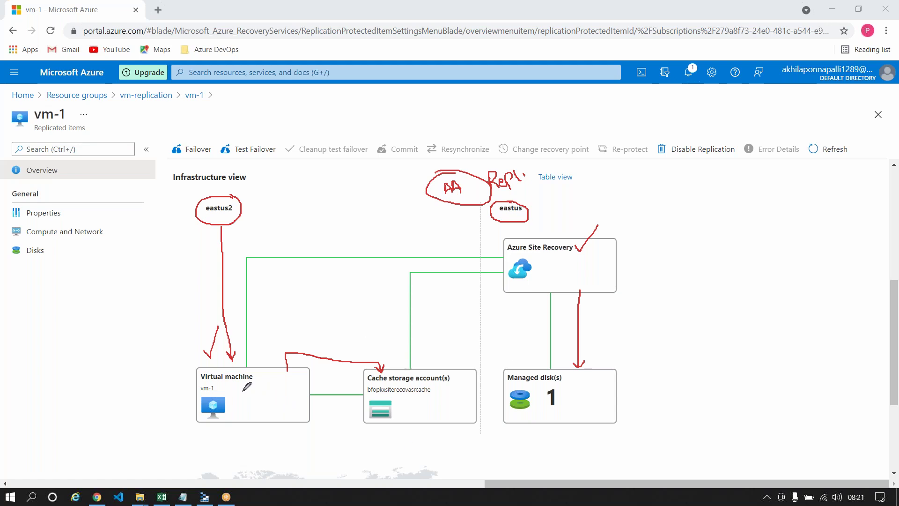
Trace arrows from the virtual machine to the cache storage account and on to the managed disk, mark Azure Site Recovery, and clear all annotations
{"action": "left_click_drag", "start_coordinate": [244, 391], "coordinate": [362, 385]}
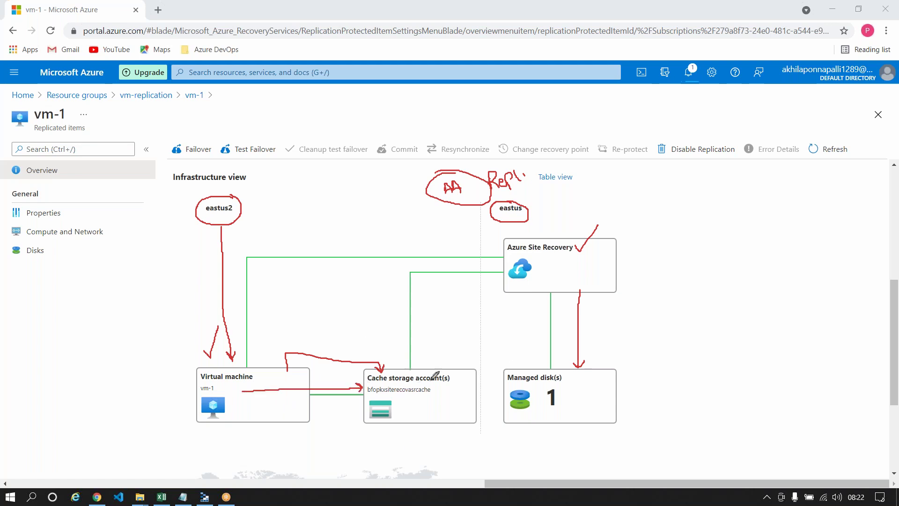
{"action": "mouse_move", "coordinate": [438, 374]}
{"action": "left_mouse_down"}
{"action": "mouse_move", "coordinate": [436, 300]}
{"action": "mouse_move", "coordinate": [504, 295]}
{"action": "mouse_move", "coordinate": [525, 327]}
{"action": "mouse_move", "coordinate": [525, 361]}
{"action": "left_mouse_up"}
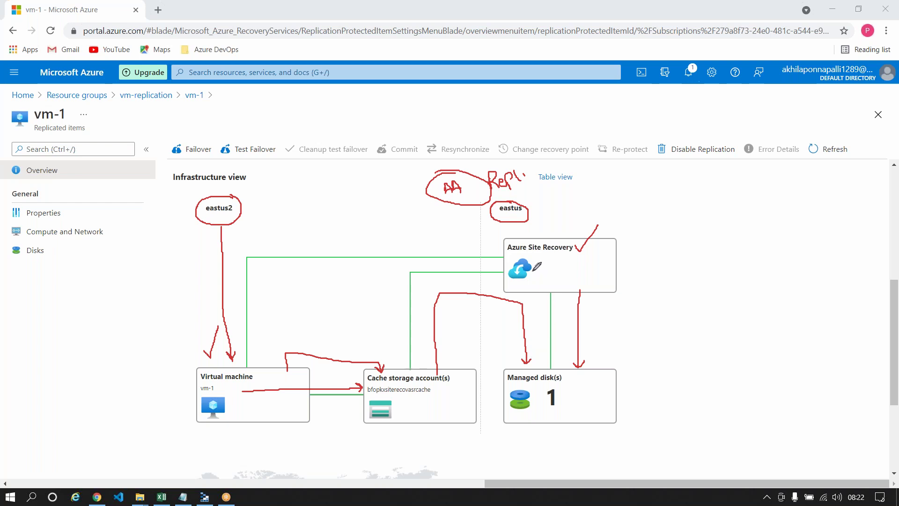
{"action": "mouse_move", "coordinate": [529, 253]}
{"action": "left_mouse_down"}
{"action": "mouse_move", "coordinate": [503, 278]}
{"action": "mouse_move", "coordinate": [539, 287]}
{"action": "mouse_move", "coordinate": [526, 258]}
{"action": "left_mouse_up"}
{"action": "key", "text": "Escape"}
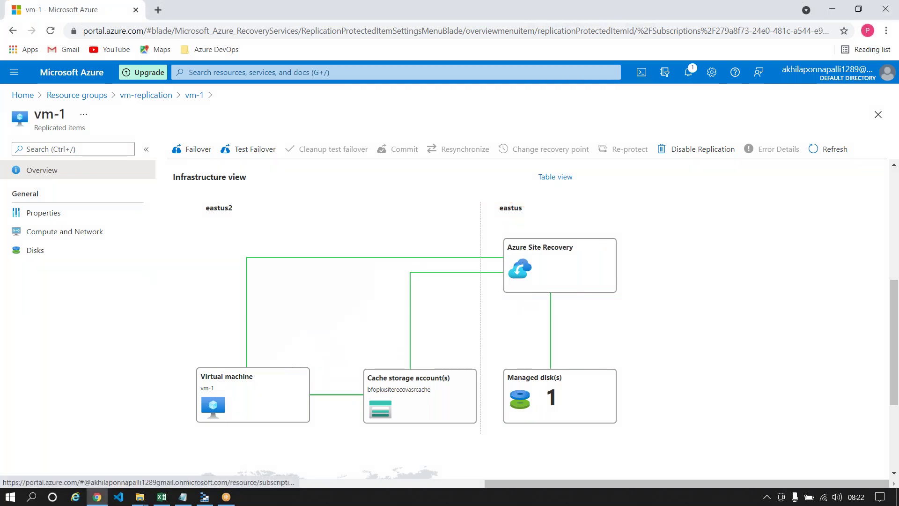
Open the vm-replication-asr resource group and highlight the locations of the replica disk and the virtual network
{"action": "left_click", "coordinate": [136, 95]}
{"action": "left_click", "coordinate": [77, 95]}
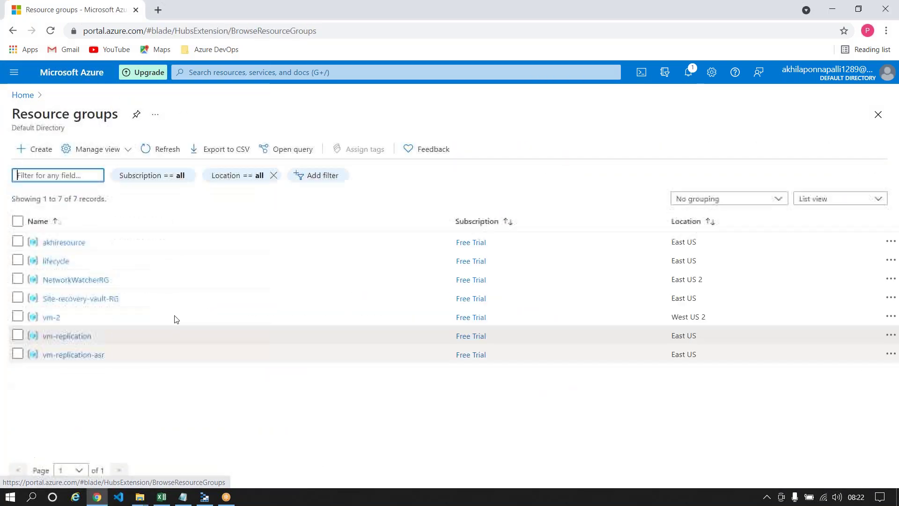
{"action": "left_click", "coordinate": [65, 357]}
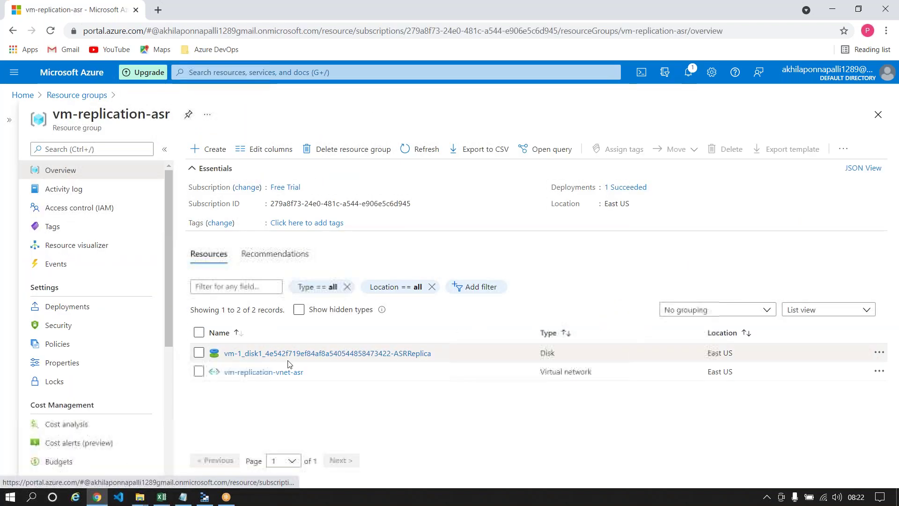
{"action": "triple_click", "coordinate": [710, 352]}
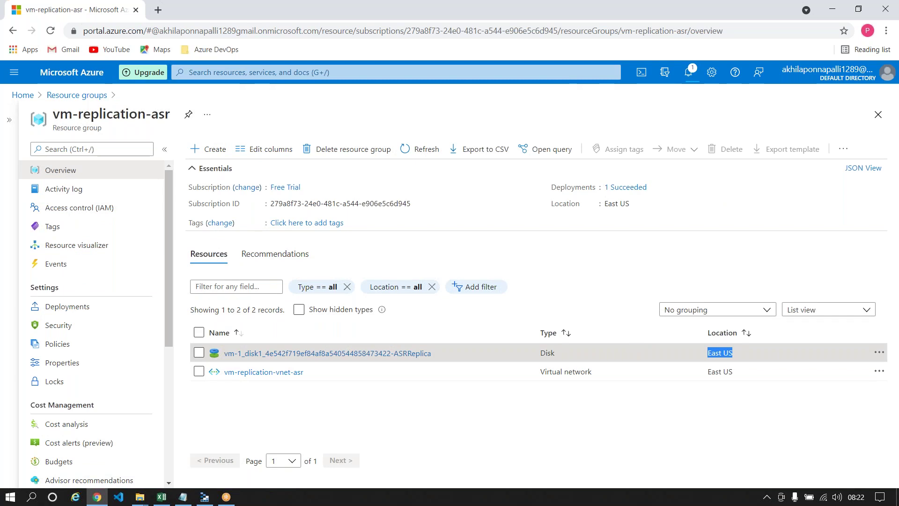
{"action": "triple_click", "coordinate": [721, 375]}
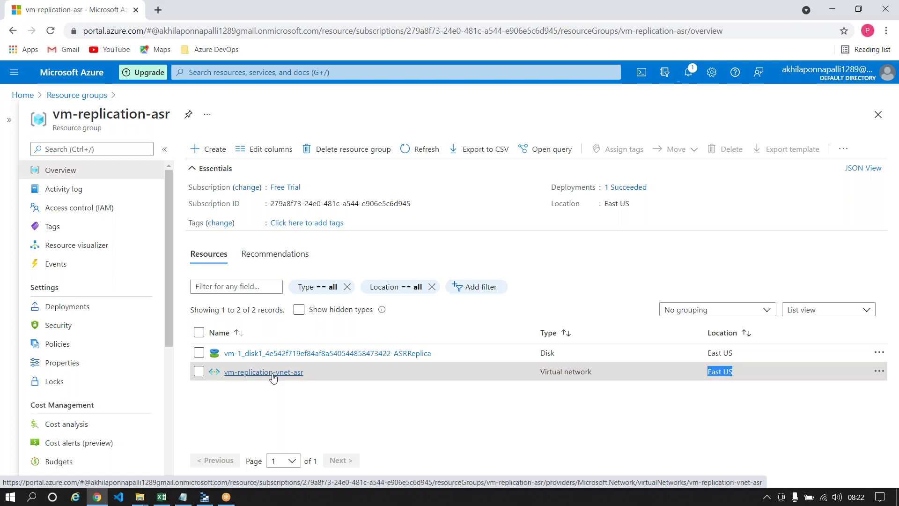
Open the Site-recovery-vault-RG resource group, tick the cache storage account with the pen and circle its location
{"action": "left_click", "coordinate": [77, 95]}
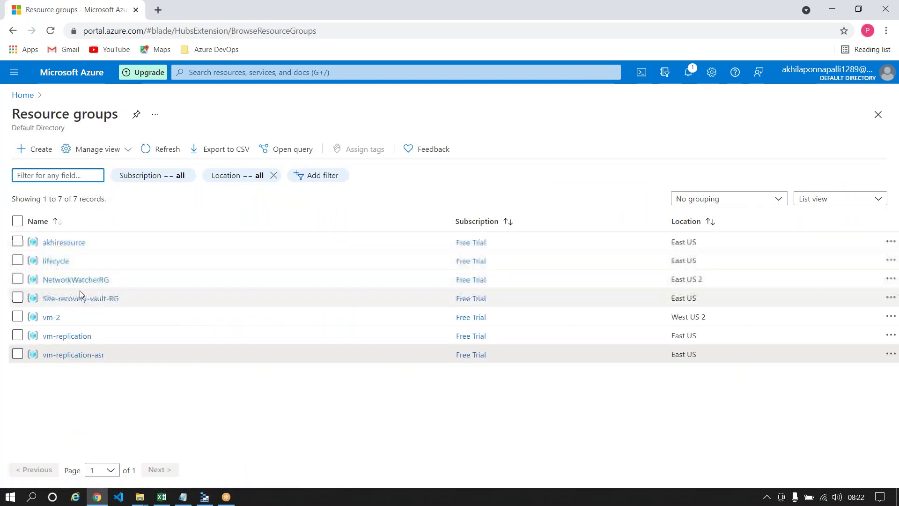
{"action": "left_click", "coordinate": [71, 299]}
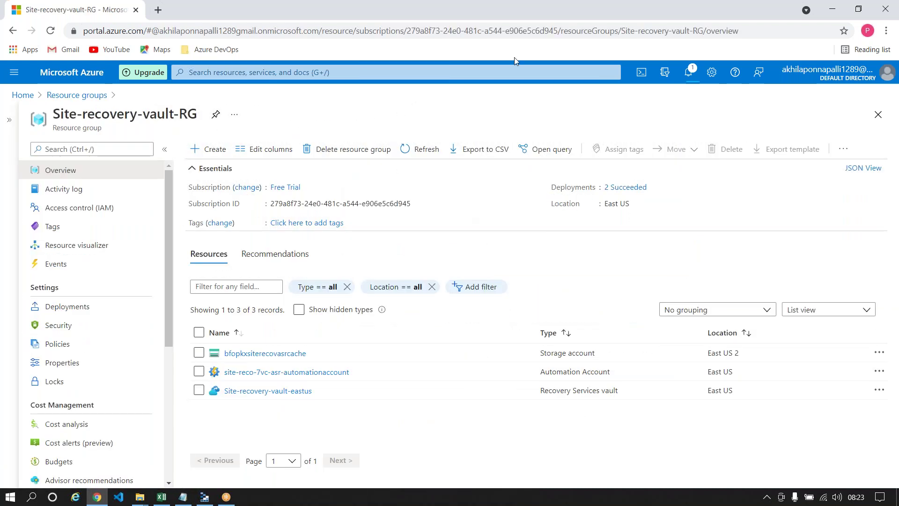
{"action": "key", "text": "ctrl+2"}
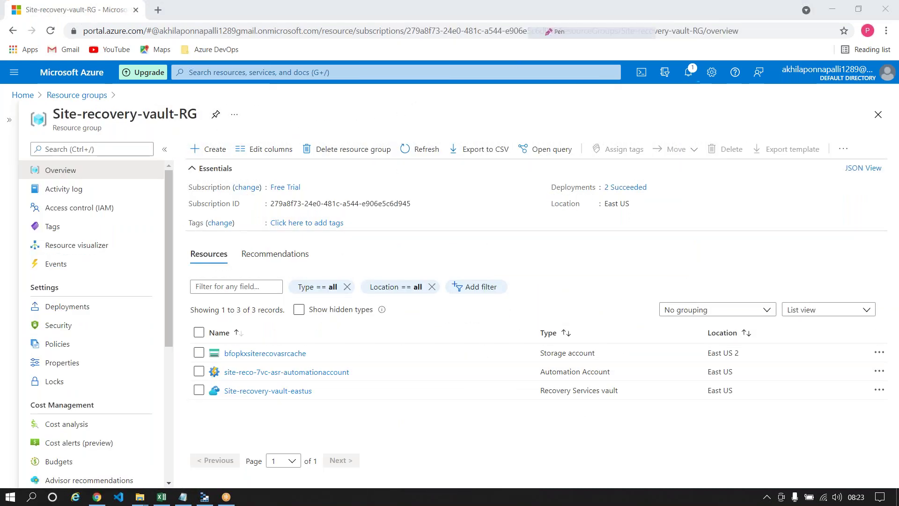
{"action": "mouse_move", "coordinate": [318, 348]}
{"action": "left_mouse_down"}
{"action": "mouse_move", "coordinate": [325, 357]}
{"action": "mouse_move", "coordinate": [333, 345]}
{"action": "left_mouse_up"}
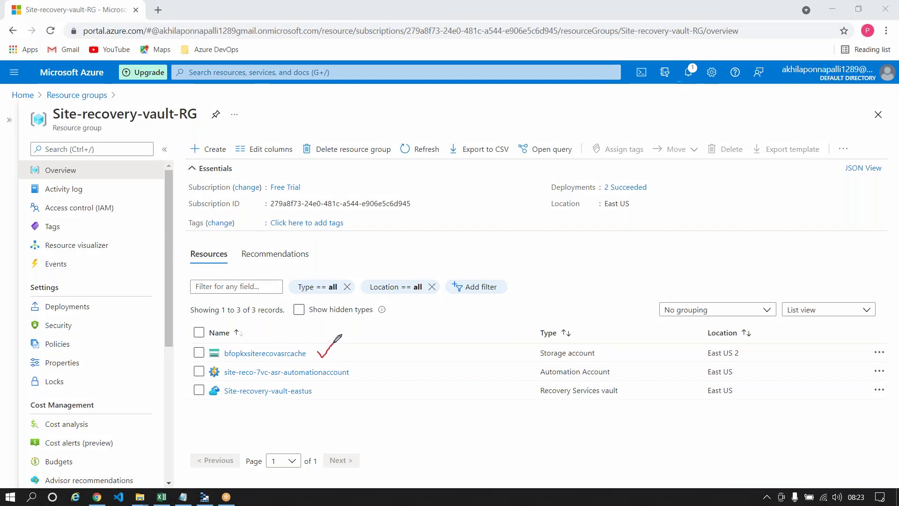
{"action": "mouse_move", "coordinate": [731, 344]}
{"action": "left_mouse_down"}
{"action": "mouse_move", "coordinate": [699, 348]}
{"action": "mouse_move", "coordinate": [723, 361]}
{"action": "mouse_move", "coordinate": [752, 347]}
{"action": "mouse_move", "coordinate": [724, 341]}
{"action": "left_mouse_up"}
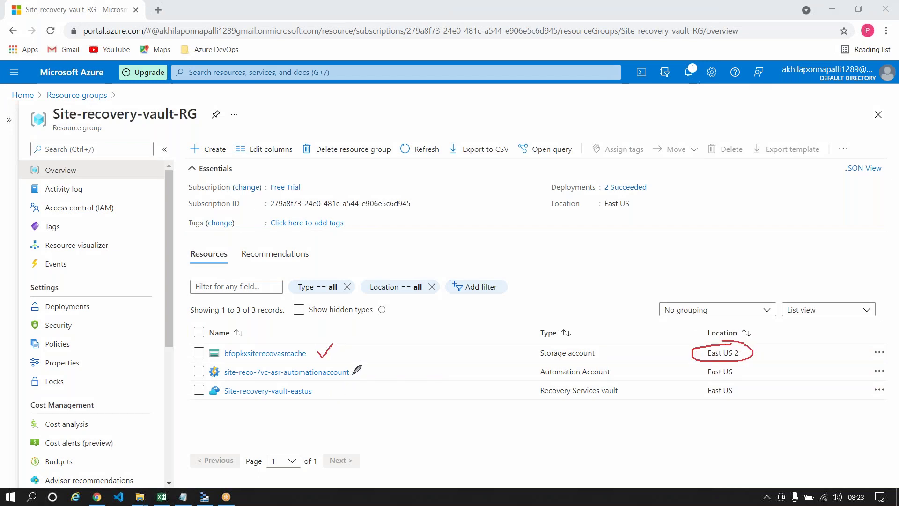
Tick the automation account, underline beside the Recovery Services vault, and circle the locations of both
{"action": "left_click_drag", "start_coordinate": [352, 371], "coordinate": [369, 364]}
{"action": "mouse_move", "coordinate": [718, 362]}
{"action": "left_mouse_down"}
{"action": "mouse_move", "coordinate": [697, 381]}
{"action": "mouse_move", "coordinate": [749, 378]}
{"action": "mouse_move", "coordinate": [728, 364]}
{"action": "left_mouse_up"}
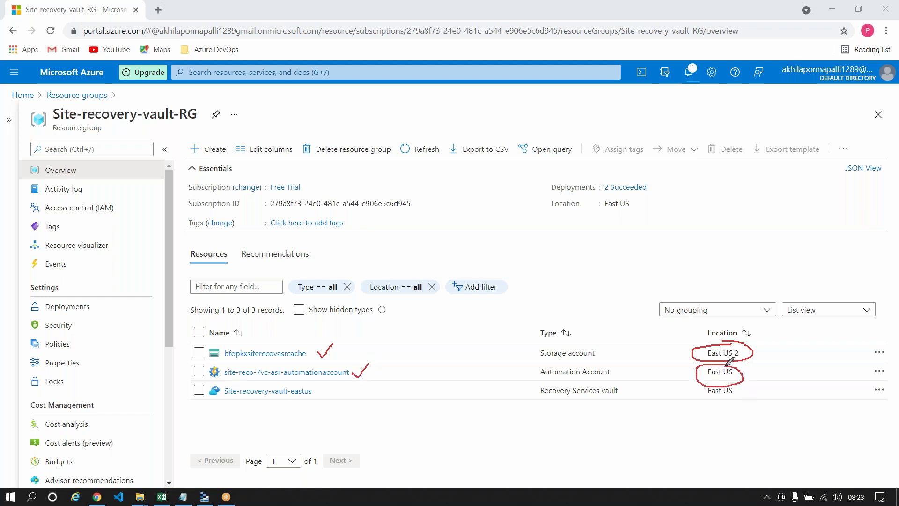
{"action": "left_click_drag", "start_coordinate": [315, 394], "coordinate": [332, 394]}
{"action": "mouse_move", "coordinate": [708, 383]}
{"action": "left_mouse_down"}
{"action": "mouse_move", "coordinate": [697, 394]}
{"action": "mouse_move", "coordinate": [736, 397]}
{"action": "mouse_move", "coordinate": [745, 380]}
{"action": "left_mouse_up"}
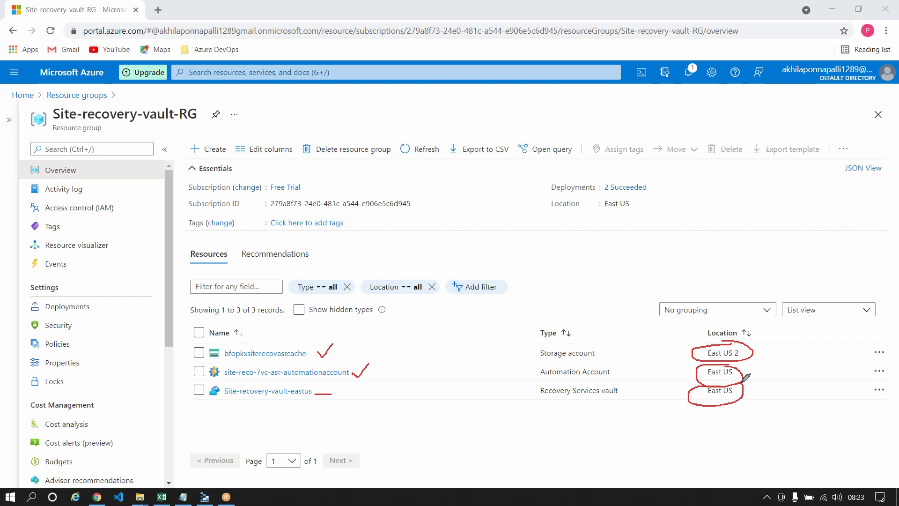
Sketch a box and a dividing line, label the sides SO EU2 and T EU, mark the automation account's location, and clear all annotations
{"action": "mouse_move", "coordinate": [412, 428]}
{"action": "left_mouse_down"}
{"action": "mouse_move", "coordinate": [421, 454]}
{"action": "mouse_move", "coordinate": [438, 418]}
{"action": "mouse_move", "coordinate": [414, 426]}
{"action": "left_mouse_up"}
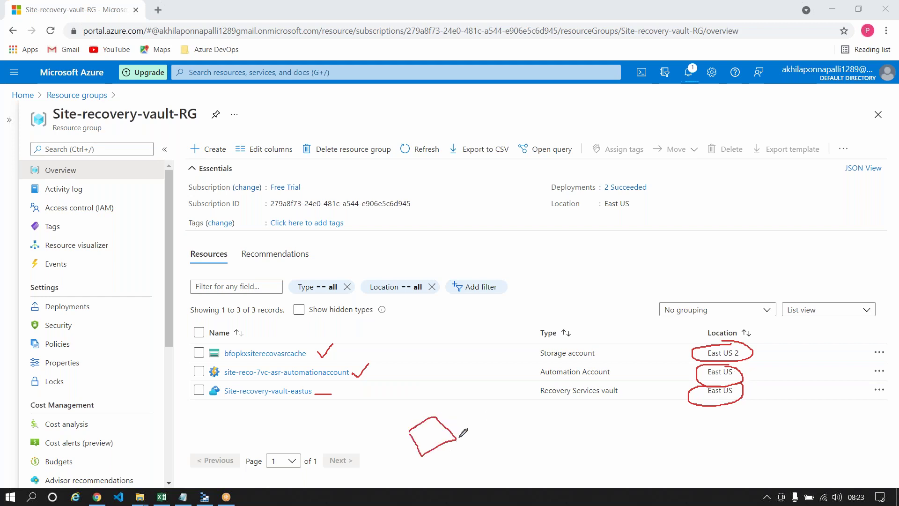
{"action": "left_click_drag", "start_coordinate": [490, 326], "coordinate": [561, 436]}
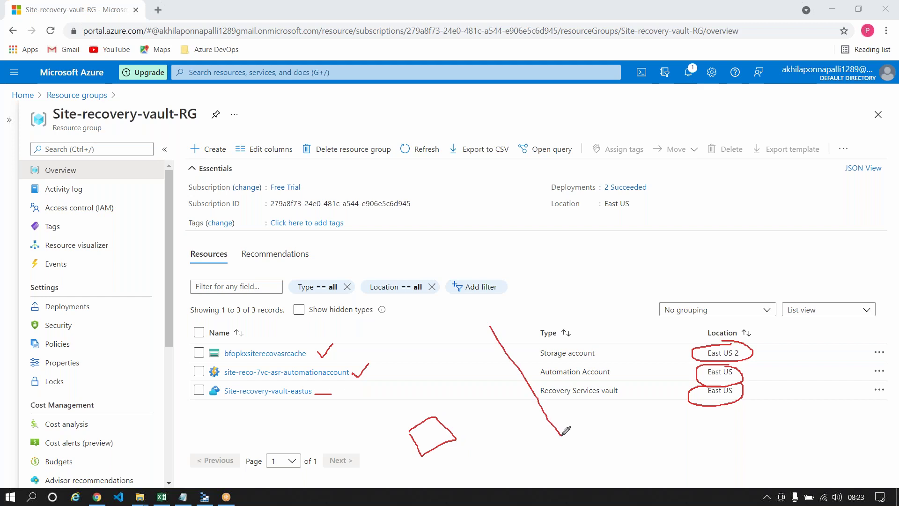
{"action": "mouse_move", "coordinate": [391, 330]}
{"action": "left_mouse_down"}
{"action": "mouse_move", "coordinate": [382, 337]}
{"action": "mouse_move", "coordinate": [401, 336]}
{"action": "mouse_move", "coordinate": [413, 349]}
{"action": "mouse_move", "coordinate": [439, 330]}
{"action": "mouse_move", "coordinate": [460, 330]}
{"action": "left_mouse_up"}
{"action": "mouse_move", "coordinate": [521, 283]}
{"action": "left_mouse_down"}
{"action": "mouse_move", "coordinate": [548, 266]}
{"action": "mouse_move", "coordinate": [544, 291]}
{"action": "mouse_move", "coordinate": [568, 270]}
{"action": "mouse_move", "coordinate": [572, 279]}
{"action": "mouse_move", "coordinate": [576, 264]}
{"action": "left_mouse_up"}
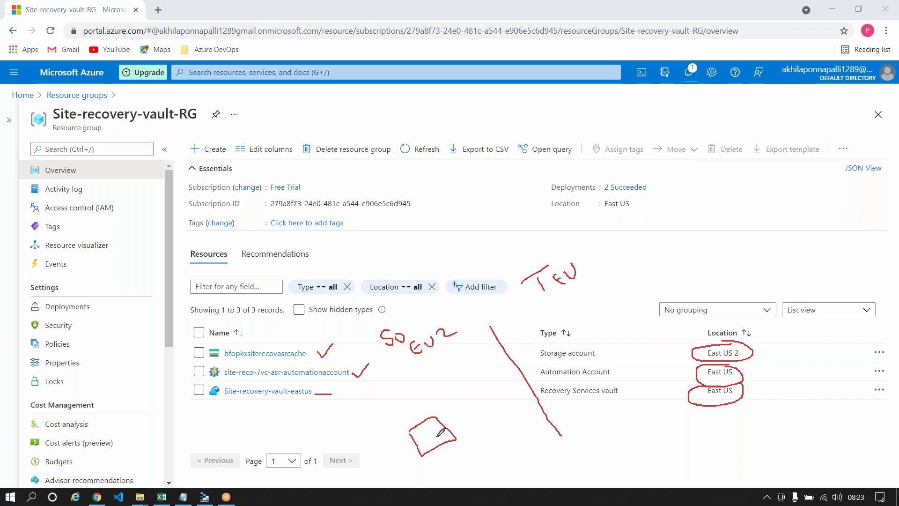
{"action": "left_click_drag", "start_coordinate": [422, 429], "coordinate": [441, 430]}
{"action": "left_click_drag", "start_coordinate": [744, 370], "coordinate": [753, 366]}
{"action": "left_click", "coordinate": [753, 382]}
{"action": "key", "text": "Escape"}
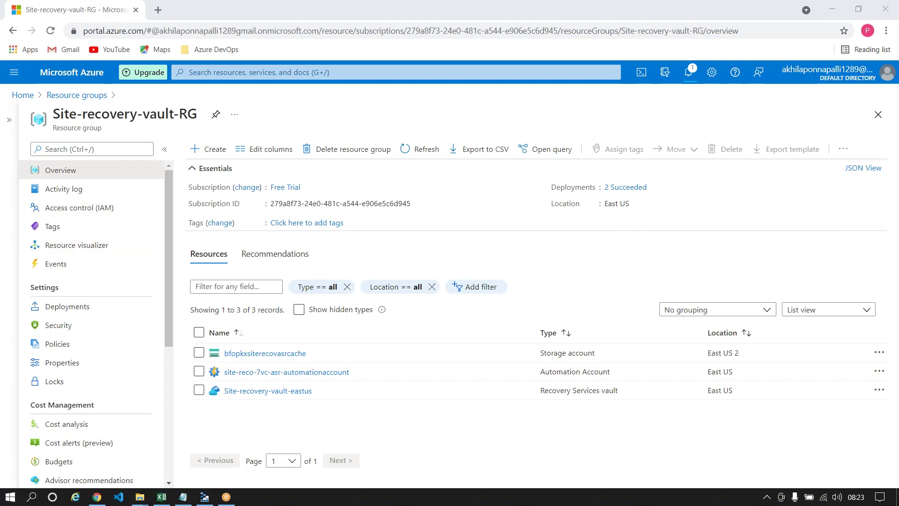
Open vm-1 from the vm-replication resource group and find its Disaster recovery page by filtering the settings for "dis"
{"action": "left_click", "coordinate": [77, 95]}
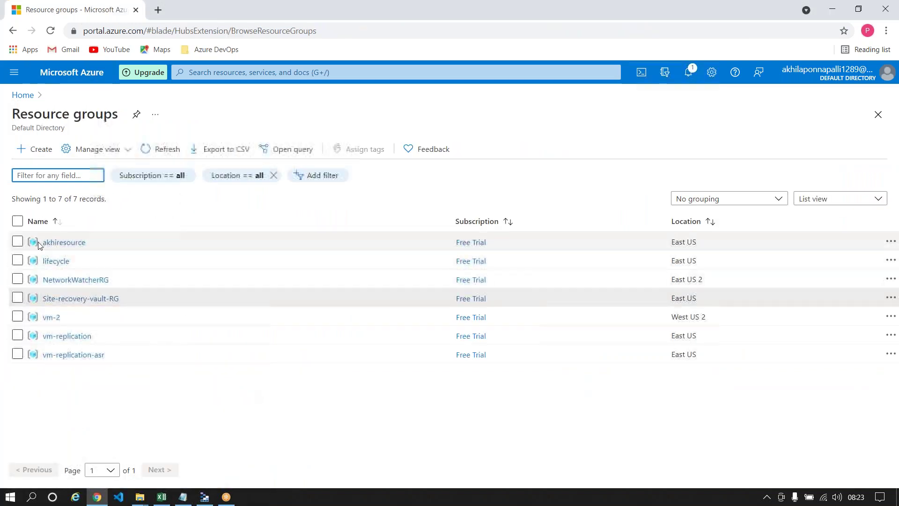
{"action": "left_click", "coordinate": [63, 336]}
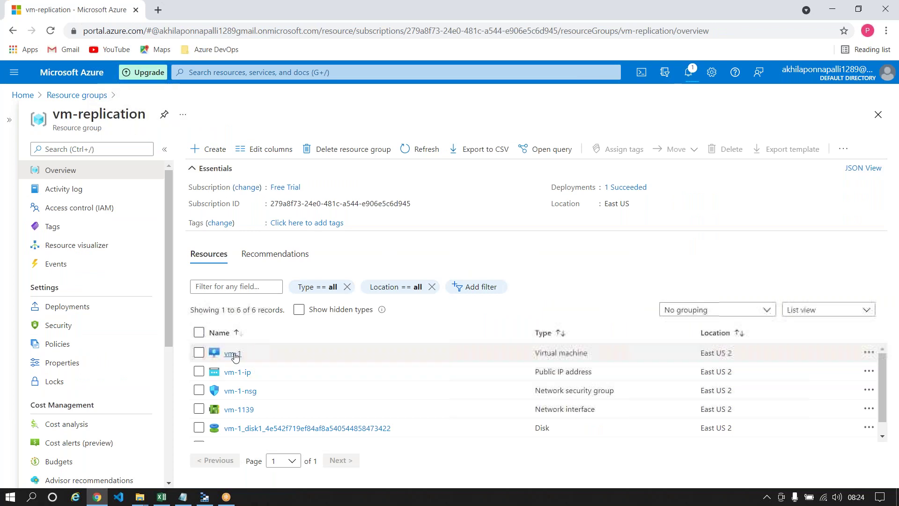
{"action": "left_click", "coordinate": [218, 353]}
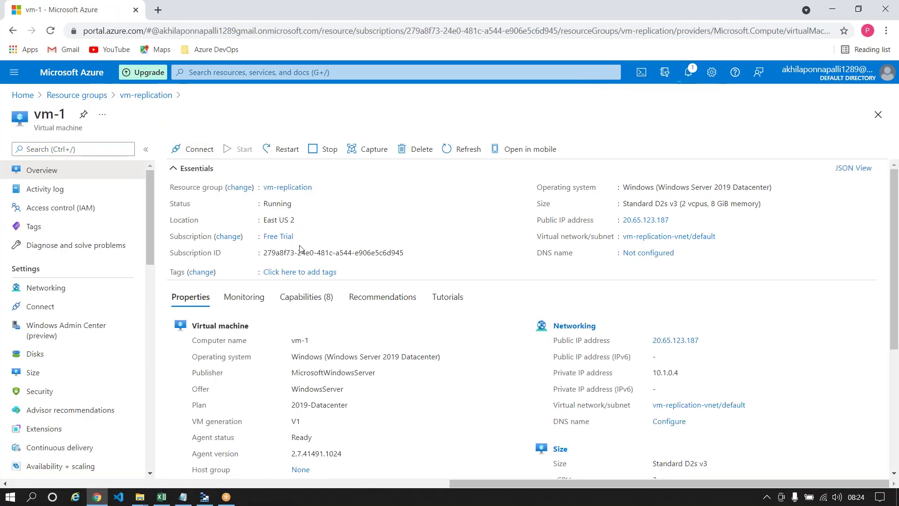
{"action": "left_click", "coordinate": [144, 95]}
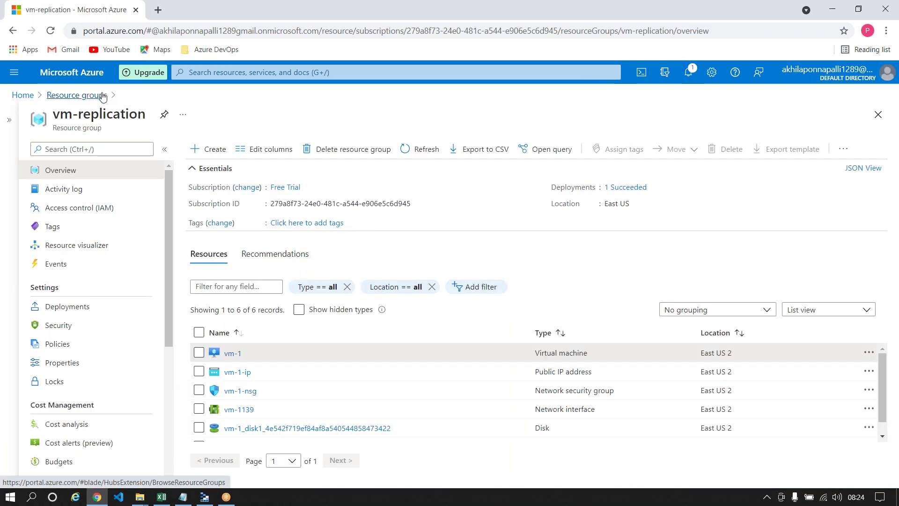
{"action": "left_click", "coordinate": [232, 353]}
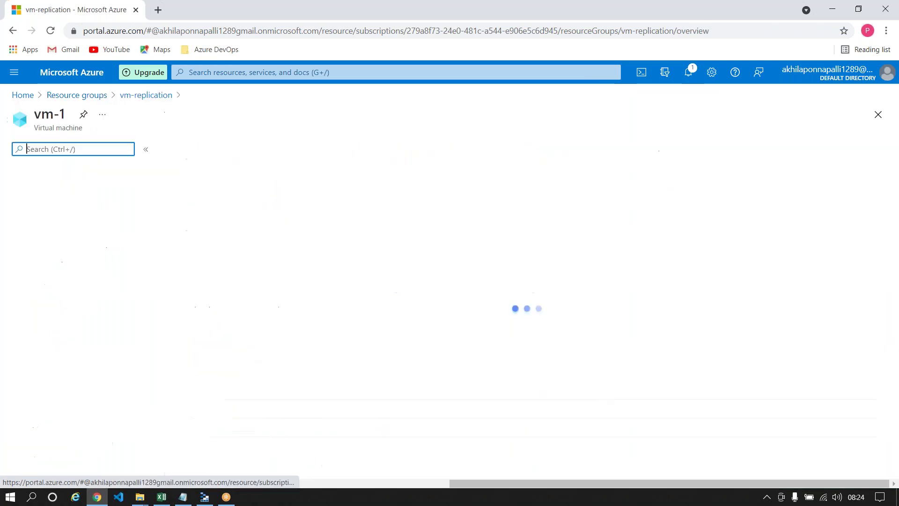
{"action": "left_click", "coordinate": [109, 151]}
{"action": "type", "text": "dis"}
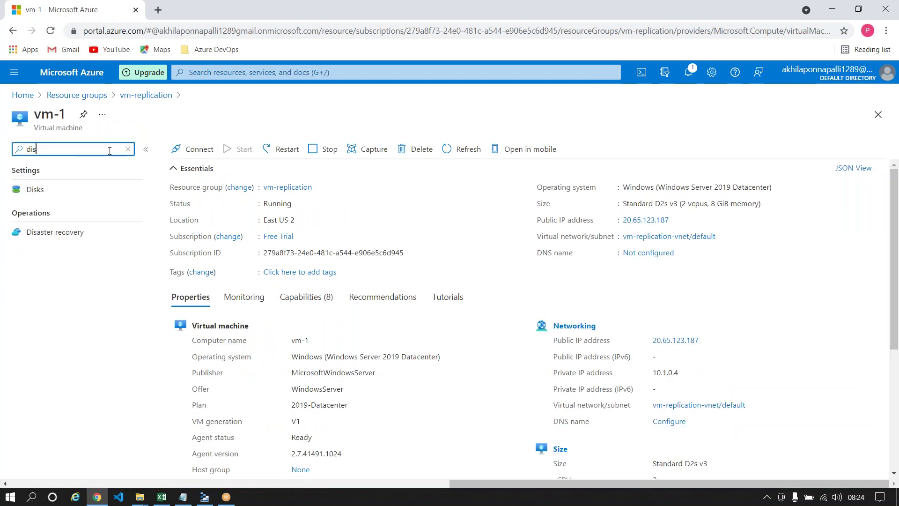
{"action": "left_click", "coordinate": [40, 231]}
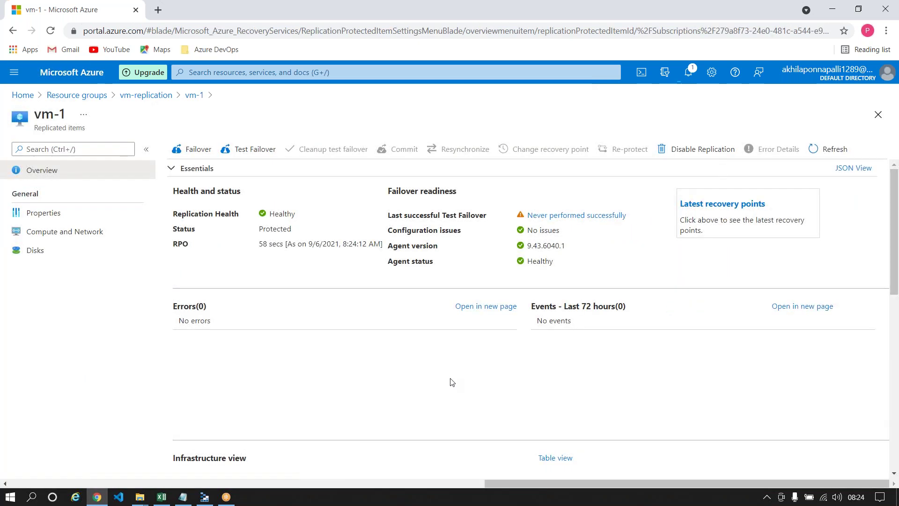
Tick the virtual machine, cache storage account, Azure Site Recovery and managed disk with the pen in vm-1's infrastructure view
{"action": "scroll", "coordinate": [454, 383], "scroll_direction": "down", "scroll_amount": 7}
{"action": "scroll", "coordinate": [483, 350], "scroll_direction": "up", "scroll_amount": 3}
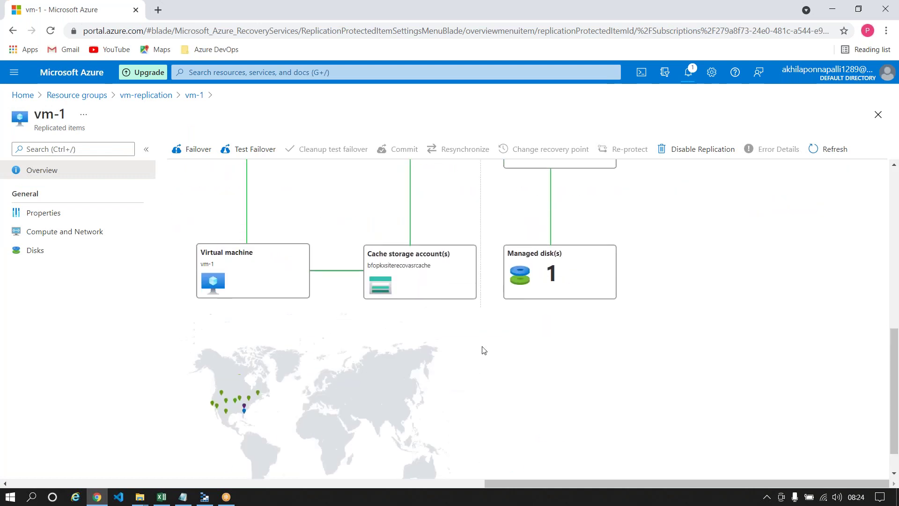
{"action": "scroll", "coordinate": [448, 302], "scroll_direction": "down", "scroll_amount": 3}
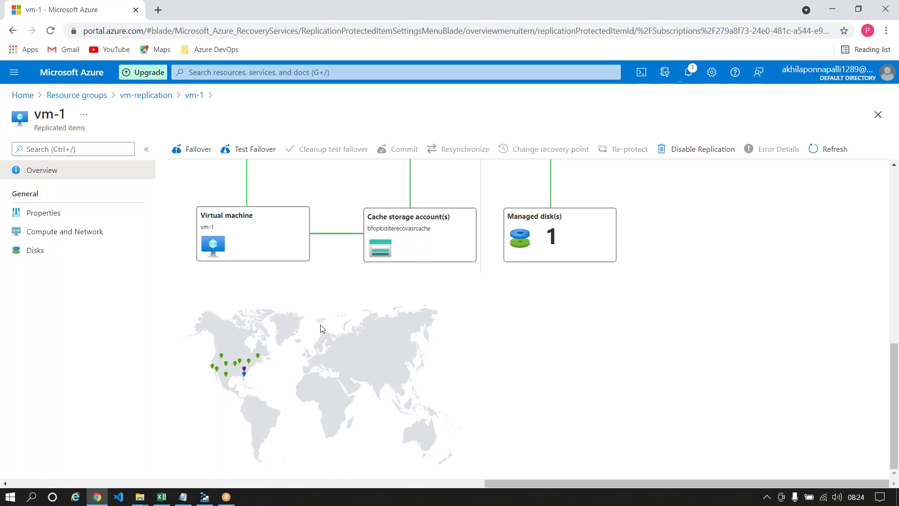
{"action": "scroll", "coordinate": [322, 329], "scroll_direction": "up", "scroll_amount": 2}
{"action": "scroll", "coordinate": [323, 329], "scroll_direction": "up", "scroll_amount": 2}
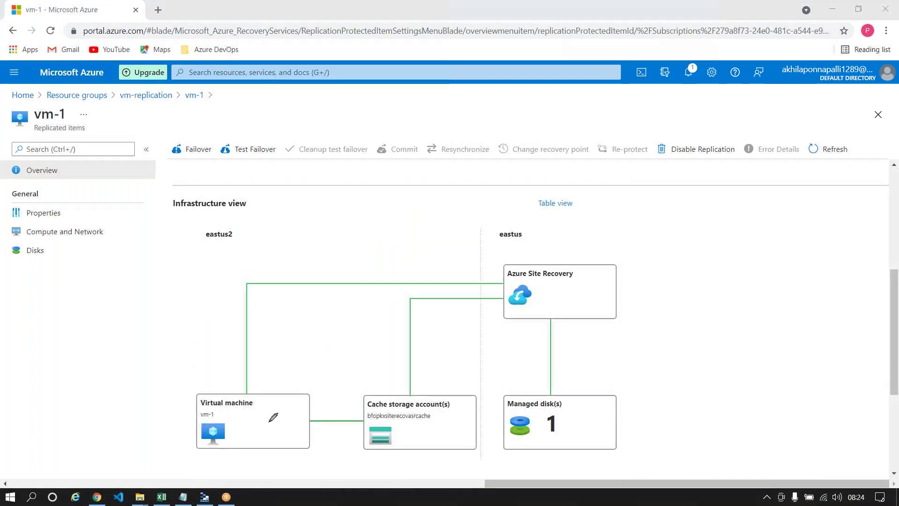
{"action": "left_click_drag", "start_coordinate": [258, 398], "coordinate": [282, 376]}
{"action": "mouse_move", "coordinate": [395, 406]}
{"action": "left_mouse_down"}
{"action": "mouse_move", "coordinate": [401, 412]}
{"action": "mouse_move", "coordinate": [411, 396]}
{"action": "left_mouse_up"}
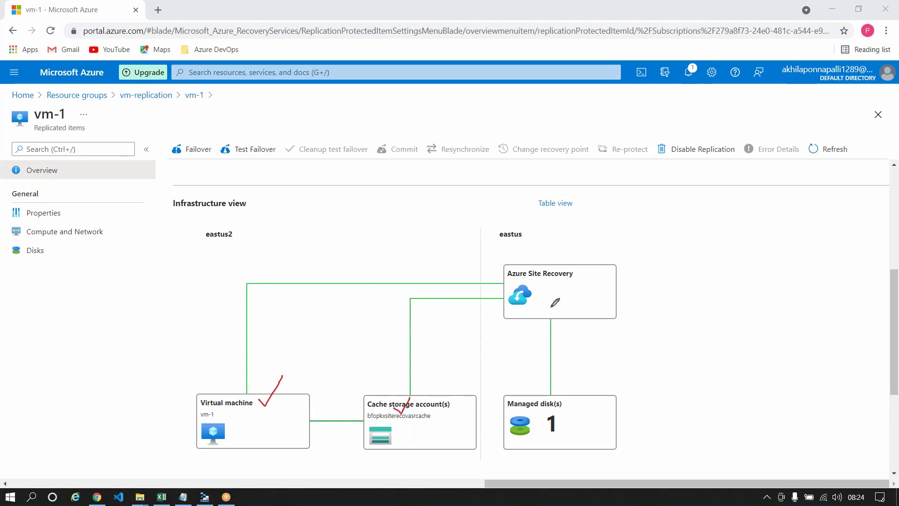
{"action": "left_click_drag", "start_coordinate": [539, 293], "coordinate": [570, 276]}
{"action": "left_click_drag", "start_coordinate": [576, 410], "coordinate": [594, 398]}
{"action": "mouse_move", "coordinate": [478, 198]}
{"action": "left_mouse_down"}
{"action": "mouse_move", "coordinate": [458, 220]}
{"action": "mouse_move", "coordinate": [478, 225]}
{"action": "mouse_move", "coordinate": [506, 197]}
{"action": "mouse_move", "coordinate": [470, 203]}
{"action": "mouse_move", "coordinate": [474, 221]}
{"action": "mouse_move", "coordinate": [489, 209]}
{"action": "left_mouse_up"}
Open the automation account in Site-recovery-vault-RG and examine its jobs
{"action": "left_click", "coordinate": [77, 95]}
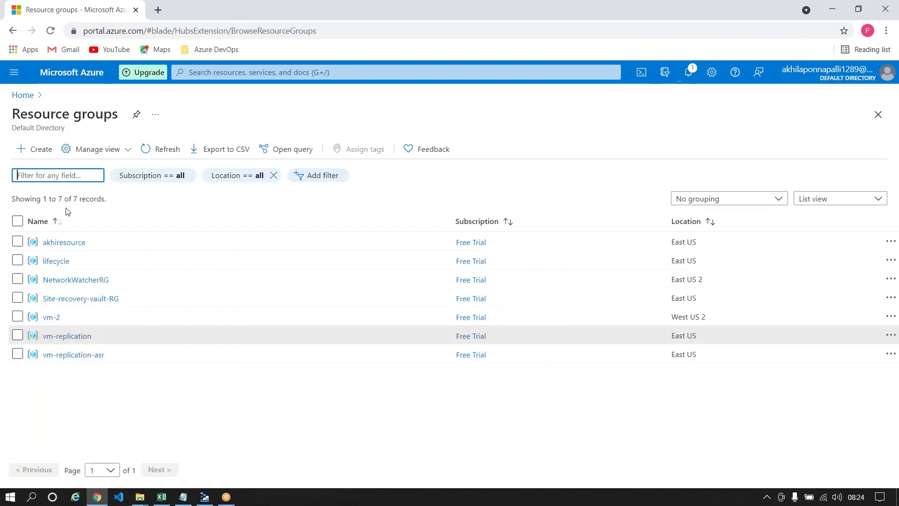
{"action": "left_click", "coordinate": [70, 299]}
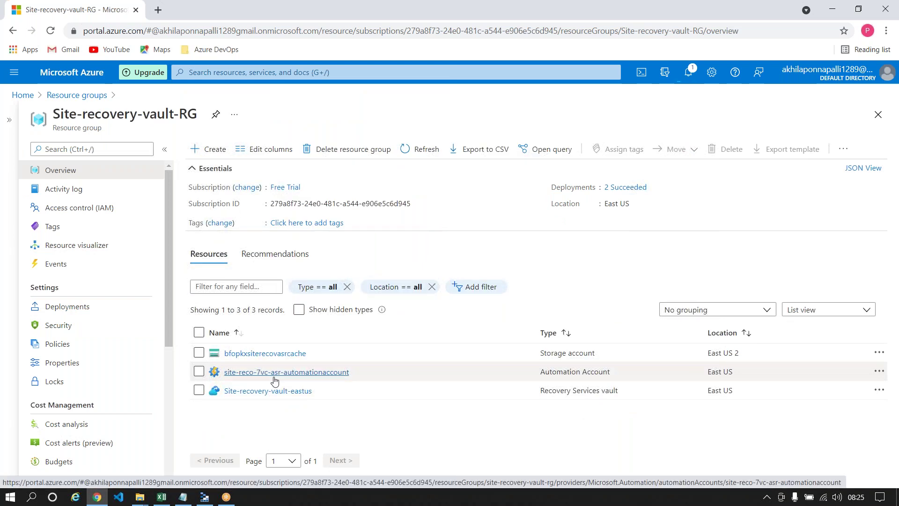
{"action": "left_click", "coordinate": [275, 375]}
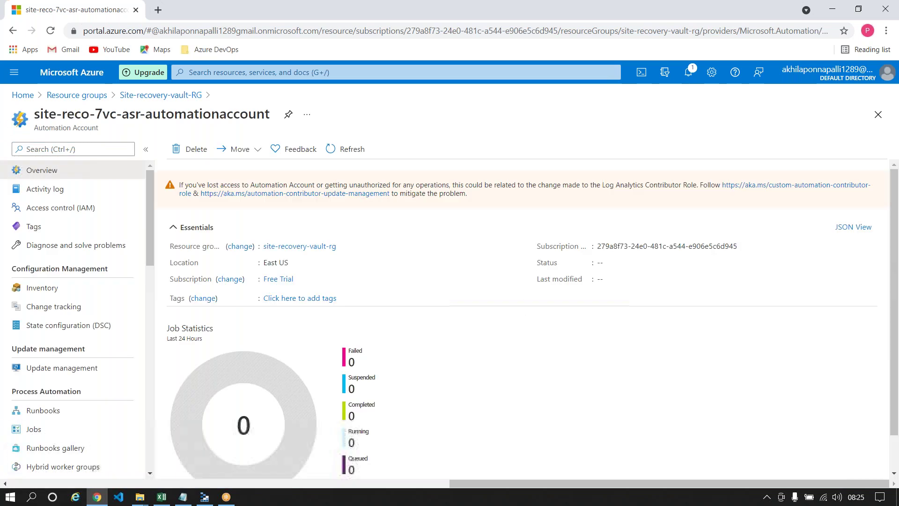
{"action": "left_click", "coordinate": [51, 437]}
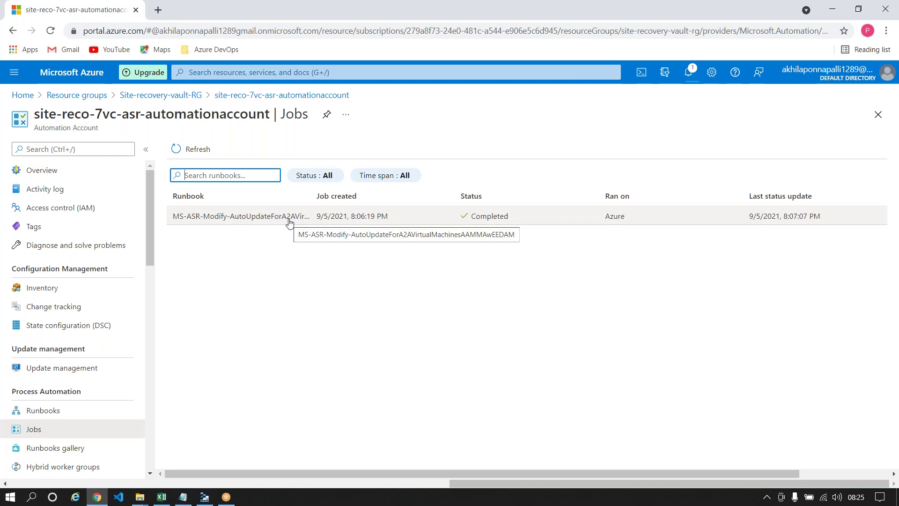
Leave the automation account and return to the vm-replication resource group
{"action": "left_click", "coordinate": [161, 96]}
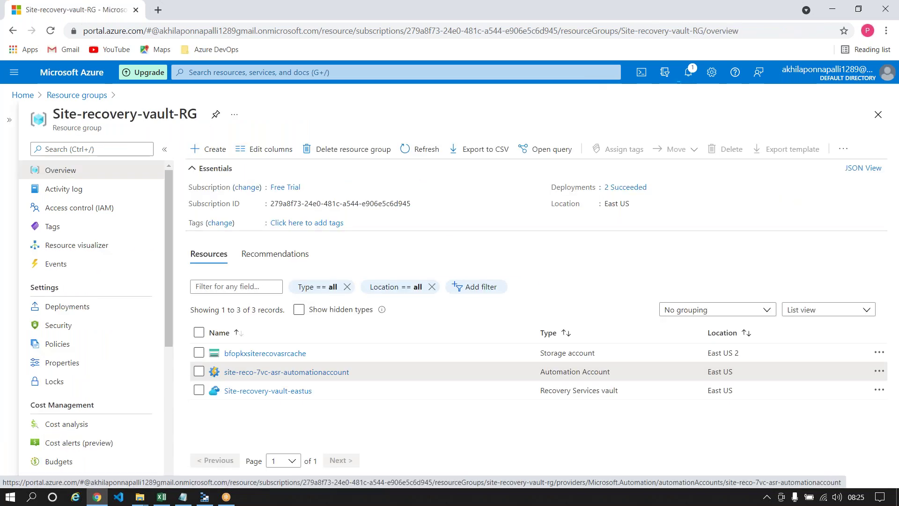
{"action": "left_click", "coordinate": [101, 95]}
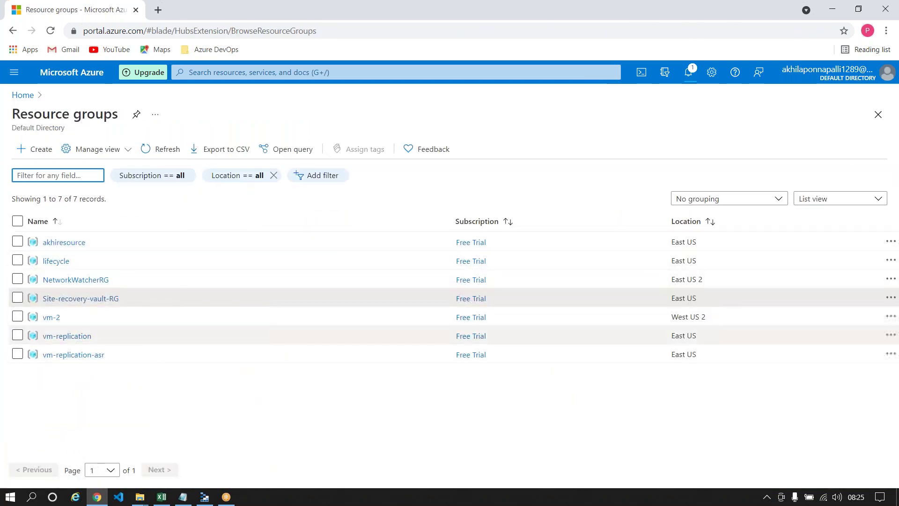
{"action": "left_click", "coordinate": [70, 336]}
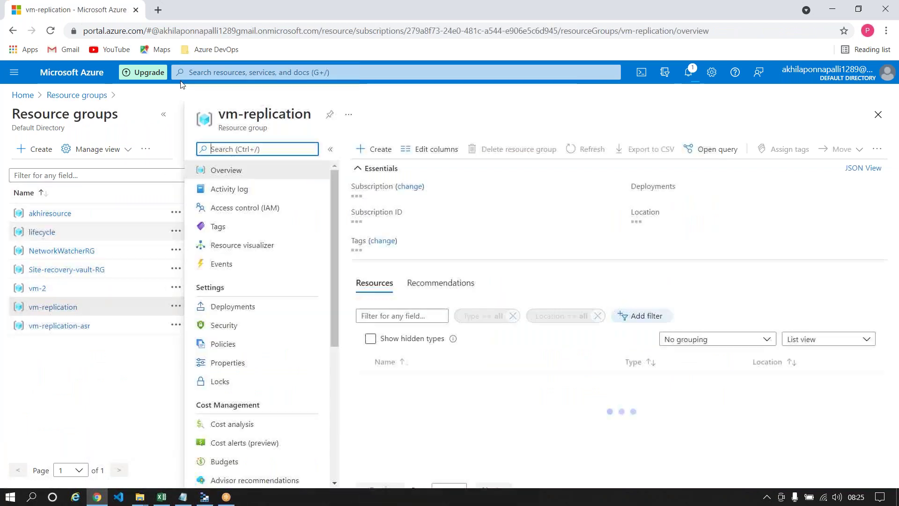
{"action": "left_click", "coordinate": [93, 149]}
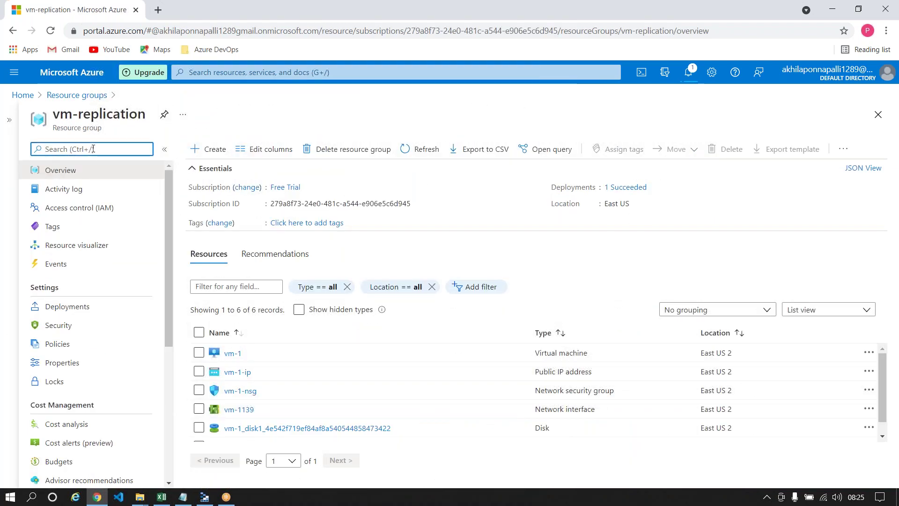
{"action": "type", "text": "dias"}
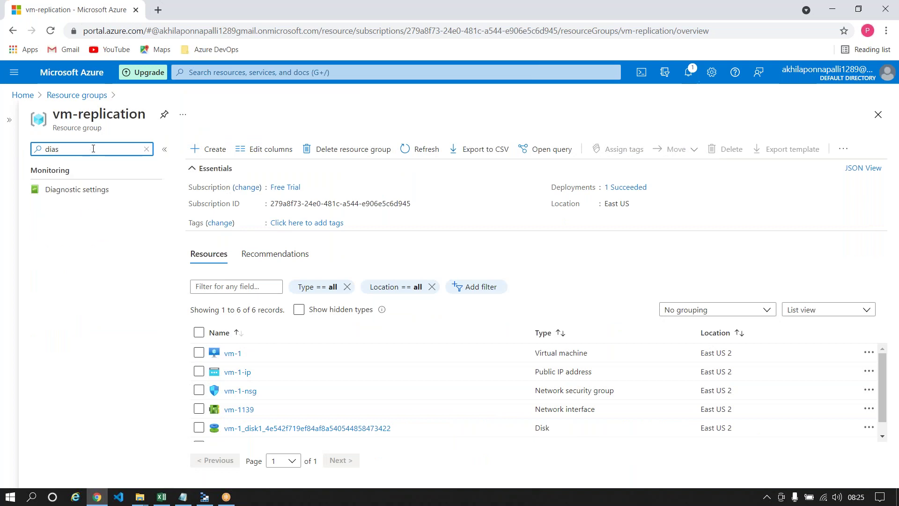
{"action": "key", "text": "BackSpace"}
{"action": "key", "text": "BackSpace"}
{"action": "key", "text": "BackSpace"}
{"action": "key", "text": "BackSpace"}
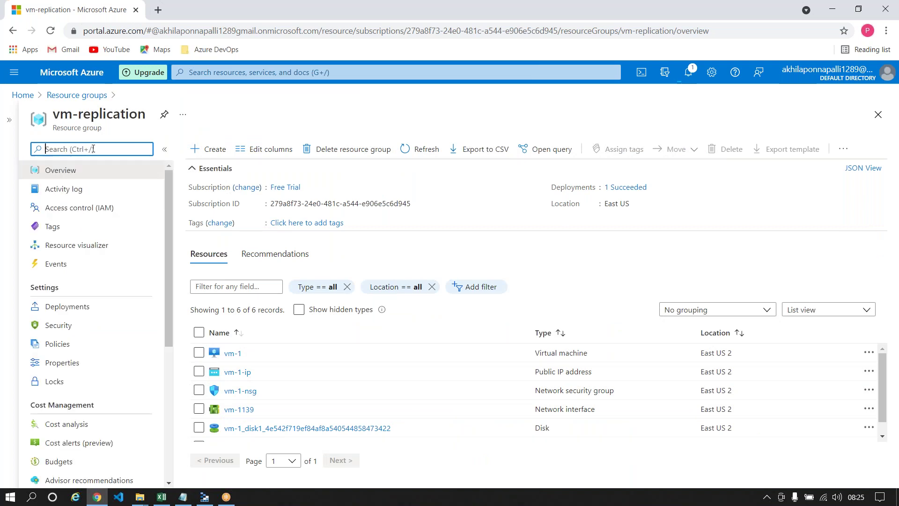
Open vm-1, filter its settings for "dis" and open the Disaster recovery page
{"action": "left_click", "coordinate": [231, 352]}
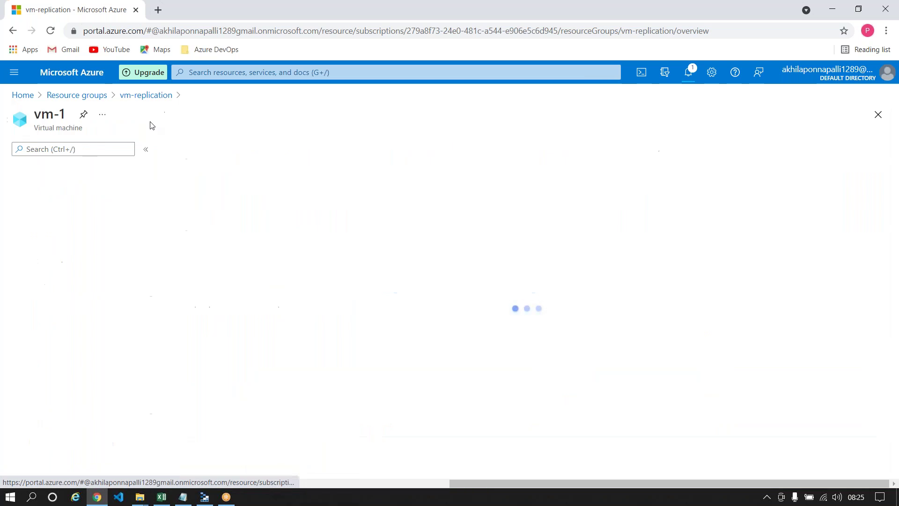
{"action": "left_click", "coordinate": [99, 149]}
{"action": "type", "text": "disc"}
{"action": "key", "text": "BackSpace"}
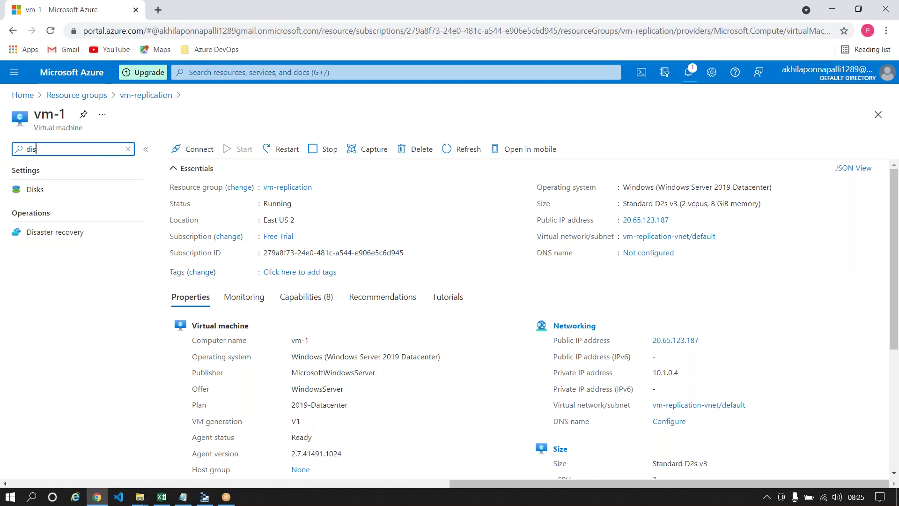
{"action": "left_click", "coordinate": [82, 232]}
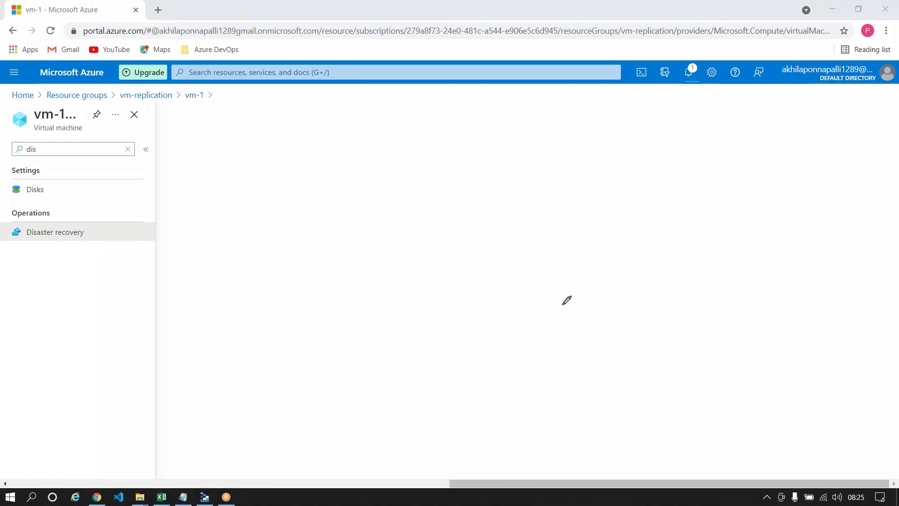
Circle the RPO label and its value with arrows, sketch a circled VM on the page, and clear the annotations
{"action": "mouse_move", "coordinate": [217, 263]}
{"action": "left_mouse_down"}
{"action": "mouse_move", "coordinate": [167, 251]}
{"action": "mouse_move", "coordinate": [253, 240]}
{"action": "mouse_move", "coordinate": [280, 260]}
{"action": "mouse_move", "coordinate": [370, 255]}
{"action": "mouse_move", "coordinate": [386, 236]}
{"action": "mouse_move", "coordinate": [319, 221]}
{"action": "mouse_move", "coordinate": [275, 227]}
{"action": "left_mouse_up"}
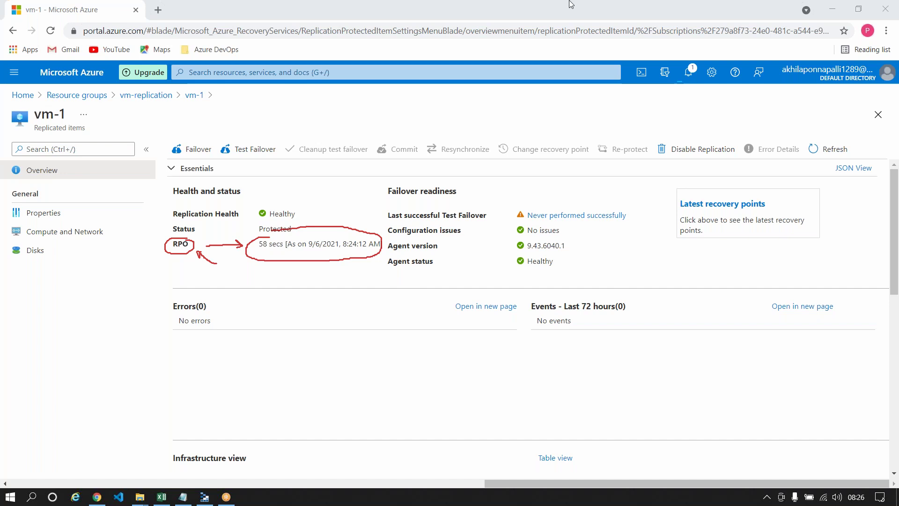
{"action": "left_click", "coordinate": [567, 81]}
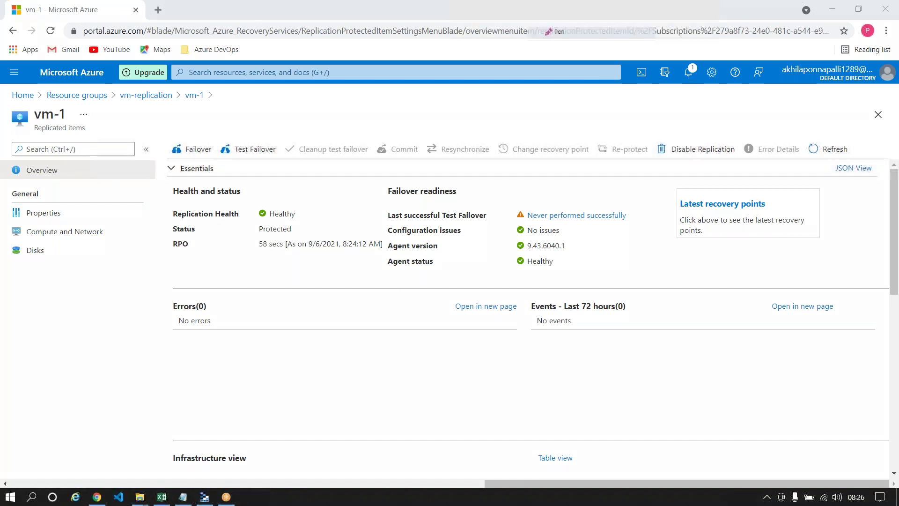
{"action": "mouse_move", "coordinate": [83, 298]}
{"action": "left_mouse_down"}
{"action": "mouse_move", "coordinate": [100, 320]}
{"action": "mouse_move", "coordinate": [117, 295]}
{"action": "mouse_move", "coordinate": [121, 305]}
{"action": "mouse_move", "coordinate": [72, 320]}
{"action": "mouse_move", "coordinate": [118, 338]}
{"action": "mouse_move", "coordinate": [112, 276]}
{"action": "mouse_move", "coordinate": [105, 279]}
{"action": "left_mouse_up"}
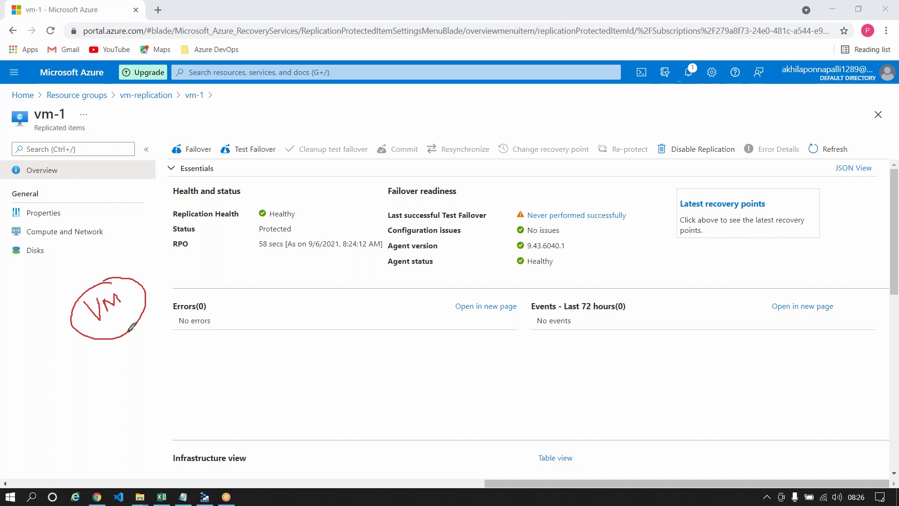
{"action": "left_click_drag", "start_coordinate": [130, 337], "coordinate": [136, 360]}
{"action": "mouse_move", "coordinate": [134, 365]}
{"action": "left_mouse_down"}
{"action": "mouse_move", "coordinate": [141, 389]}
{"action": "mouse_move", "coordinate": [157, 359]}
{"action": "mouse_move", "coordinate": [139, 360]}
{"action": "left_mouse_up"}
{"action": "key", "text": "Escape"}
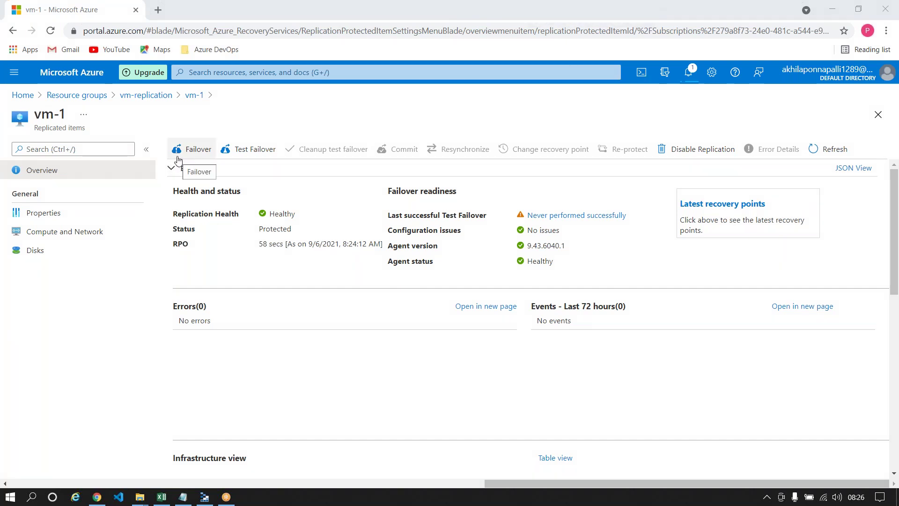
Start configuring a test failover for vm-1 and choose Latest (lowest RPO) as the recovery point
{"action": "left_click", "coordinate": [256, 149]}
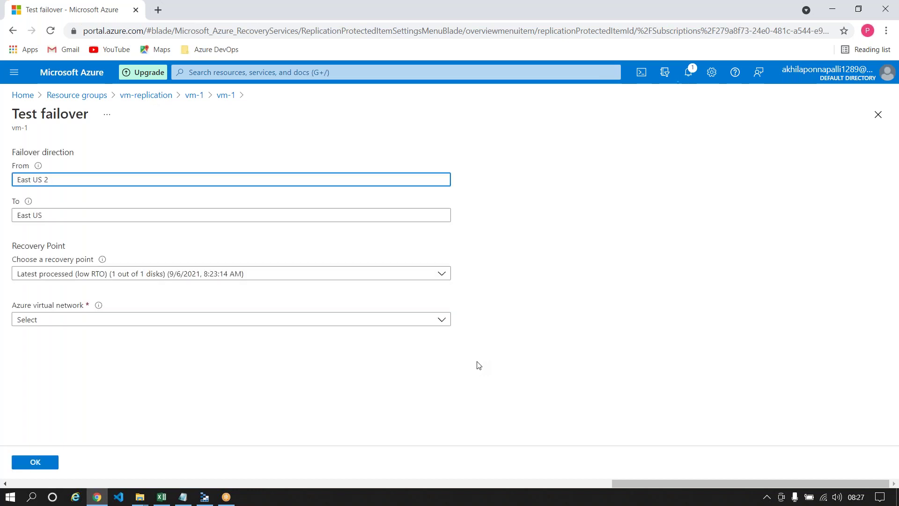
{"action": "left_click", "coordinate": [155, 275]}
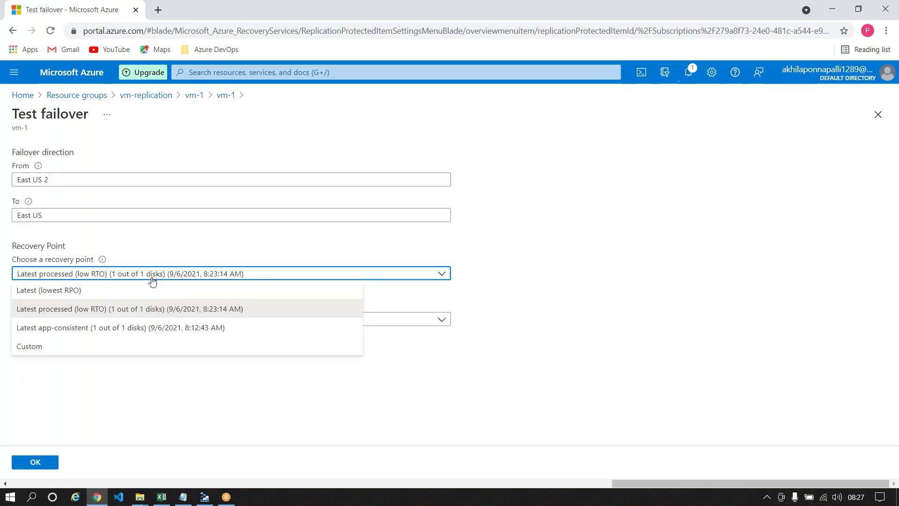
{"action": "left_click", "coordinate": [59, 292]}
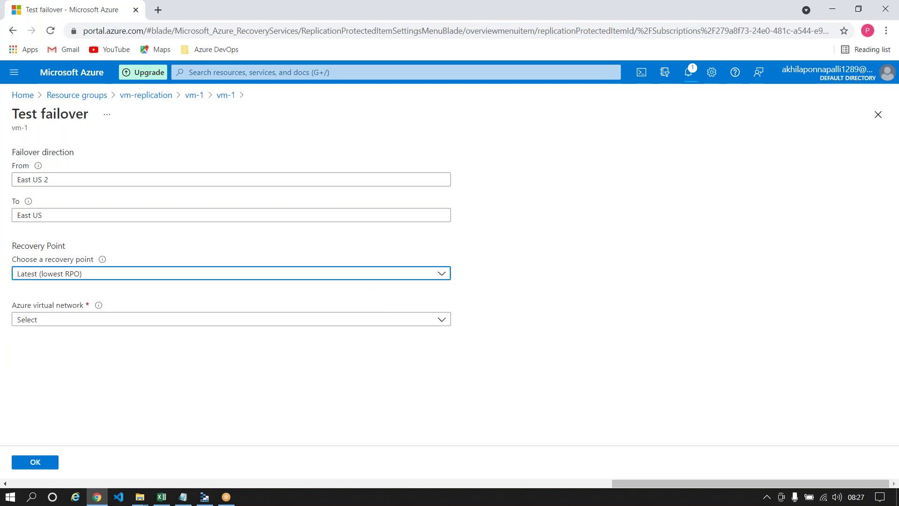
Keep Latest (lowest RPO) as the recovery point and choose vm-replication-vnet-asr as the test failover's Azure virtual network
{"action": "left_click", "coordinate": [82, 273]}
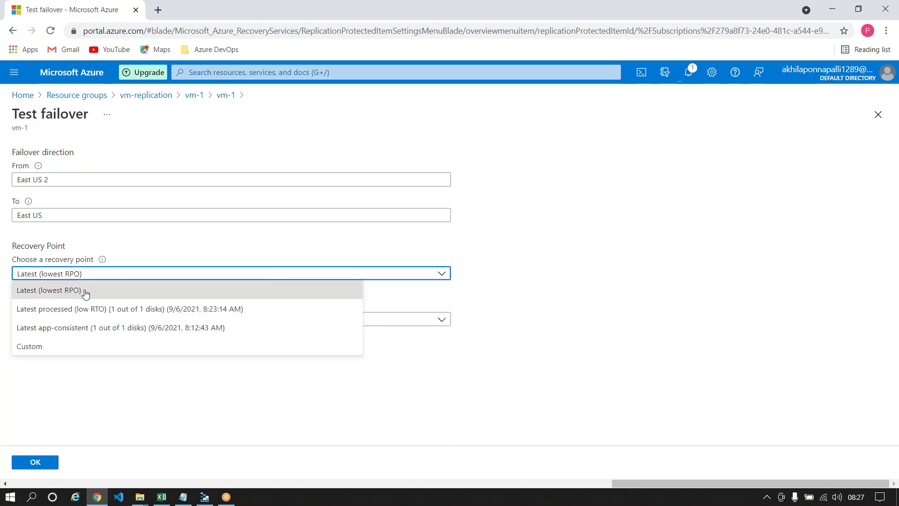
{"action": "left_click", "coordinate": [85, 293]}
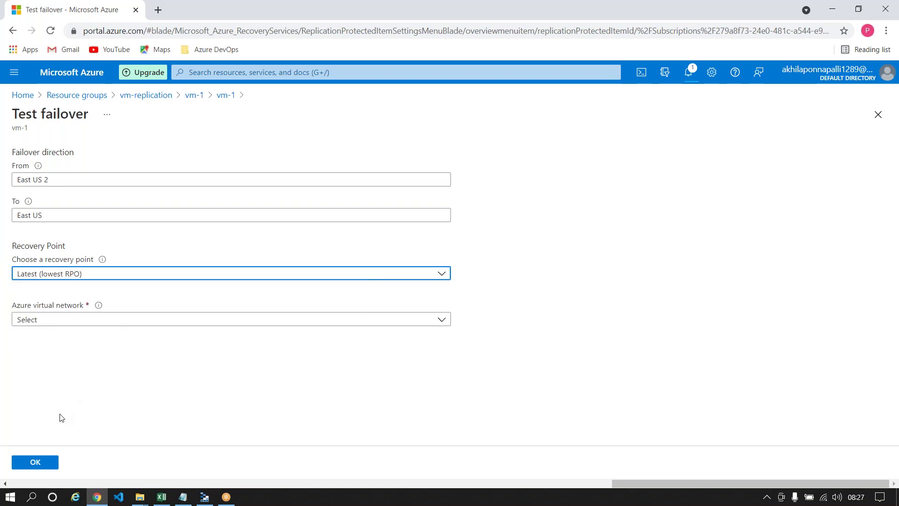
{"action": "left_click", "coordinate": [94, 323]}
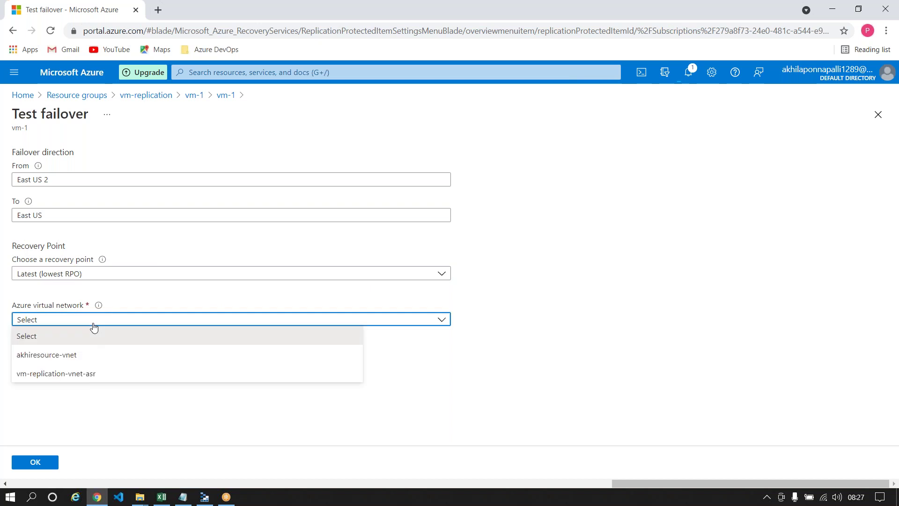
{"action": "left_click", "coordinate": [59, 374]}
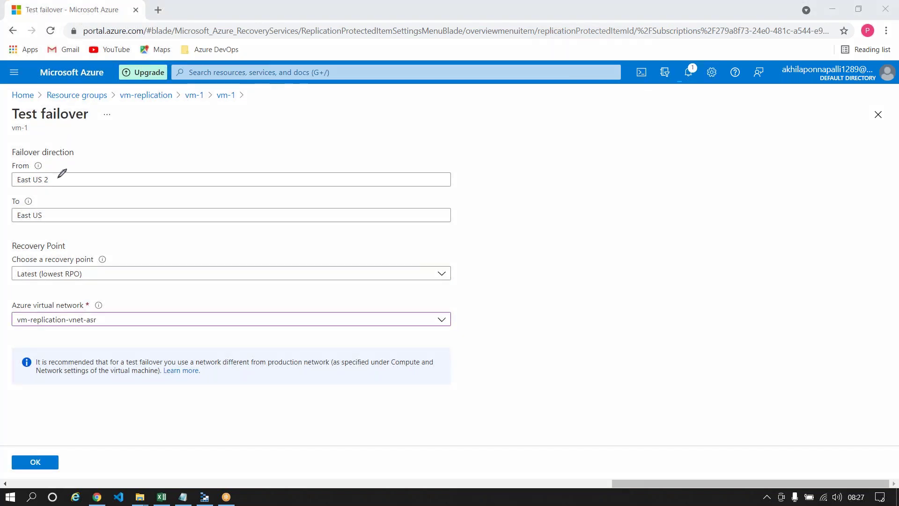
Link East US 2 and East US with a drawn double arrow, clear it, and start the test failover of vm-1
{"action": "mouse_move", "coordinate": [57, 183]}
{"action": "left_mouse_down"}
{"action": "mouse_move", "coordinate": [67, 182]}
{"action": "mouse_move", "coordinate": [77, 206]}
{"action": "mouse_move", "coordinate": [53, 214]}
{"action": "mouse_move", "coordinate": [55, 182]}
{"action": "mouse_move", "coordinate": [65, 179]}
{"action": "left_mouse_up"}
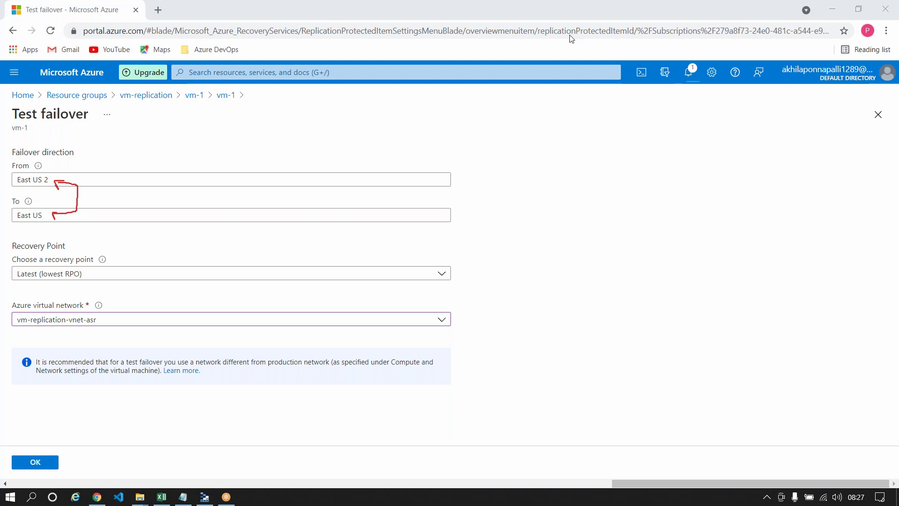
{"action": "left_click", "coordinate": [565, 85]}
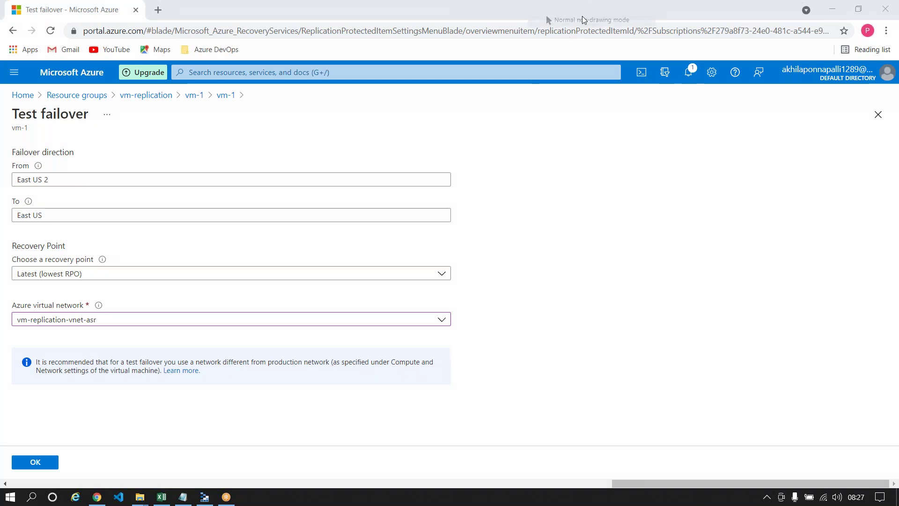
{"action": "left_click", "coordinate": [18, 466]}
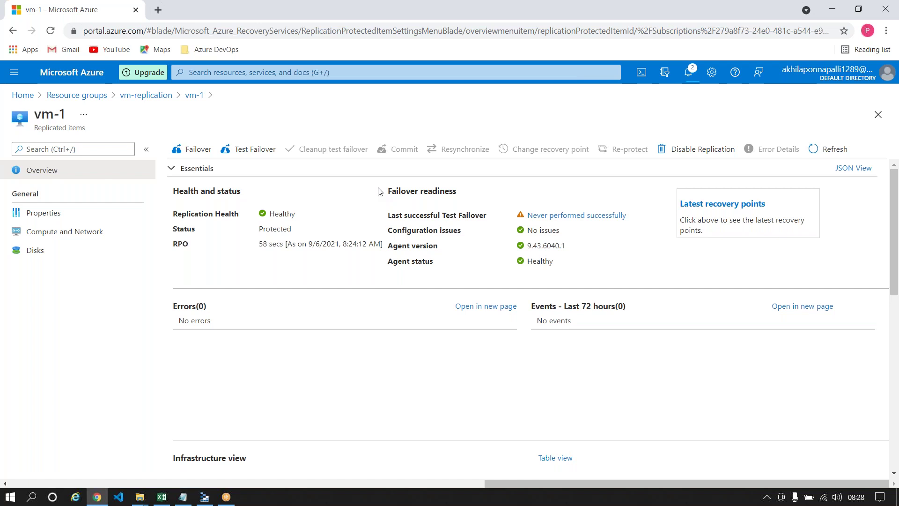
Check the progress of the vm-1 test failover in the notifications, and close them
{"action": "left_click", "coordinate": [688, 74]}
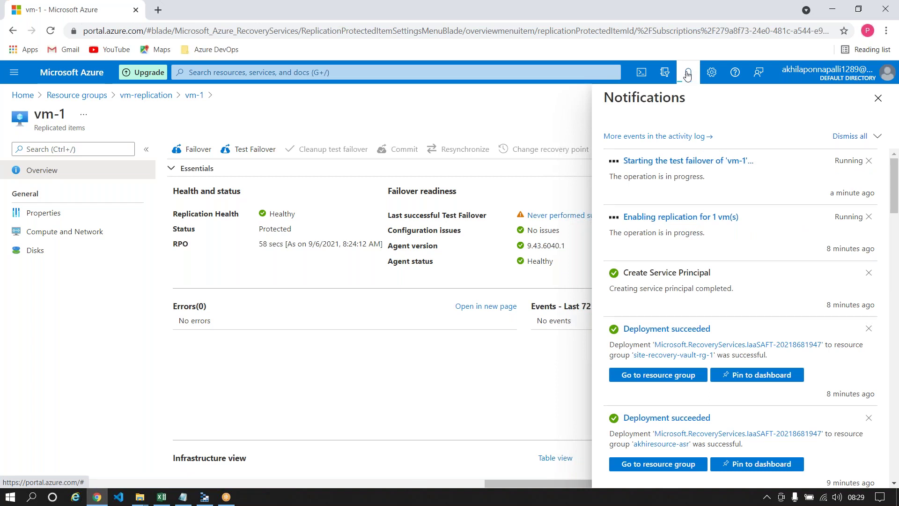
{"action": "left_click", "coordinate": [877, 99]}
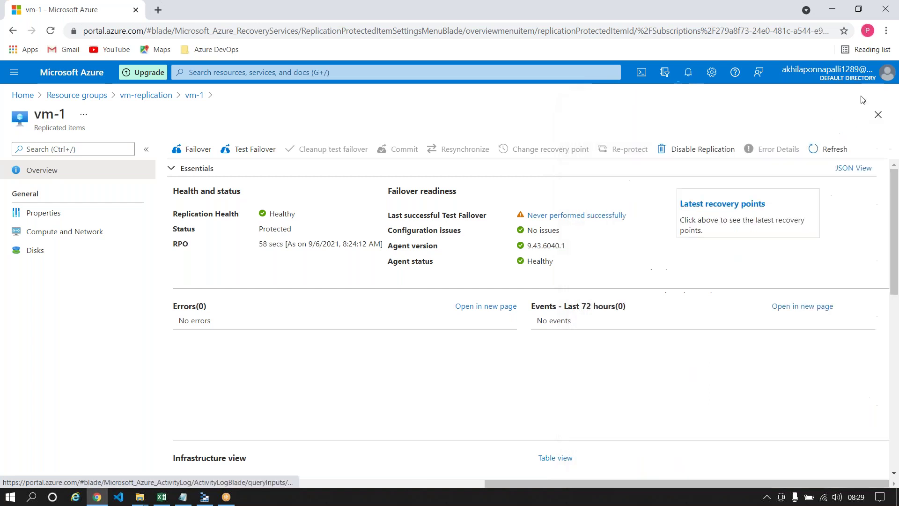
{"action": "left_click", "coordinate": [664, 12]}
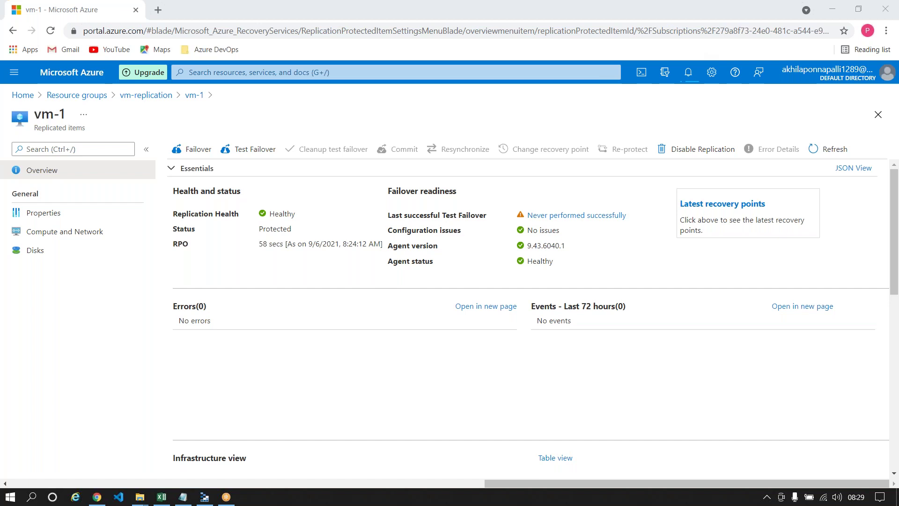
Open the vm-replication-asr resource group from the resource groups list and refresh its resources
{"action": "left_click", "coordinate": [146, 95]}
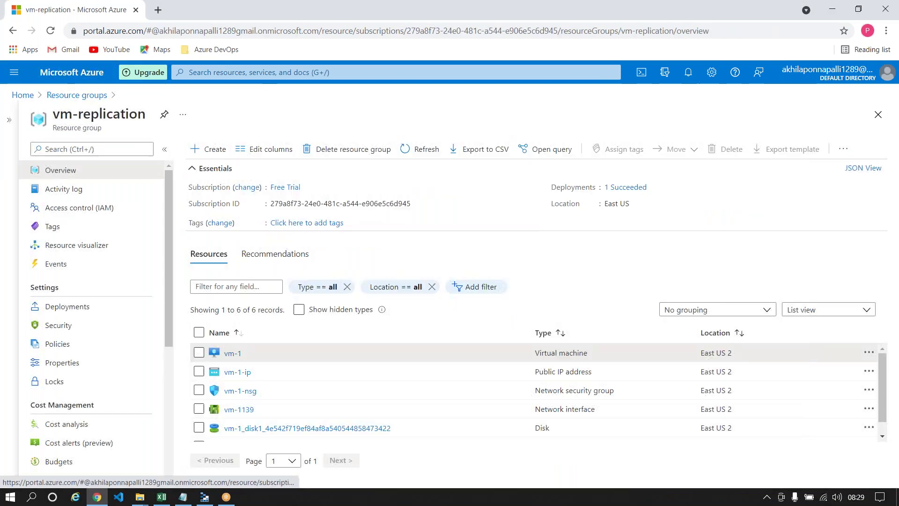
{"action": "left_click", "coordinate": [93, 96]}
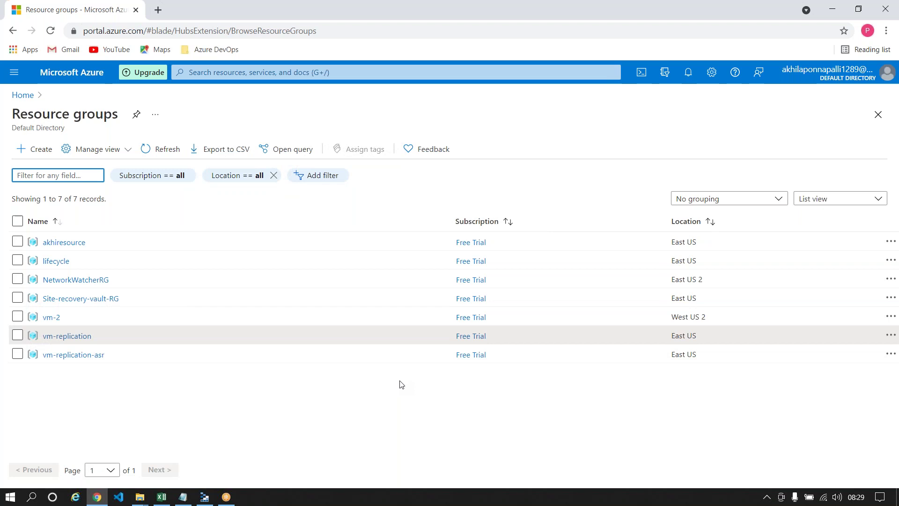
{"action": "left_click", "coordinate": [80, 354]}
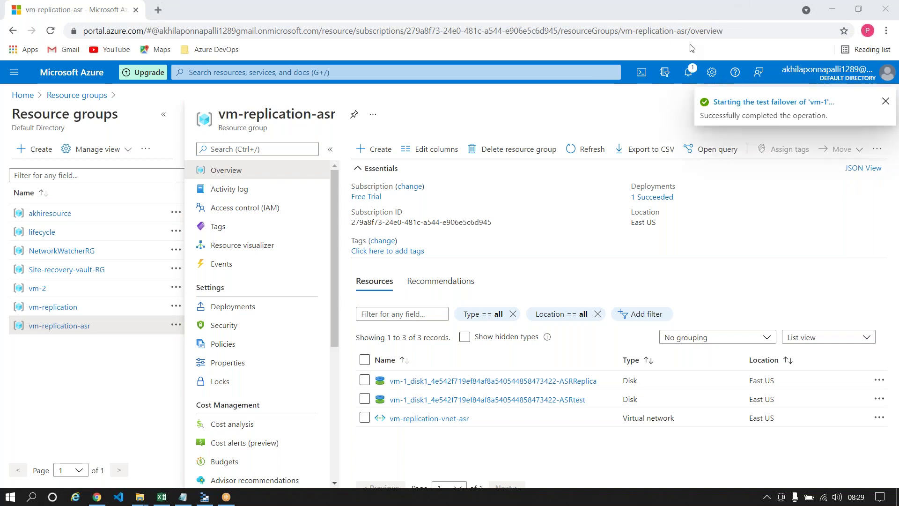
{"action": "left_click", "coordinate": [588, 149]}
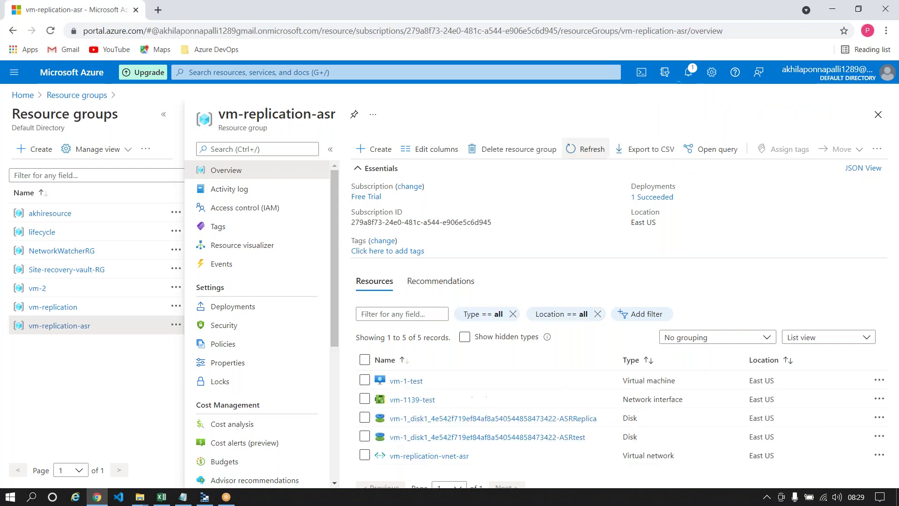
{"action": "left_click", "coordinate": [164, 114]}
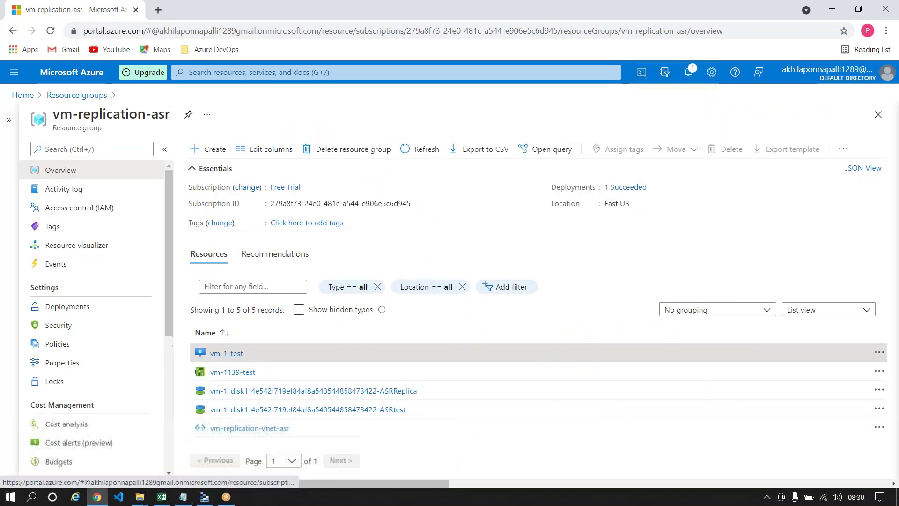
Open vm-1-test, draw an arrow to its public IP address, circle the VM name, and clear the annotations
{"action": "left_click", "coordinate": [227, 354]}
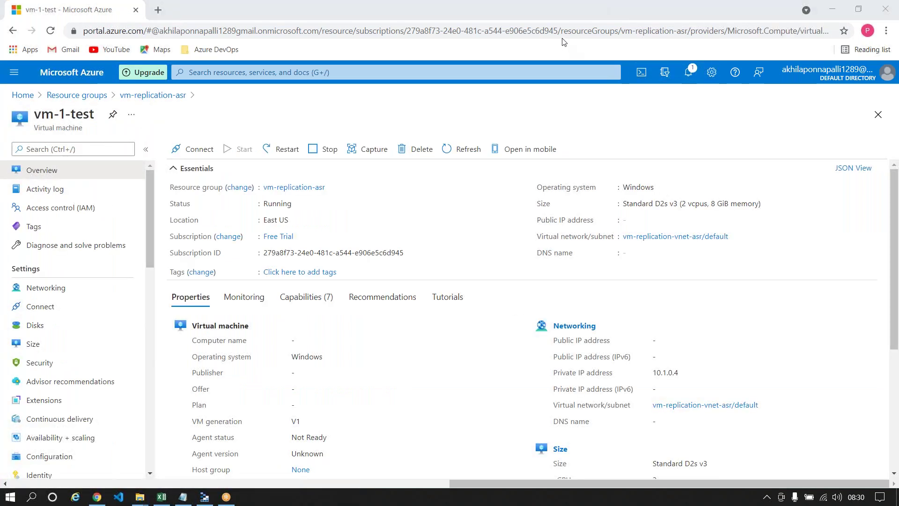
{"action": "mouse_move", "coordinate": [496, 243]}
{"action": "left_mouse_down"}
{"action": "mouse_move", "coordinate": [513, 230]}
{"action": "mouse_move", "coordinate": [610, 221]}
{"action": "mouse_move", "coordinate": [603, 228]}
{"action": "left_mouse_up"}
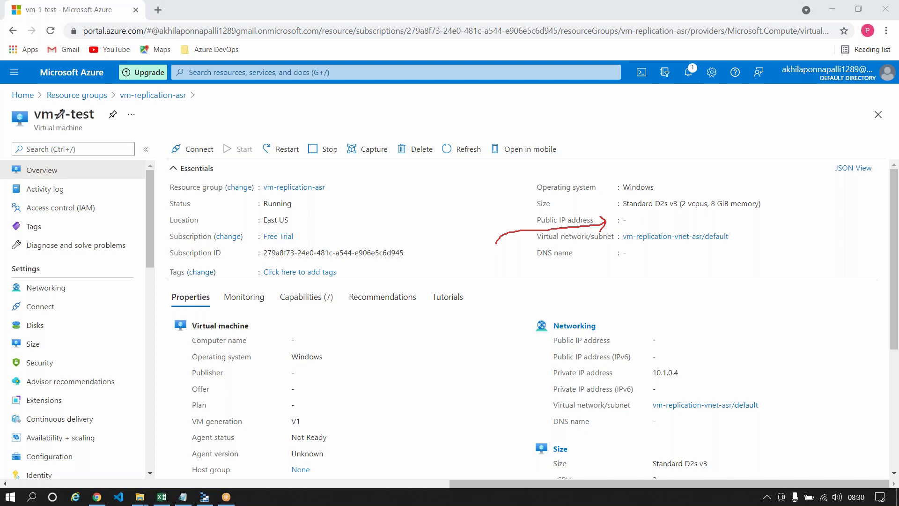
{"action": "mouse_move", "coordinate": [52, 100]}
{"action": "left_mouse_down"}
{"action": "mouse_move", "coordinate": [11, 102]}
{"action": "mouse_move", "coordinate": [16, 130]}
{"action": "mouse_move", "coordinate": [78, 129]}
{"action": "mouse_move", "coordinate": [116, 112]}
{"action": "mouse_move", "coordinate": [54, 100]}
{"action": "left_mouse_up"}
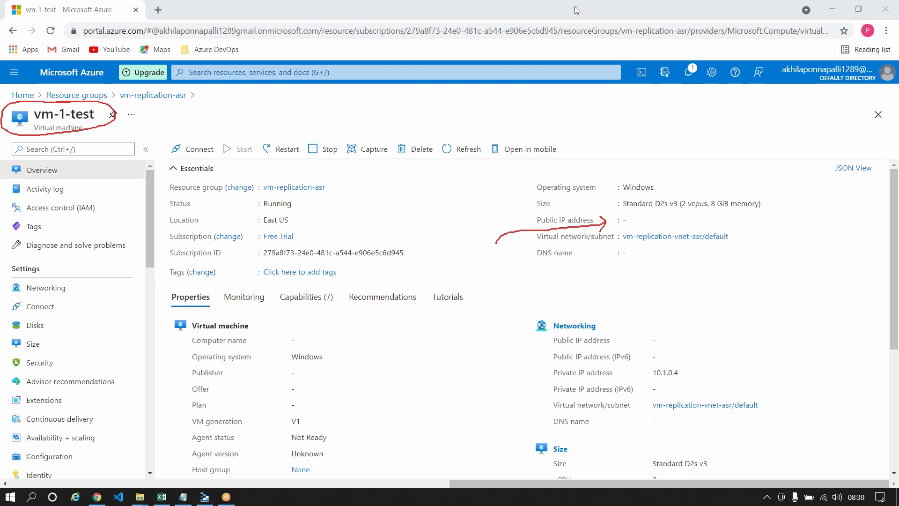
{"action": "left_click", "coordinate": [564, 85]}
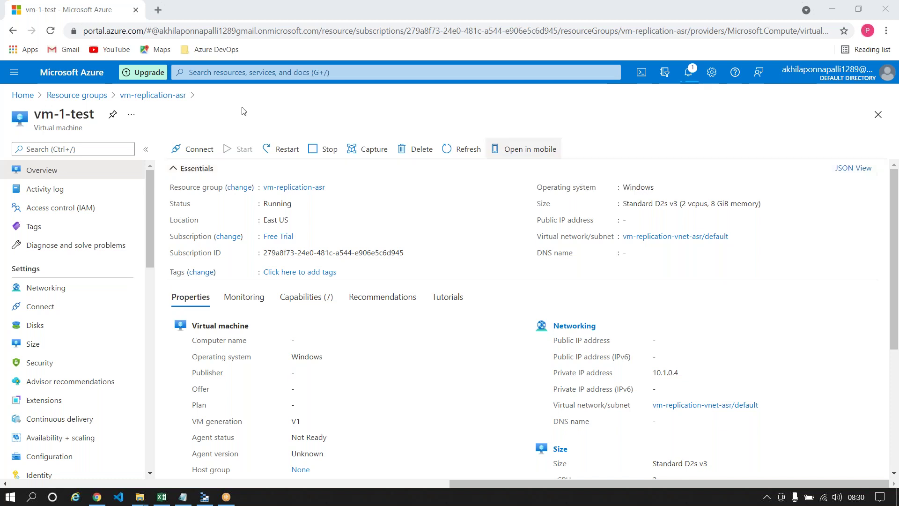
Return to vm-replication-asr, collapse Essentials, circle the resource locations, and tick the test VM, network interface and disks
{"action": "left_click", "coordinate": [153, 95]}
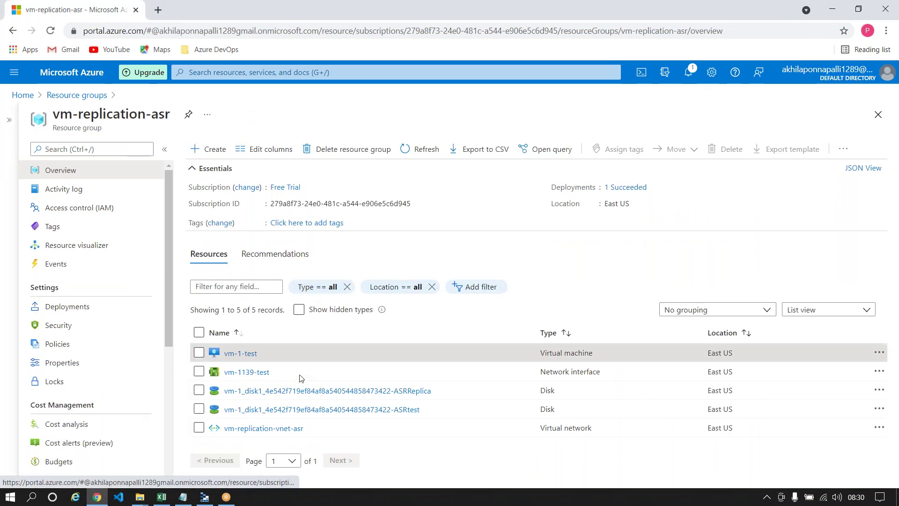
{"action": "left_click", "coordinate": [196, 168]}
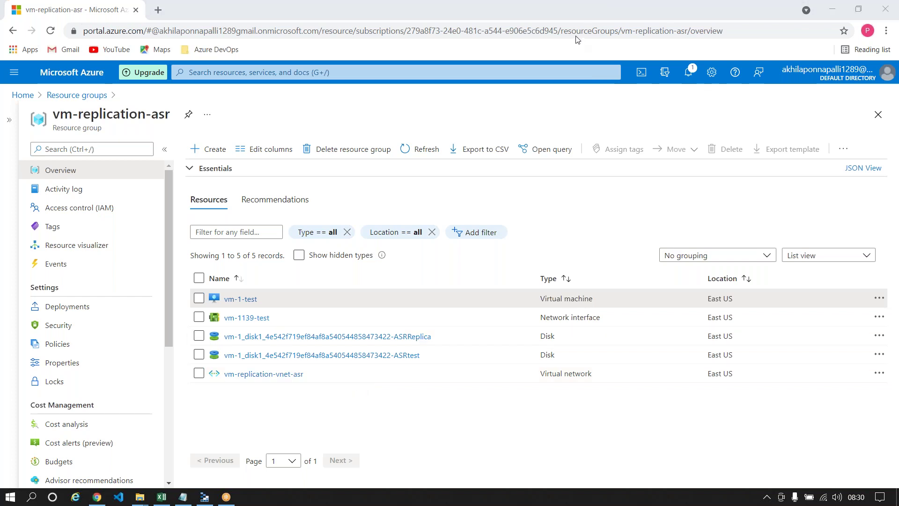
{"action": "left_click_drag", "start_coordinate": [700, 278], "coordinate": [685, 351]}
{"action": "mouse_move", "coordinate": [698, 454]}
{"action": "left_mouse_down"}
{"action": "mouse_move", "coordinate": [759, 393]}
{"action": "mouse_move", "coordinate": [742, 293]}
{"action": "mouse_move", "coordinate": [698, 283]}
{"action": "left_mouse_up"}
{"action": "left_click_drag", "start_coordinate": [279, 297], "coordinate": [306, 308]}
{"action": "mouse_move", "coordinate": [433, 338]}
{"action": "left_mouse_down"}
{"action": "mouse_move", "coordinate": [453, 323]}
{"action": "mouse_move", "coordinate": [434, 355]}
{"action": "mouse_move", "coordinate": [441, 349]}
{"action": "left_mouse_up"}
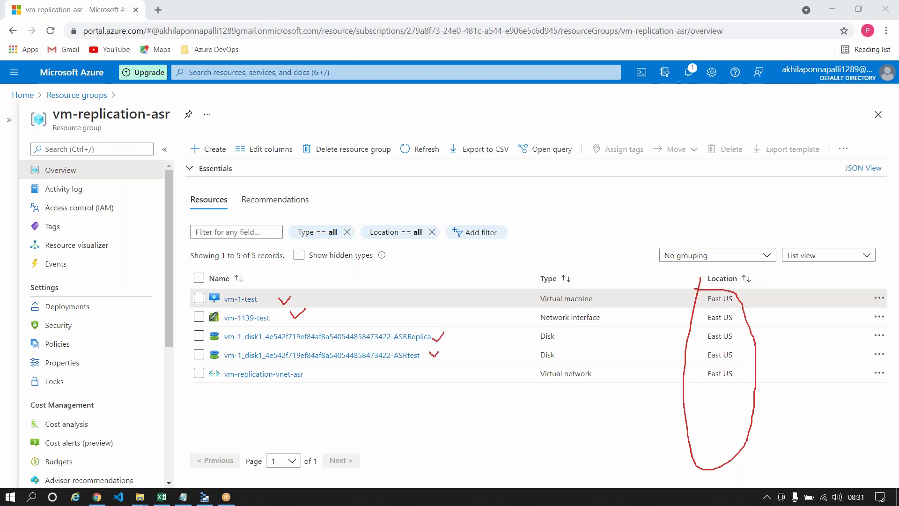
Circle vm-replication-vnet-asr and vm-1-test in the resource list, and clear all annotations
{"action": "mouse_move", "coordinate": [221, 358]}
{"action": "left_mouse_down"}
{"action": "mouse_move", "coordinate": [192, 363]}
{"action": "mouse_move", "coordinate": [201, 398]}
{"action": "mouse_move", "coordinate": [313, 384]}
{"action": "mouse_move", "coordinate": [184, 358]}
{"action": "left_mouse_up"}
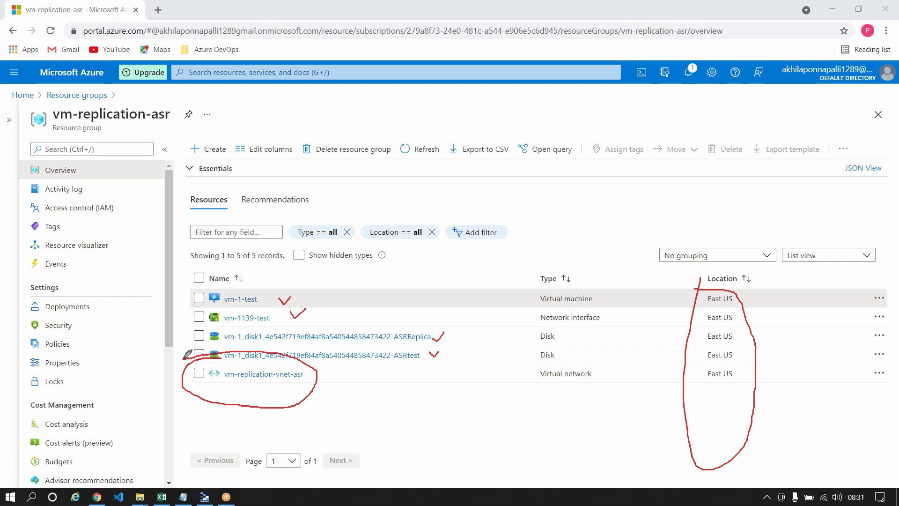
{"action": "mouse_move", "coordinate": [216, 288]}
{"action": "left_mouse_down"}
{"action": "mouse_move", "coordinate": [202, 303]}
{"action": "mouse_move", "coordinate": [263, 284]}
{"action": "mouse_move", "coordinate": [182, 293]}
{"action": "left_mouse_up"}
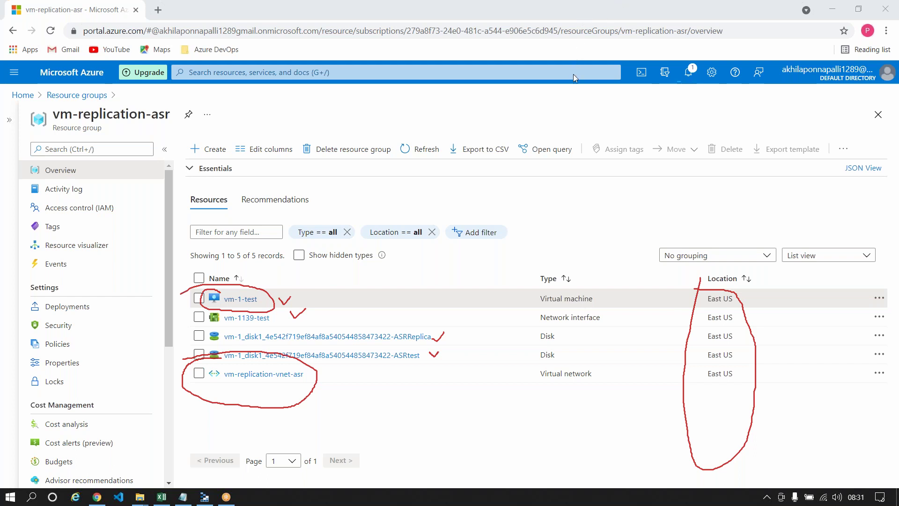
{"action": "key", "text": "Escape"}
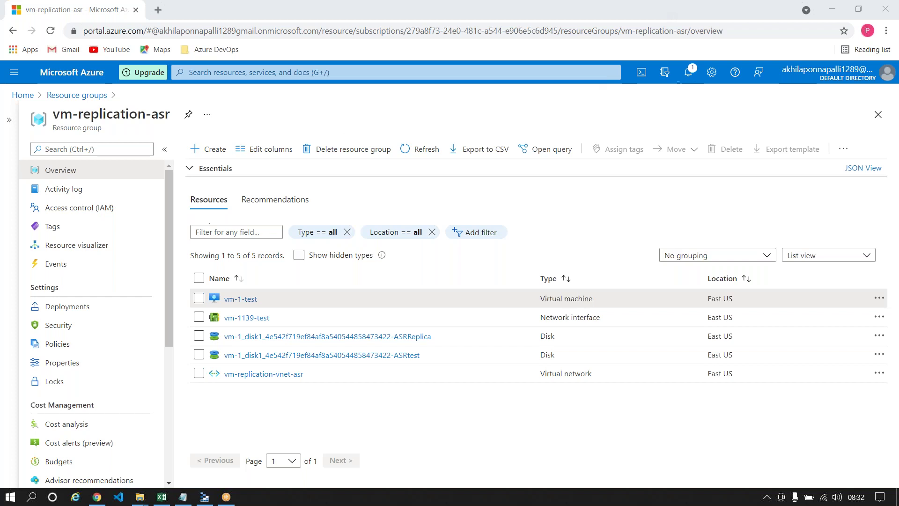
Open vm-1 in the vm-replication resource group, filter its settings for "disas" and open the Disaster recovery page
{"action": "left_click", "coordinate": [77, 95]}
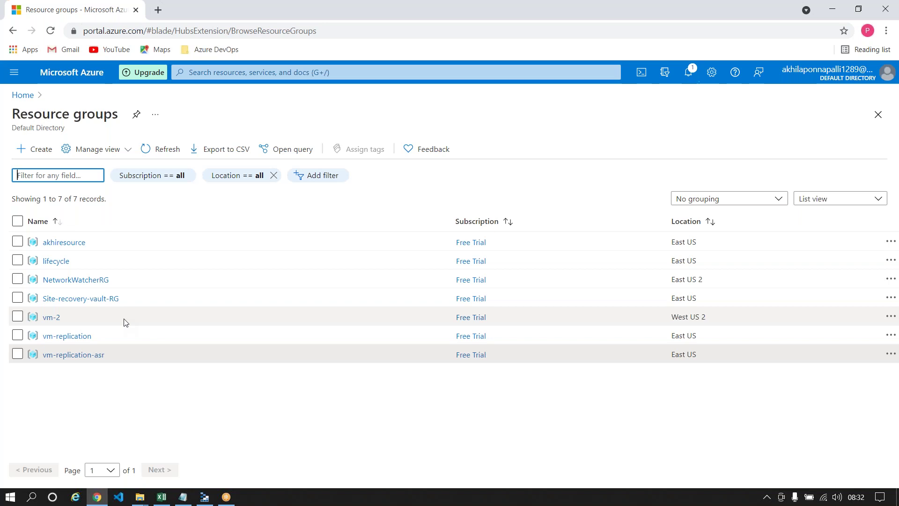
{"action": "left_click", "coordinate": [75, 335]}
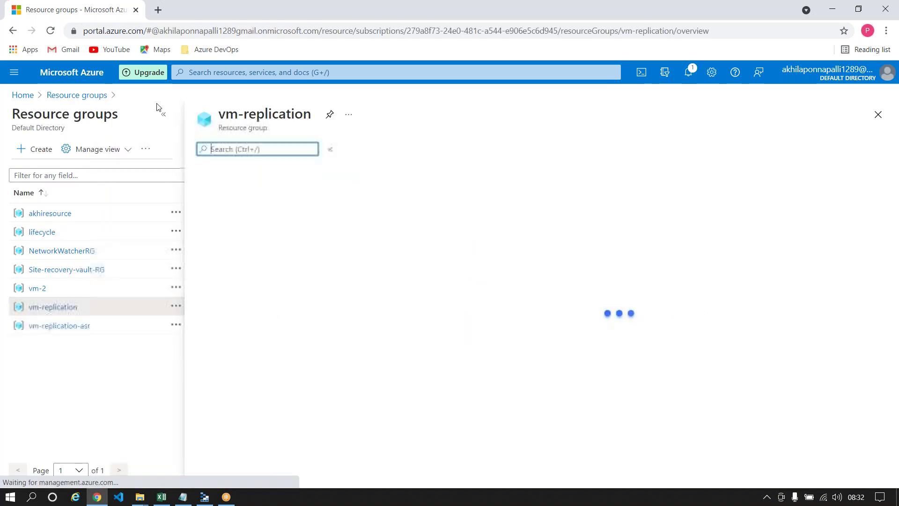
{"action": "left_click", "coordinate": [163, 115]}
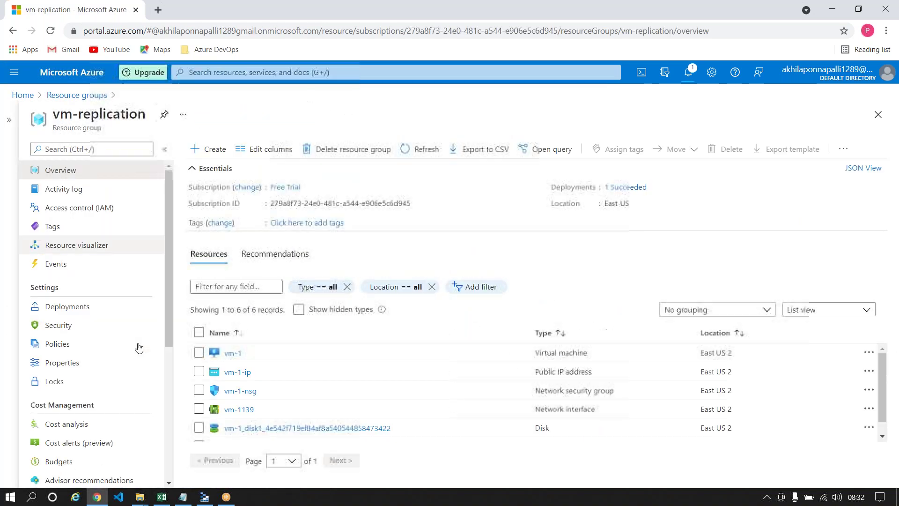
{"action": "left_click", "coordinate": [232, 353]}
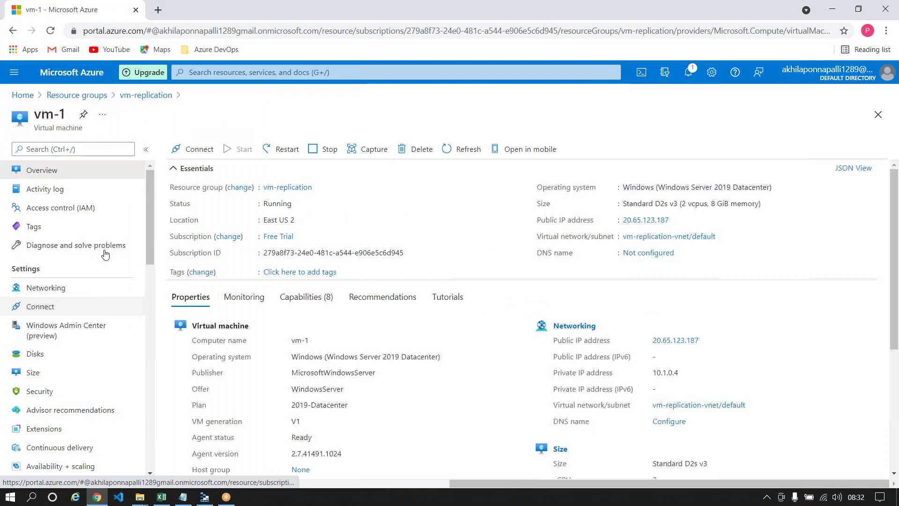
{"action": "left_click", "coordinate": [94, 150]}
{"action": "type", "text": "disas"}
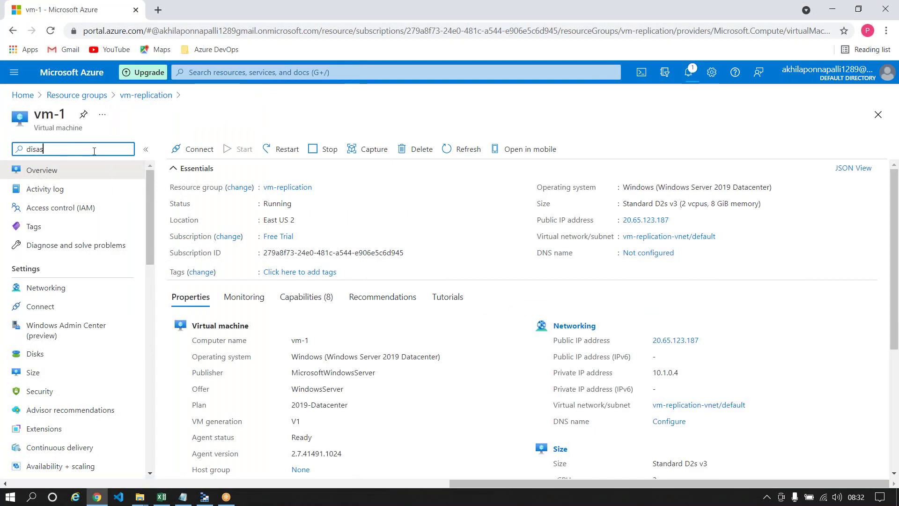
{"action": "left_click", "coordinate": [69, 231]}
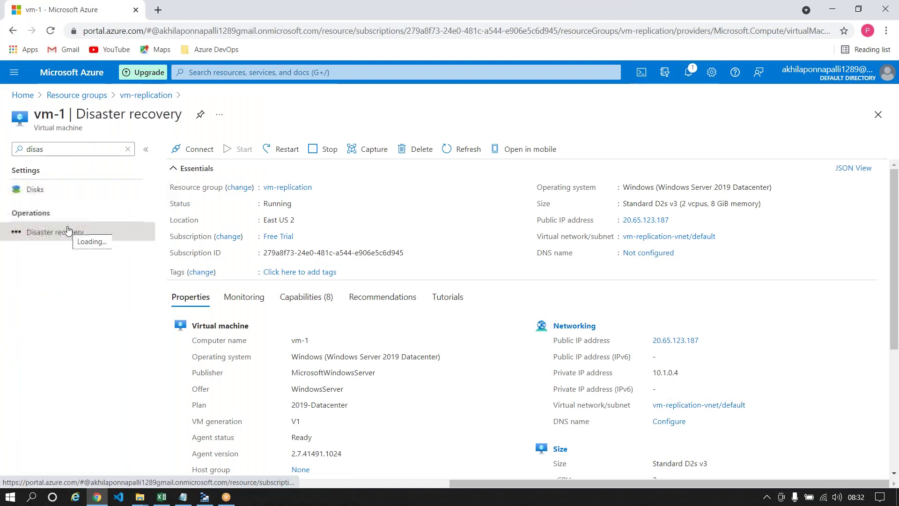
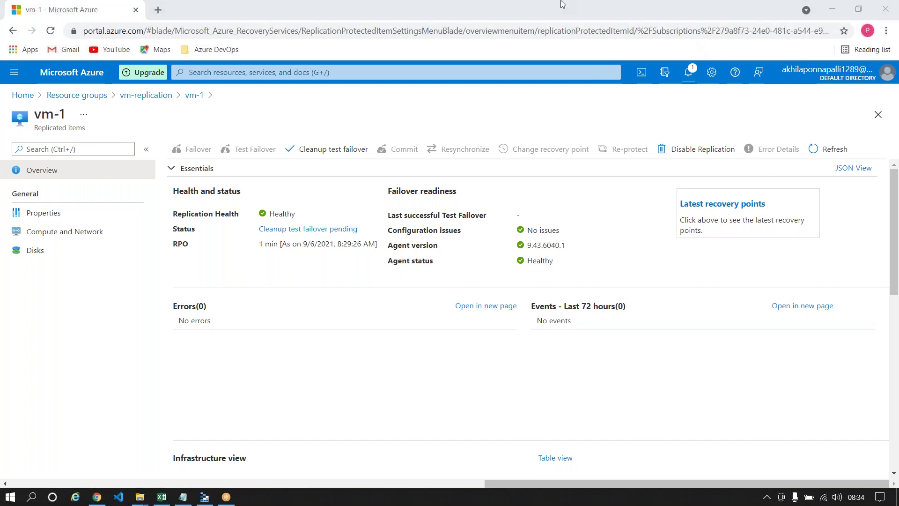
Return to the vm-replication resource group, collapse Essentials, and open the vm-1 virtual machine's overview
{"action": "left_click", "coordinate": [150, 95]}
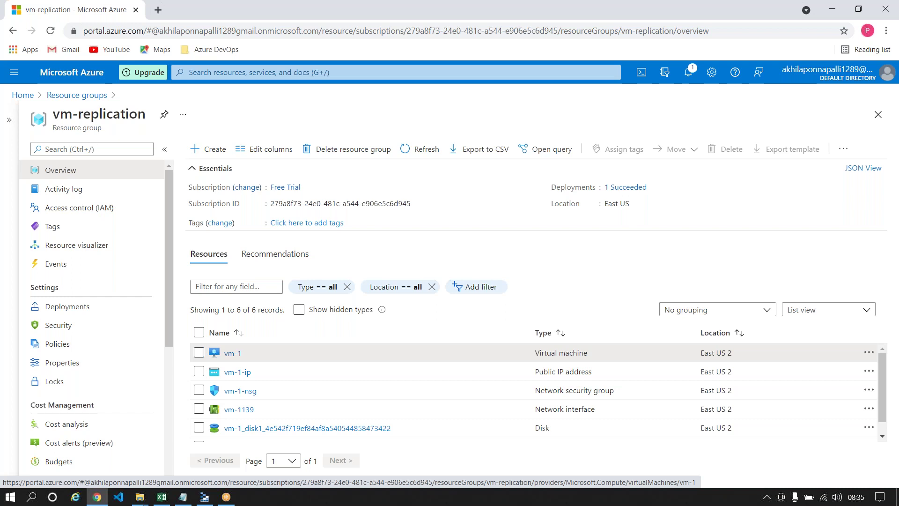
{"action": "left_click", "coordinate": [192, 168]}
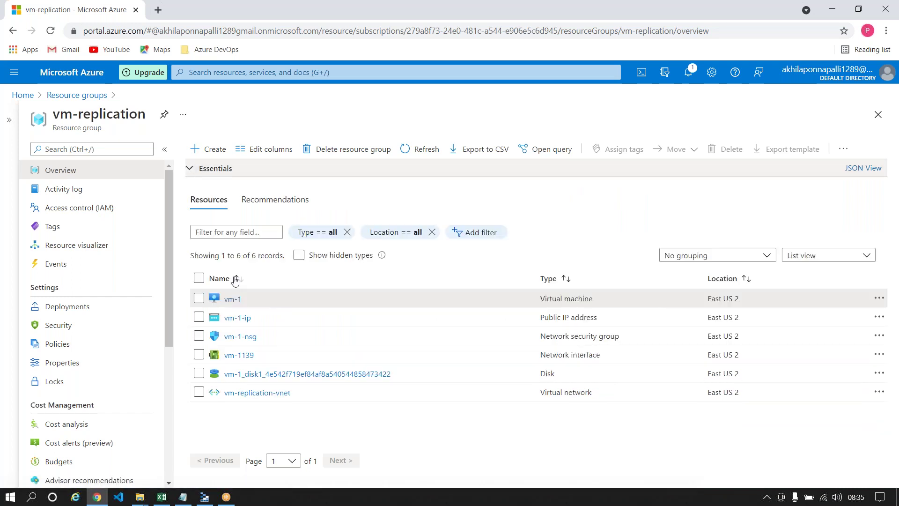
{"action": "left_click", "coordinate": [233, 299]}
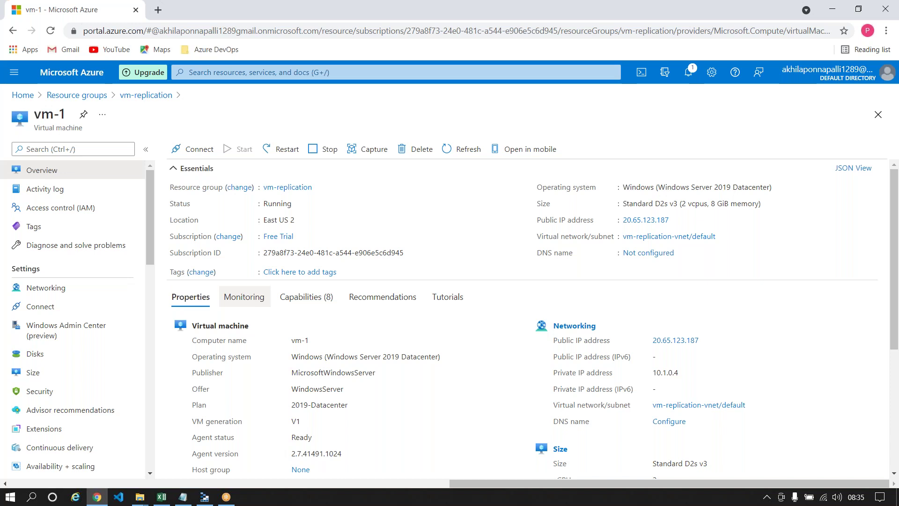
Sketch two VM boxes over vm-1's overview, joined by a downward arrow and a two-way curved arrow, and number them 1 and 2
{"action": "left_click", "coordinate": [659, 17]}
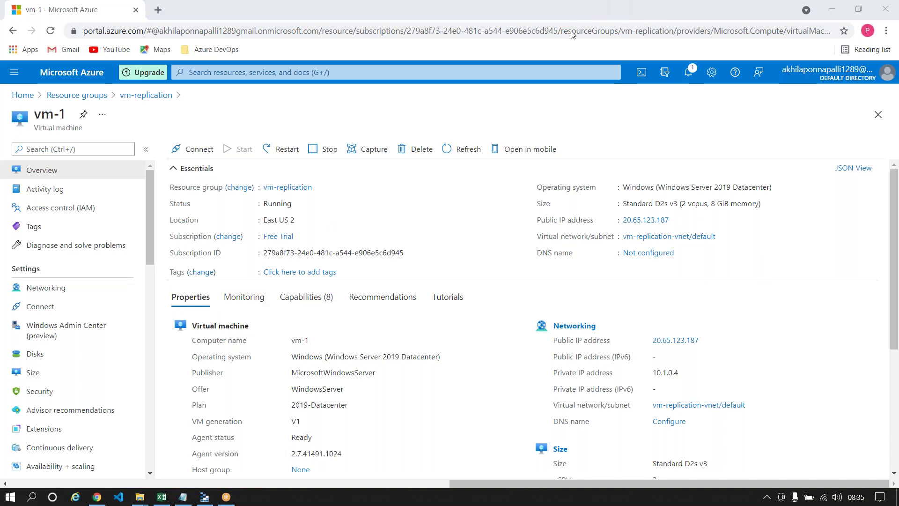
{"action": "mouse_move", "coordinate": [435, 100]}
{"action": "left_mouse_down"}
{"action": "mouse_move", "coordinate": [497, 113]}
{"action": "mouse_move", "coordinate": [485, 81]}
{"action": "mouse_move", "coordinate": [435, 98]}
{"action": "mouse_move", "coordinate": [494, 102]}
{"action": "mouse_move", "coordinate": [534, 113]}
{"action": "mouse_move", "coordinate": [529, 124]}
{"action": "mouse_move", "coordinate": [542, 119]}
{"action": "left_mouse_up"}
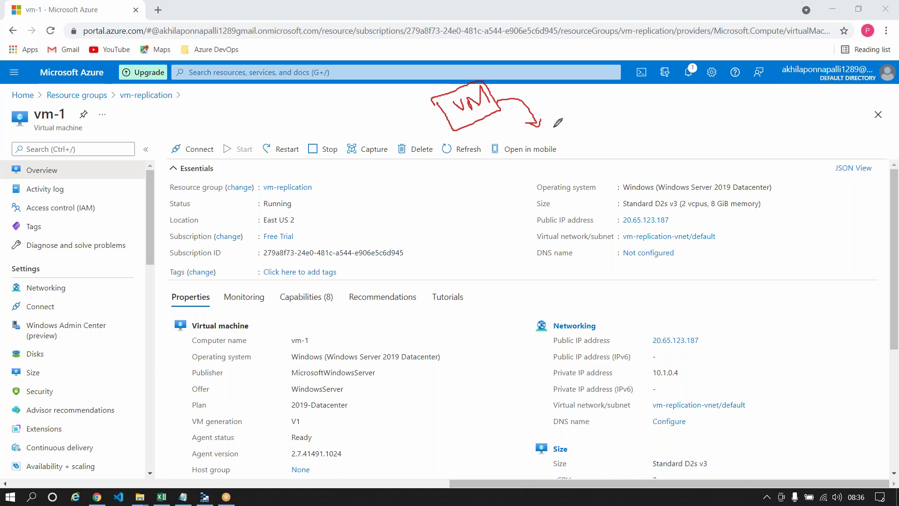
{"action": "left_click_drag", "start_coordinate": [462, 130], "coordinate": [470, 192]}
{"action": "mouse_move", "coordinate": [452, 233]}
{"action": "left_mouse_down"}
{"action": "mouse_move", "coordinate": [492, 251]}
{"action": "mouse_move", "coordinate": [496, 214]}
{"action": "mouse_move", "coordinate": [452, 232]}
{"action": "mouse_move", "coordinate": [482, 234]}
{"action": "mouse_move", "coordinate": [493, 232]}
{"action": "mouse_move", "coordinate": [423, 213]}
{"action": "mouse_move", "coordinate": [450, 98]}
{"action": "mouse_move", "coordinate": [444, 105]}
{"action": "left_mouse_up"}
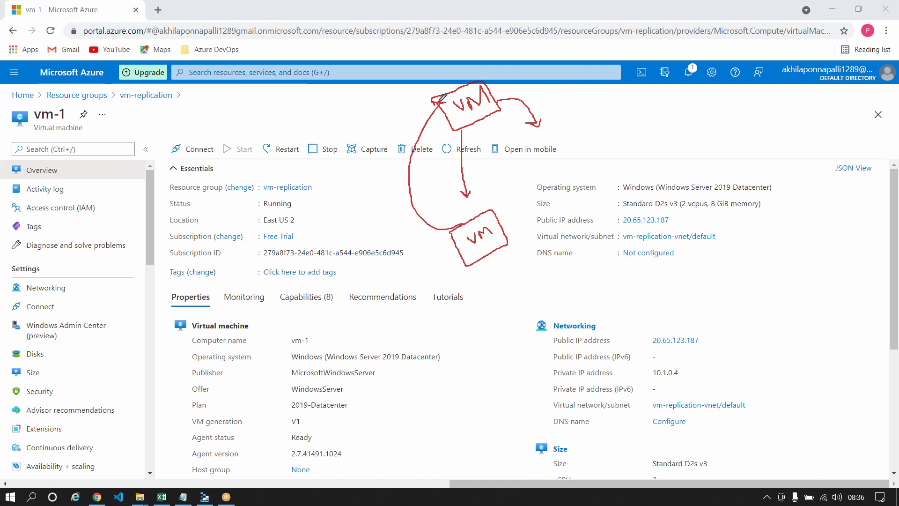
{"action": "left_click_drag", "start_coordinate": [450, 219], "coordinate": [455, 226]}
{"action": "left_click_drag", "start_coordinate": [488, 95], "coordinate": [520, 95]}
{"action": "mouse_move", "coordinate": [498, 224]}
{"action": "left_mouse_down"}
{"action": "mouse_move", "coordinate": [522, 210]}
{"action": "mouse_move", "coordinate": [519, 200]}
{"action": "mouse_move", "coordinate": [532, 200]}
{"action": "left_mouse_up"}
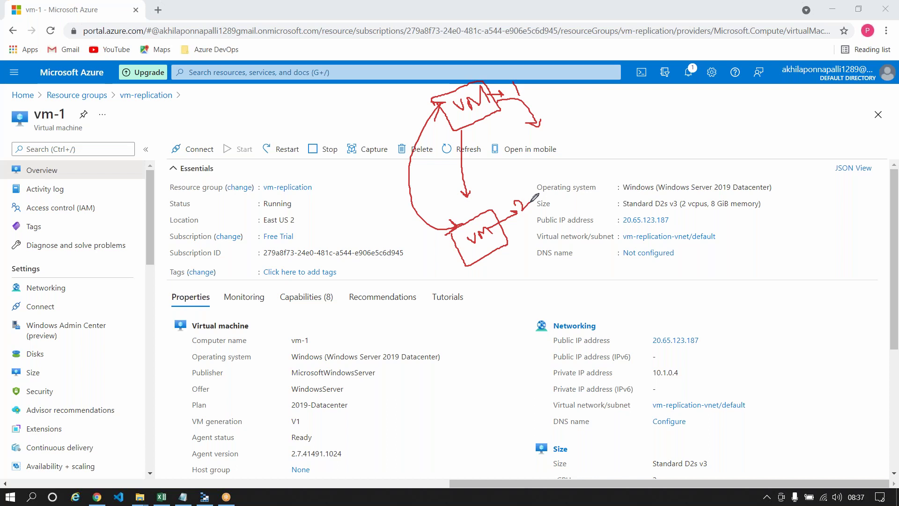
Draw an arrow from the lower VM box to the number 20 and a curved arrow from 20 back to the upper VM box
{"action": "mouse_move", "coordinate": [484, 253]}
{"action": "left_mouse_down"}
{"action": "mouse_move", "coordinate": [485, 306]}
{"action": "mouse_move", "coordinate": [490, 300]}
{"action": "left_mouse_up"}
{"action": "mouse_move", "coordinate": [471, 324]}
{"action": "left_mouse_down"}
{"action": "mouse_move", "coordinate": [478, 339]}
{"action": "mouse_move", "coordinate": [490, 322]}
{"action": "mouse_move", "coordinate": [483, 322]}
{"action": "left_mouse_up"}
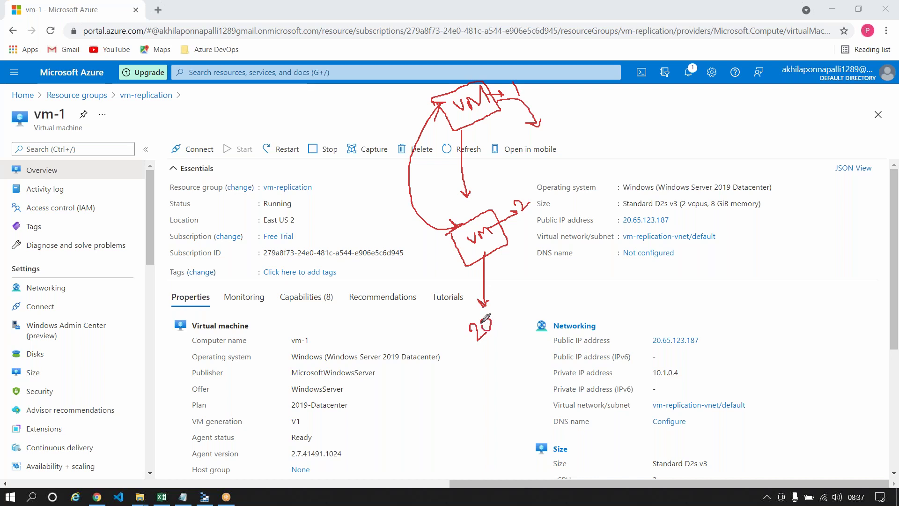
{"action": "mouse_move", "coordinate": [471, 321]}
{"action": "left_mouse_down"}
{"action": "mouse_move", "coordinate": [391, 187]}
{"action": "mouse_move", "coordinate": [434, 119]}
{"action": "left_mouse_up"}
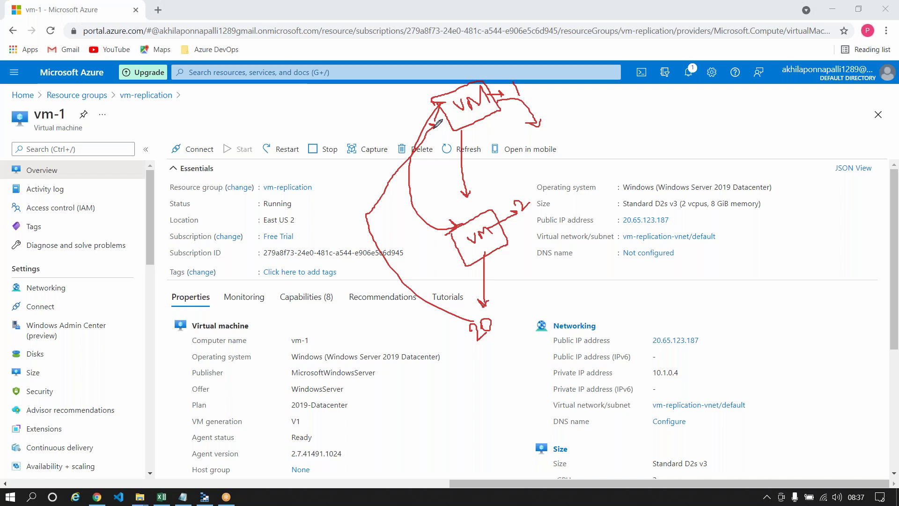
Draw an arrow from the upper VM box to the labels "VM-1" and "Baseline", and clear all annotations
{"action": "mouse_move", "coordinate": [434, 96]}
{"action": "left_mouse_down"}
{"action": "mouse_move", "coordinate": [385, 88]}
{"action": "mouse_move", "coordinate": [317, 98]}
{"action": "mouse_move", "coordinate": [347, 120]}
{"action": "mouse_move", "coordinate": [368, 113]}
{"action": "left_mouse_up"}
{"action": "left_click_drag", "start_coordinate": [301, 124], "coordinate": [274, 124]}
{"action": "left_click_drag", "start_coordinate": [282, 119], "coordinate": [281, 128]}
{"action": "mouse_move", "coordinate": [220, 99]}
{"action": "left_mouse_down"}
{"action": "mouse_move", "coordinate": [224, 119]}
{"action": "mouse_move", "coordinate": [231, 105]}
{"action": "mouse_move", "coordinate": [227, 118]}
{"action": "mouse_move", "coordinate": [323, 76]}
{"action": "left_mouse_up"}
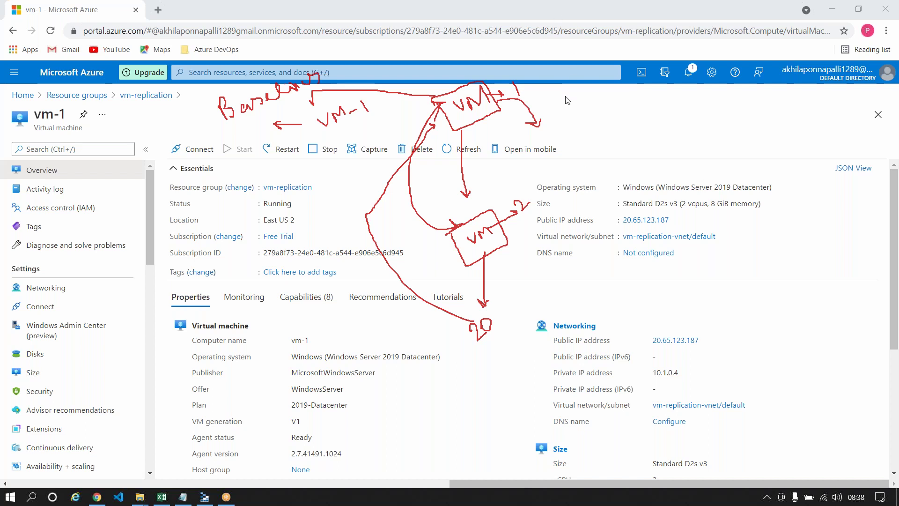
{"action": "key", "text": "Escape"}
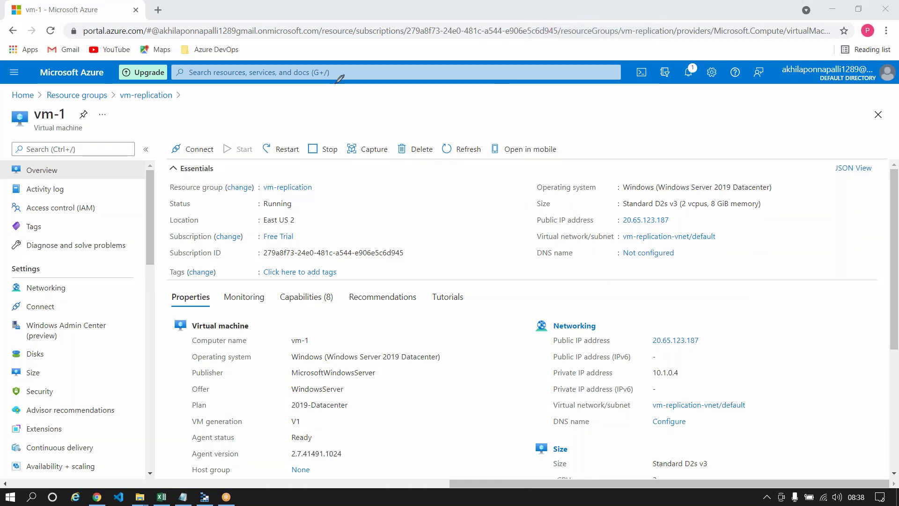
Sketch a VM box on the vm-1 overview with one arrow to the word "Base" and another to the word "image"
{"action": "mouse_move", "coordinate": [317, 97]}
{"action": "left_mouse_down"}
{"action": "mouse_move", "coordinate": [335, 118]}
{"action": "mouse_move", "coordinate": [351, 107]}
{"action": "mouse_move", "coordinate": [322, 87]}
{"action": "mouse_move", "coordinate": [320, 98]}
{"action": "left_mouse_up"}
{"action": "left_click_drag", "start_coordinate": [326, 104], "coordinate": [348, 106]}
{"action": "mouse_move", "coordinate": [352, 105]}
{"action": "left_mouse_down"}
{"action": "mouse_move", "coordinate": [436, 115]}
{"action": "mouse_move", "coordinate": [497, 99]}
{"action": "left_mouse_up"}
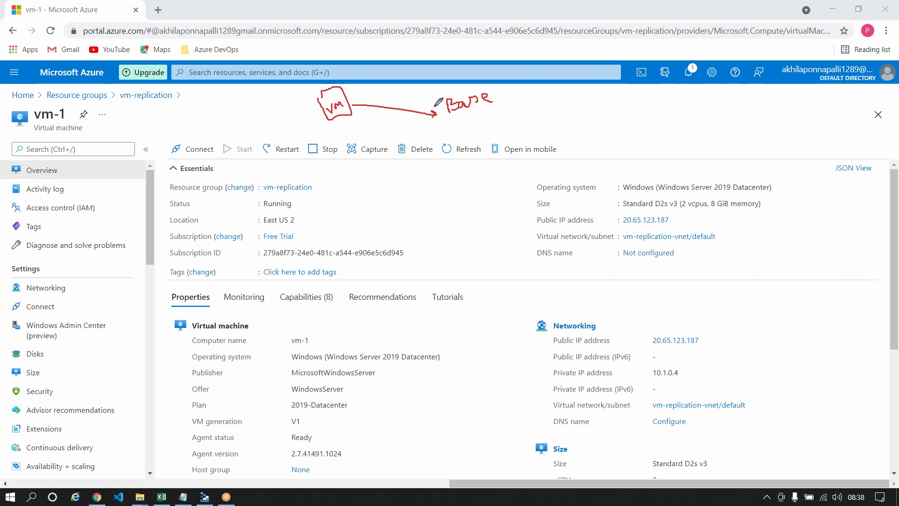
{"action": "mouse_move", "coordinate": [345, 123]}
{"action": "left_mouse_down"}
{"action": "mouse_move", "coordinate": [351, 195]}
{"action": "mouse_move", "coordinate": [358, 190]}
{"action": "left_mouse_up"}
{"action": "mouse_move", "coordinate": [337, 225]}
{"action": "left_mouse_down"}
{"action": "mouse_move", "coordinate": [372, 210]}
{"action": "mouse_move", "coordinate": [383, 234]}
{"action": "mouse_move", "coordinate": [380, 211]}
{"action": "mouse_move", "coordinate": [391, 211]}
{"action": "left_mouse_up"}
{"action": "left_click", "coordinate": [328, 219]}
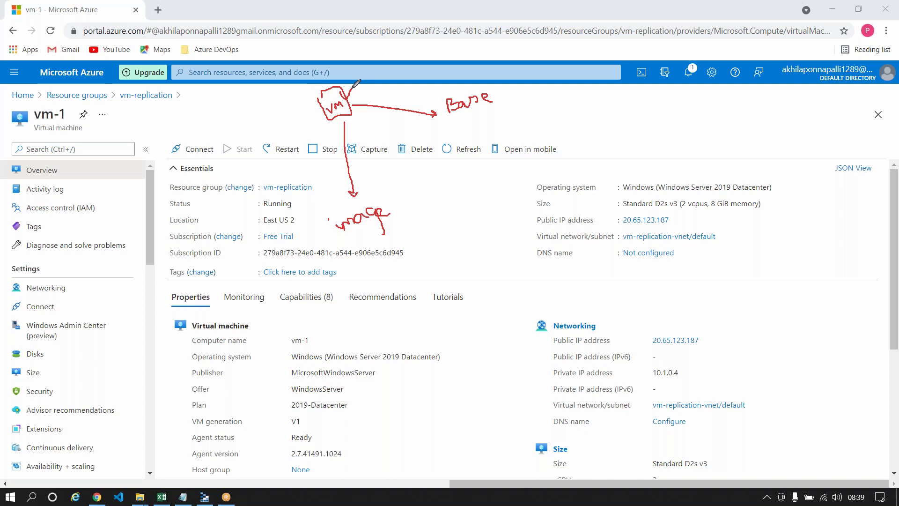
Add a second arrow from the VM box to "image", an arrow from "image" to "VM2", and underline the image-to-VM2 path
{"action": "left_click_drag", "start_coordinate": [354, 100], "coordinate": [368, 186]}
{"action": "mouse_move", "coordinate": [395, 212]}
{"action": "left_mouse_down"}
{"action": "mouse_move", "coordinate": [423, 203]}
{"action": "mouse_move", "coordinate": [423, 210]}
{"action": "left_mouse_up"}
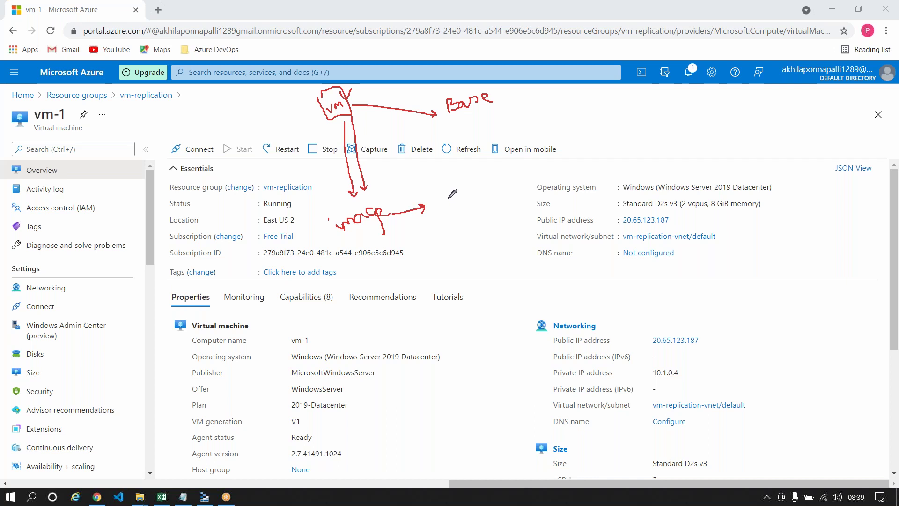
{"action": "mouse_move", "coordinate": [443, 196]}
{"action": "left_mouse_down"}
{"action": "mouse_move", "coordinate": [447, 204]}
{"action": "mouse_move", "coordinate": [453, 192]}
{"action": "mouse_move", "coordinate": [470, 204]}
{"action": "mouse_move", "coordinate": [487, 198]}
{"action": "left_mouse_up"}
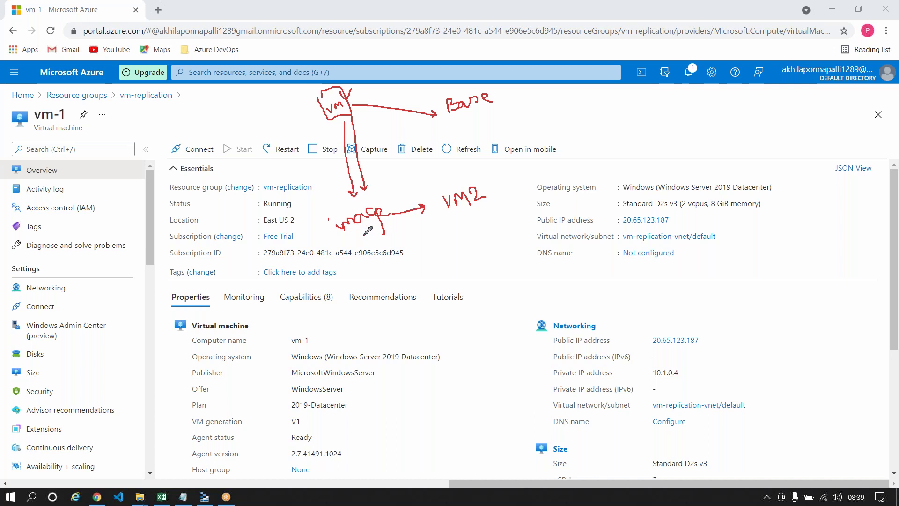
{"action": "left_click_drag", "start_coordinate": [368, 233], "coordinate": [433, 221]}
Draw an arrow from the VM box to a handwritten "Generalization" label, and clear all annotations
{"action": "left_click_drag", "start_coordinate": [319, 105], "coordinate": [281, 107]}
{"action": "mouse_move", "coordinate": [224, 100]}
{"action": "left_mouse_down"}
{"action": "mouse_move", "coordinate": [229, 115]}
{"action": "mouse_move", "coordinate": [250, 115]}
{"action": "mouse_move", "coordinate": [260, 98]}
{"action": "mouse_move", "coordinate": [276, 92]}
{"action": "mouse_move", "coordinate": [277, 104]}
{"action": "mouse_move", "coordinate": [323, 79]}
{"action": "left_mouse_up"}
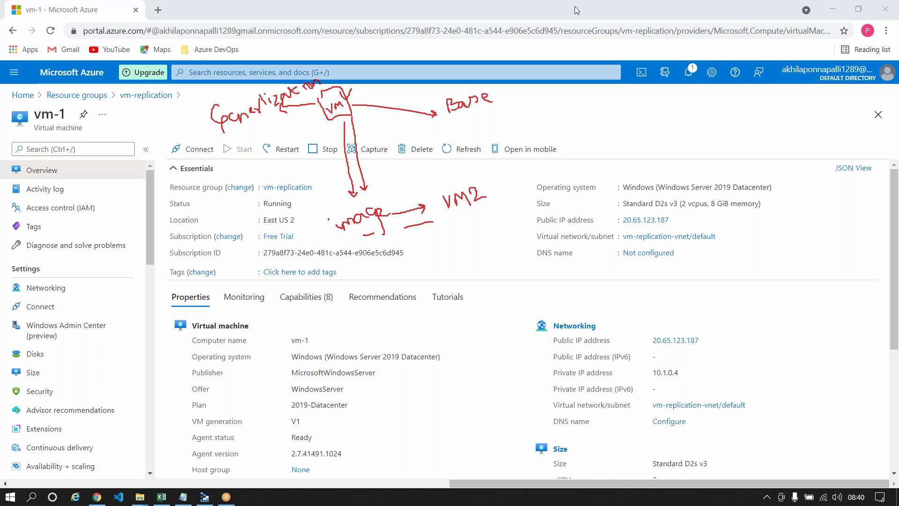
{"action": "left_click", "coordinate": [568, 80]}
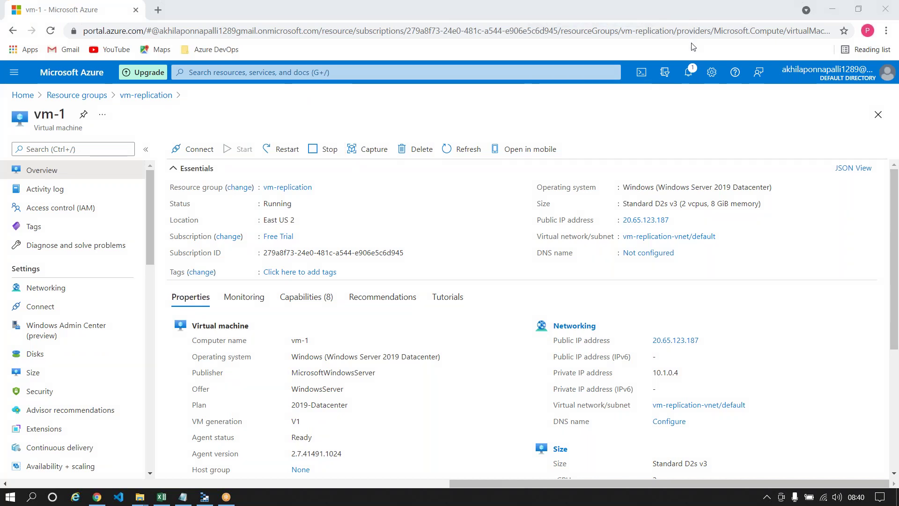
Search Google in a new browser tab for "vm generation v1 azure" and skim the results
{"action": "left_click", "coordinate": [158, 10]}
{"action": "left_click", "coordinate": [171, 28]}
{"action": "type", "text": "vm"}
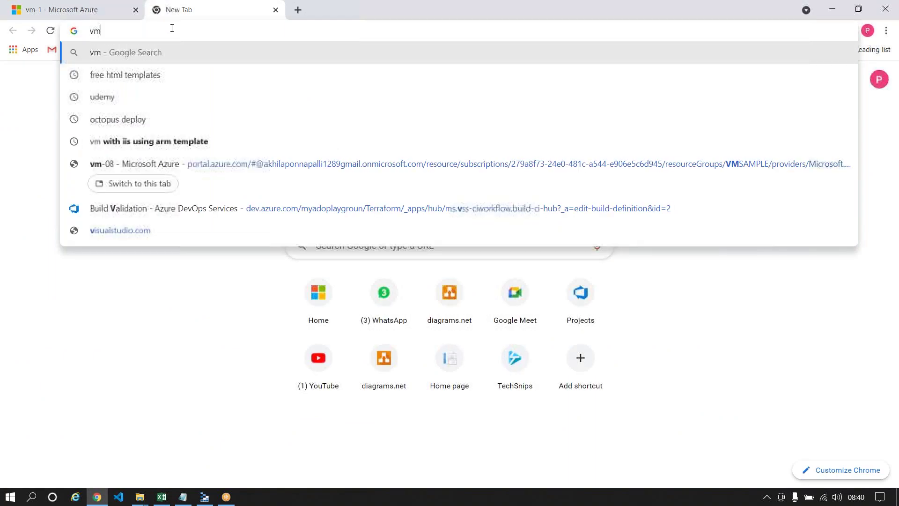
{"action": "type", "text": " gener"}
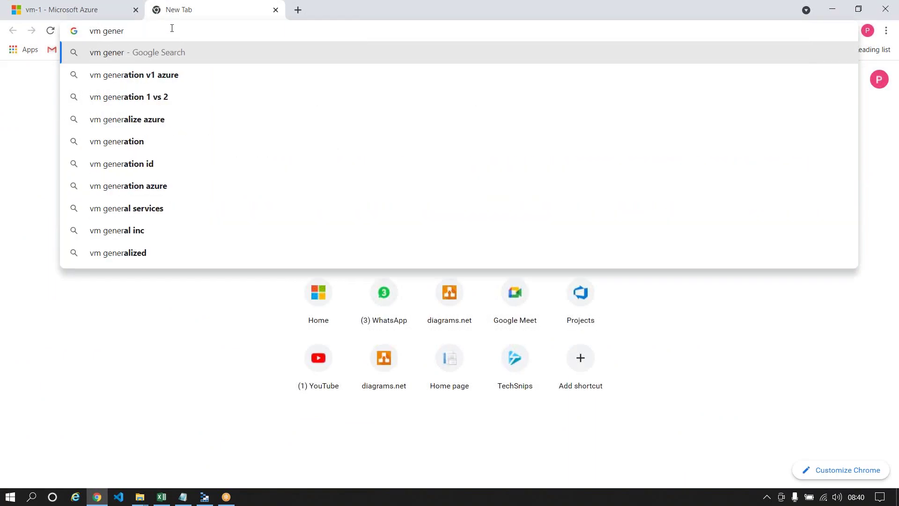
{"action": "key", "text": "Down"}
{"action": "key", "text": "Return"}
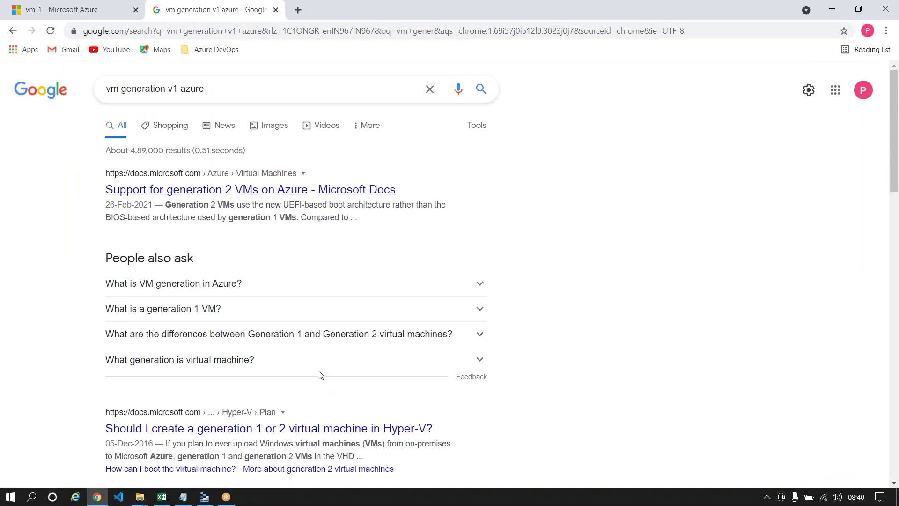
{"action": "scroll", "coordinate": [321, 374], "scroll_direction": "down", "scroll_amount": 6}
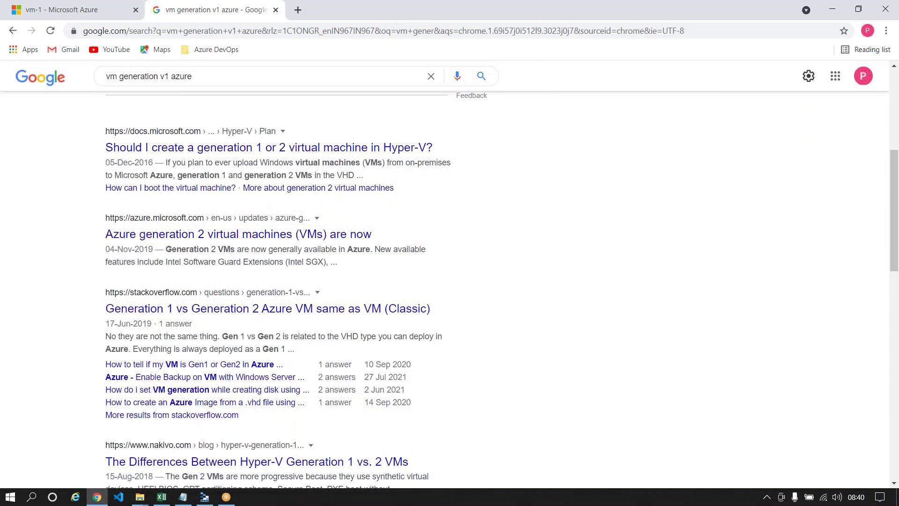
{"action": "scroll", "coordinate": [211, 398], "scroll_direction": "up", "scroll_amount": 1}
{"action": "scroll", "coordinate": [211, 398], "scroll_direction": "up", "scroll_amount": 5}
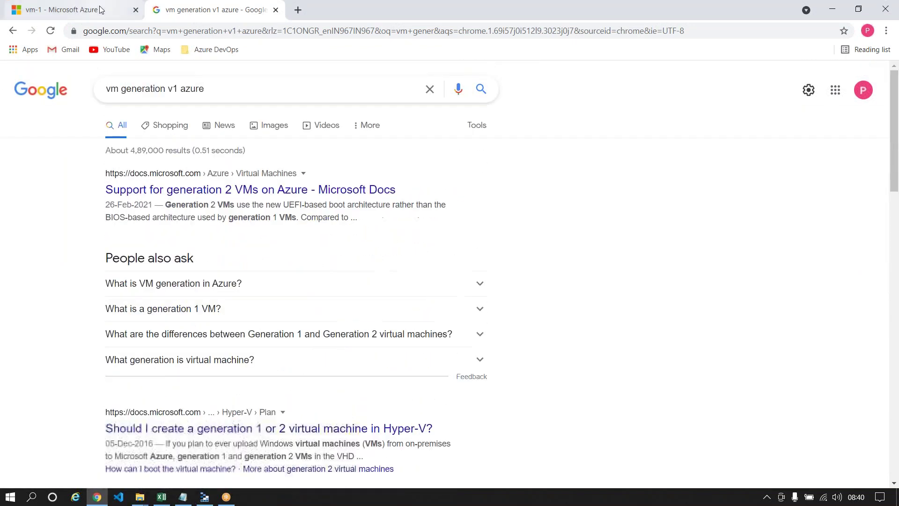
Return to vm-1's overview, copy its public IP address, and start a Remote Desktop connection to that address
{"action": "left_click", "coordinate": [101, 9]}
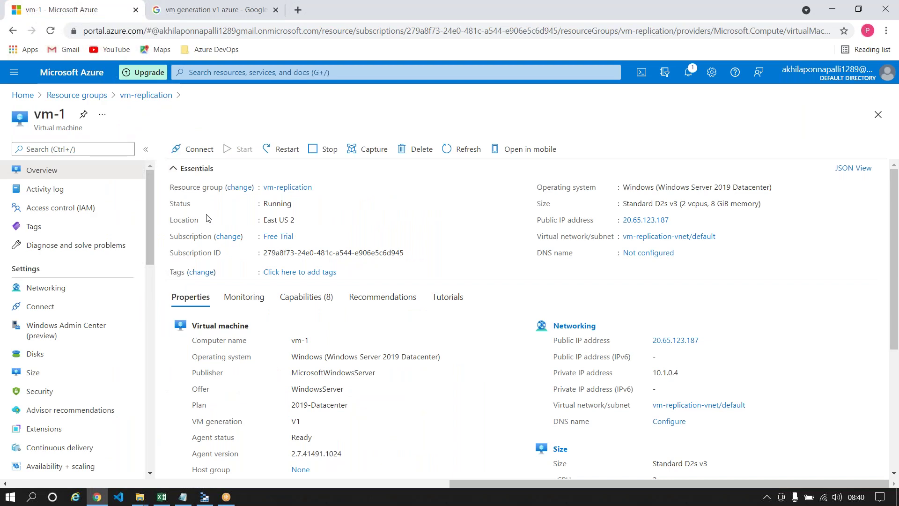
{"action": "left_click", "coordinate": [676, 220]}
{"action": "key", "text": "super+r"}
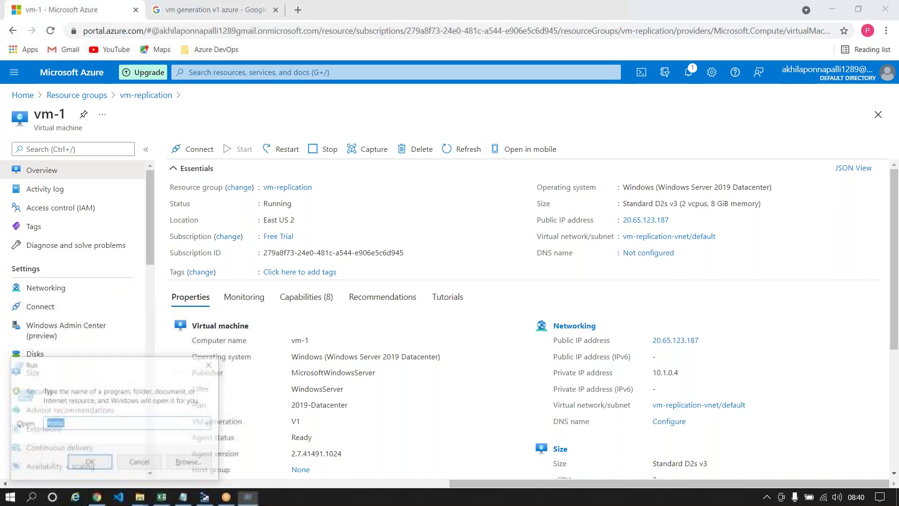
{"action": "key", "text": "Return"}
{"action": "key", "text": "BackSpace"}
{"action": "key", "text": "ctrl+v"}
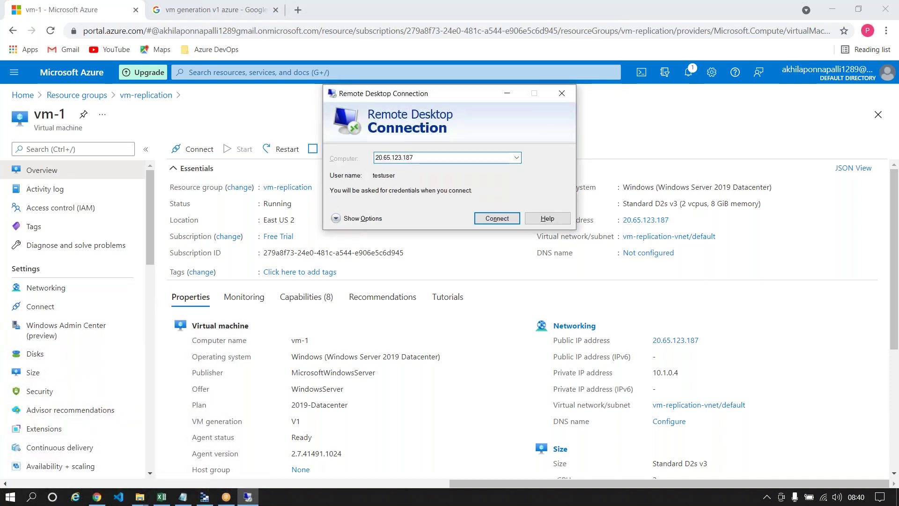
{"action": "key", "text": "Return"}
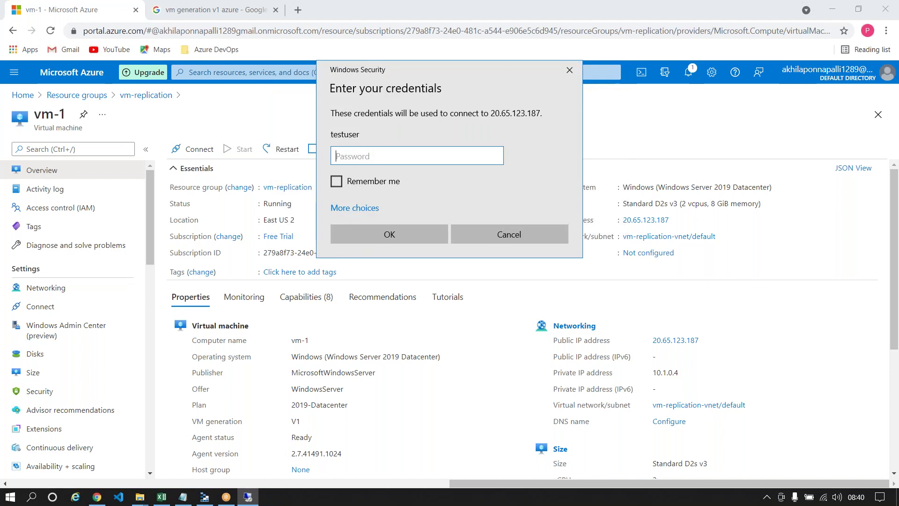
Enter the testuser account password and accept the connection to the remote machine
{"action": "type", "text": "••"}
{"action": "key", "text": "BackSpace"}
{"action": "key", "text": "BackSpace"}
{"action": "type", "text": "••••••••••••"}
{"action": "key", "text": "Return"}
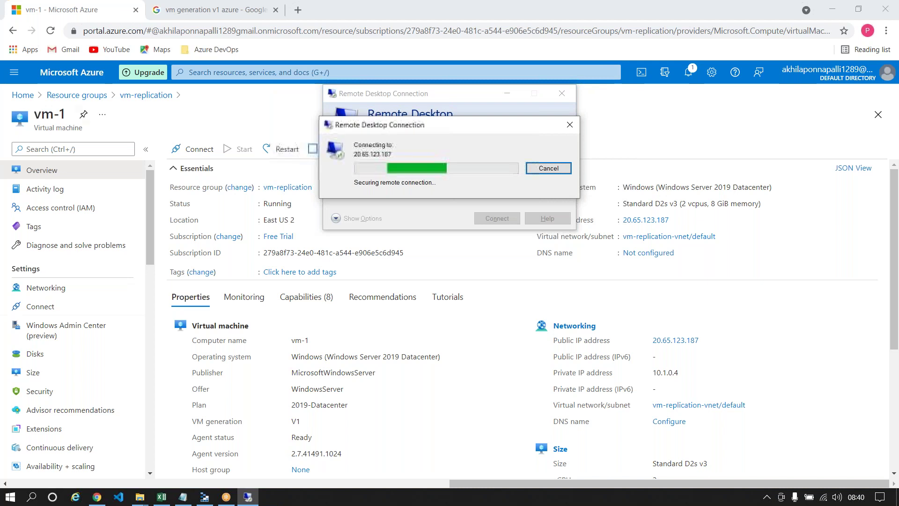
{"action": "left_click", "coordinate": [486, 255]}
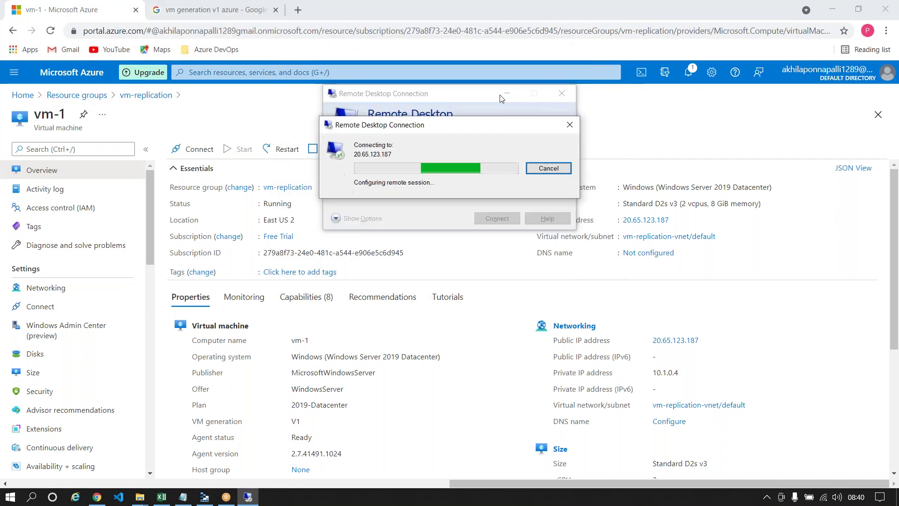
Search Google for "sysprep folder path" and copy the path %WINDIR%\system32\sysprep from the featured answer
{"action": "left_click", "coordinate": [213, 10]}
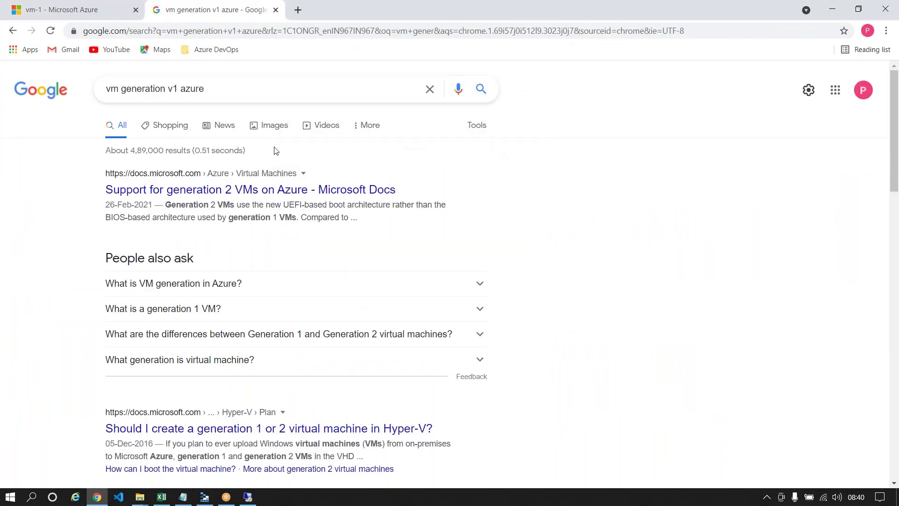
{"action": "key", "text": "ctrl+a"}
{"action": "type", "text": "syst"}
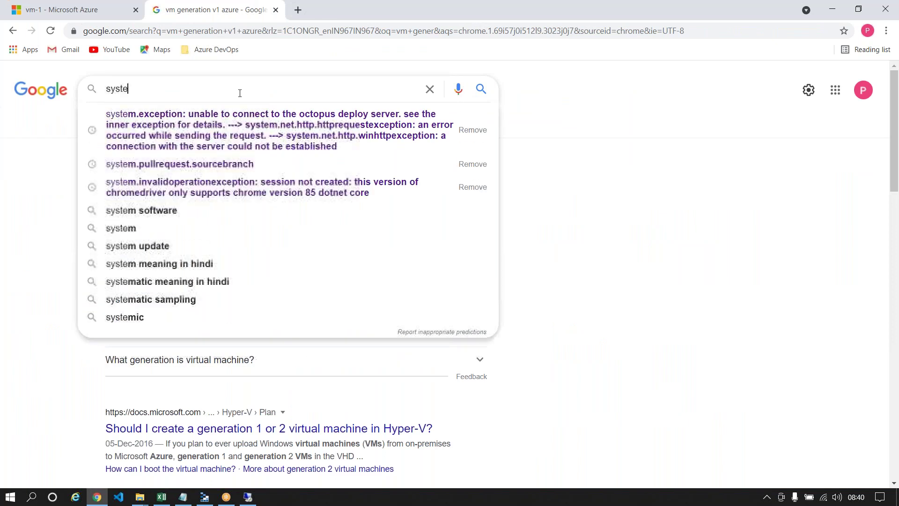
{"action": "key", "text": "BackSpace"}
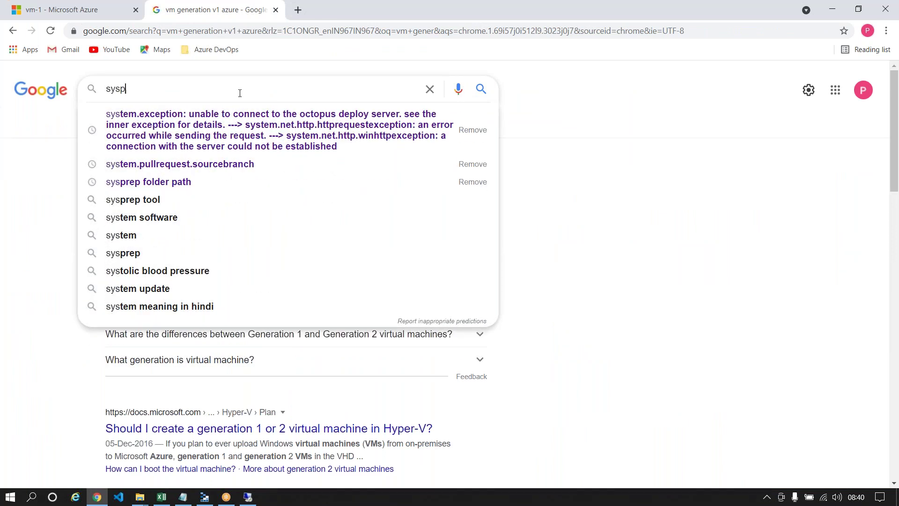
{"action": "type", "text": "pr"}
{"action": "key", "text": "Down"}
{"action": "key", "text": "Return"}
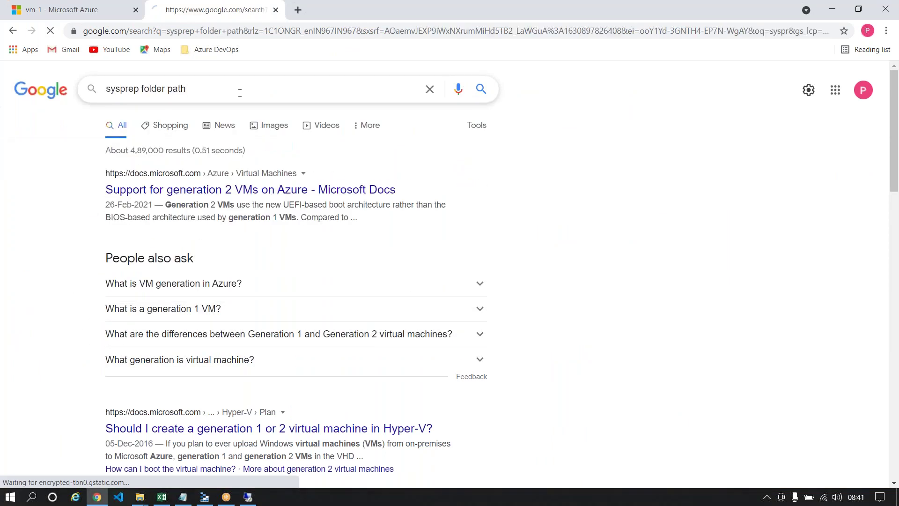
{"action": "left_click_drag", "start_coordinate": [228, 173], "coordinate": [361, 167]}
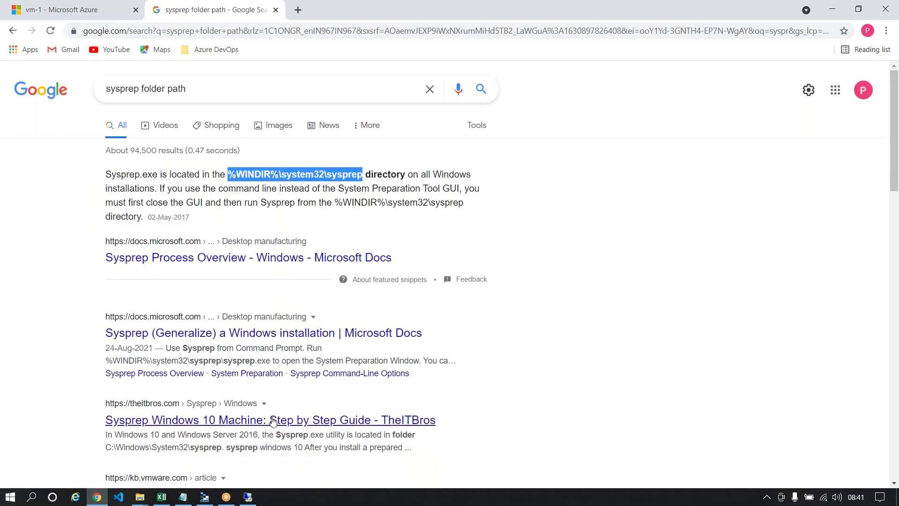
Switch to the remote desktop session and open the %WINDIR%\system32\sysprep folder in File Explorer
{"action": "left_click", "coordinate": [247, 496]}
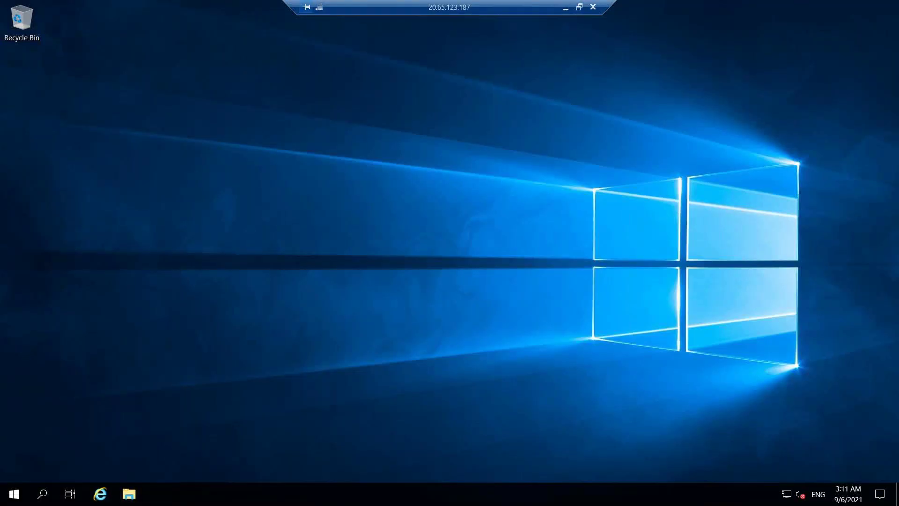
{"action": "left_click", "coordinate": [129, 494]}
{"action": "left_click", "coordinate": [168, 36]}
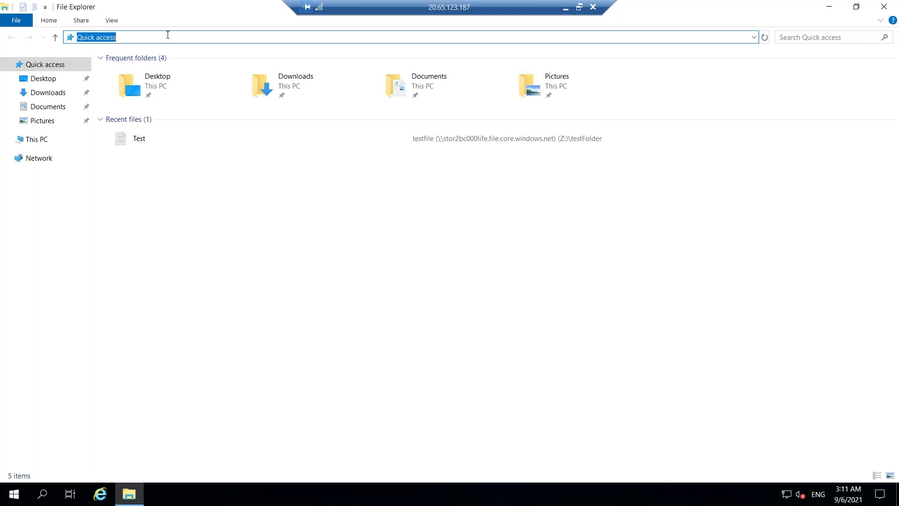
{"action": "key", "text": "ctrl+v"}
{"action": "key", "text": "Return"}
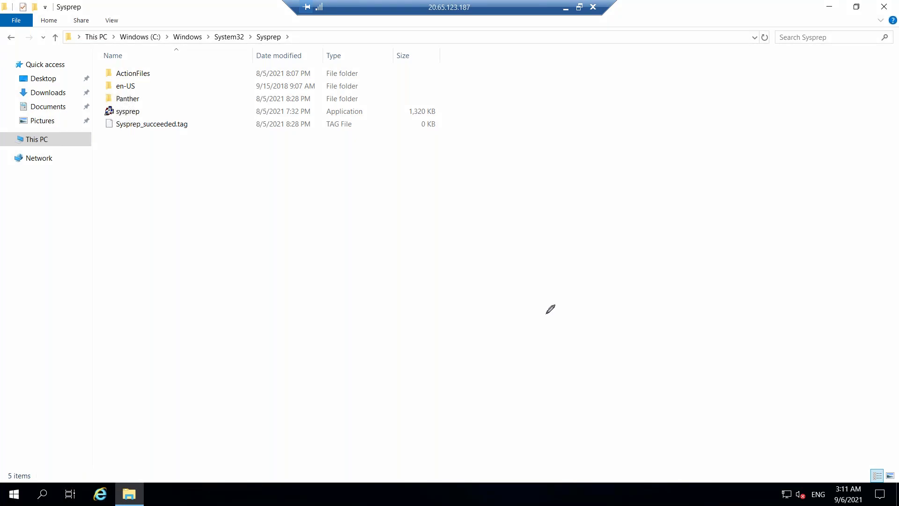
Sketch a VM box in the empty area of the Sysprep folder window with an arrow to the word "image"
{"action": "mouse_move", "coordinate": [276, 188]}
{"action": "left_mouse_down"}
{"action": "mouse_move", "coordinate": [283, 201]}
{"action": "mouse_move", "coordinate": [349, 198]}
{"action": "mouse_move", "coordinate": [337, 164]}
{"action": "mouse_move", "coordinate": [275, 183]}
{"action": "mouse_move", "coordinate": [332, 193]}
{"action": "left_mouse_up"}
{"action": "mouse_move", "coordinate": [335, 224]}
{"action": "left_mouse_down"}
{"action": "mouse_move", "coordinate": [370, 304]}
{"action": "mouse_move", "coordinate": [375, 299]}
{"action": "mouse_move", "coordinate": [391, 325]}
{"action": "mouse_move", "coordinate": [399, 310]}
{"action": "mouse_move", "coordinate": [441, 291]}
{"action": "left_mouse_up"}
{"action": "left_click", "coordinate": [382, 315]}
Tick the VM box, link a handwritten "destroy" label to it with an arrow, and write "dest" beside it
{"action": "left_click_drag", "start_coordinate": [351, 174], "coordinate": [372, 164]}
{"action": "mouse_move", "coordinate": [212, 229]}
{"action": "left_mouse_down"}
{"action": "mouse_move", "coordinate": [221, 244]}
{"action": "mouse_move", "coordinate": [241, 221]}
{"action": "mouse_move", "coordinate": [244, 230]}
{"action": "mouse_move", "coordinate": [251, 216]}
{"action": "mouse_move", "coordinate": [275, 209]}
{"action": "mouse_move", "coordinate": [284, 232]}
{"action": "mouse_move", "coordinate": [287, 170]}
{"action": "mouse_move", "coordinate": [291, 176]}
{"action": "left_mouse_up"}
{"action": "mouse_move", "coordinate": [421, 187]}
{"action": "left_mouse_down"}
{"action": "mouse_move", "coordinate": [426, 207]}
{"action": "mouse_move", "coordinate": [468, 180]}
{"action": "mouse_move", "coordinate": [464, 165]}
{"action": "left_mouse_up"}
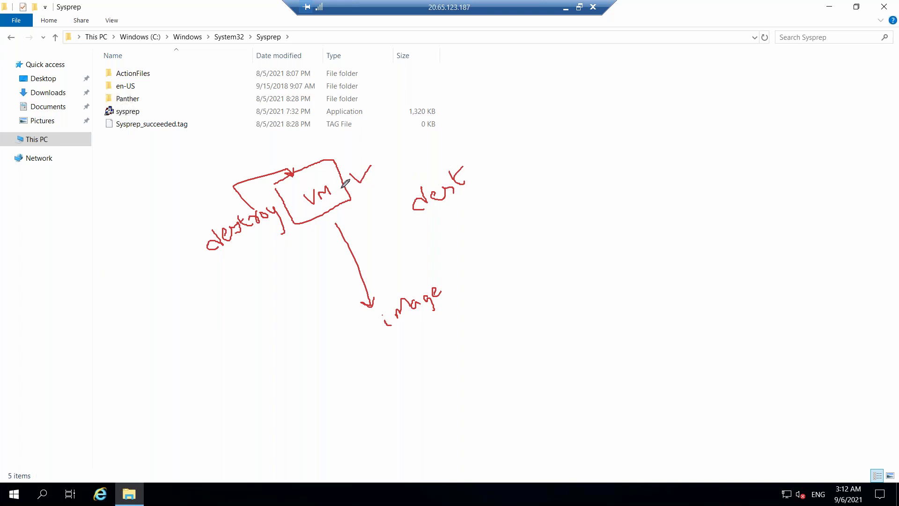
Relabel the VM box as VM1, circle the word "image", and draw an arrow leading out of the circle
{"action": "left_click_drag", "start_coordinate": [333, 184], "coordinate": [335, 193]}
{"action": "mouse_move", "coordinate": [456, 267]}
{"action": "left_mouse_down"}
{"action": "mouse_move", "coordinate": [438, 271]}
{"action": "mouse_move", "coordinate": [377, 329]}
{"action": "mouse_move", "coordinate": [452, 309]}
{"action": "mouse_move", "coordinate": [468, 264]}
{"action": "mouse_move", "coordinate": [453, 263]}
{"action": "mouse_move", "coordinate": [521, 245]}
{"action": "left_mouse_up"}
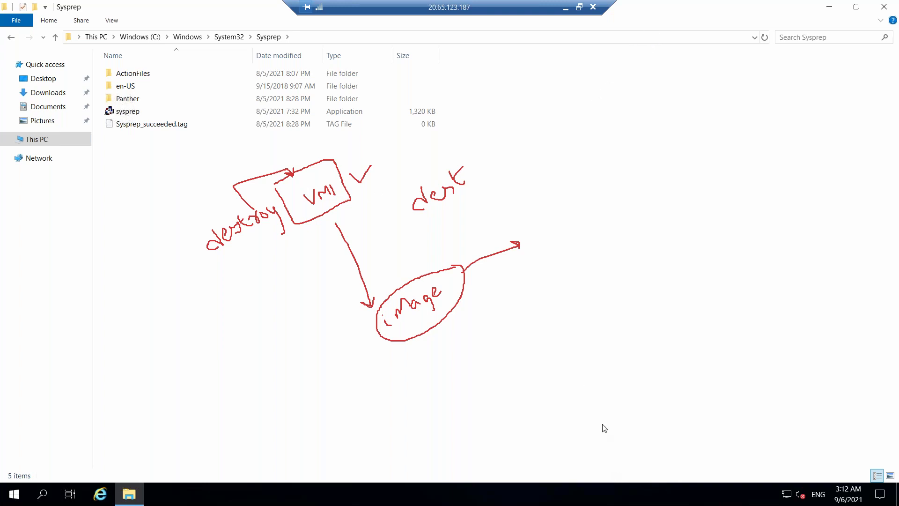
Clear the hand-drawn VM and image sketch from the Sysprep folder window
{"action": "left_click", "coordinate": [609, 445]}
{"action": "left_click", "coordinate": [615, 478]}
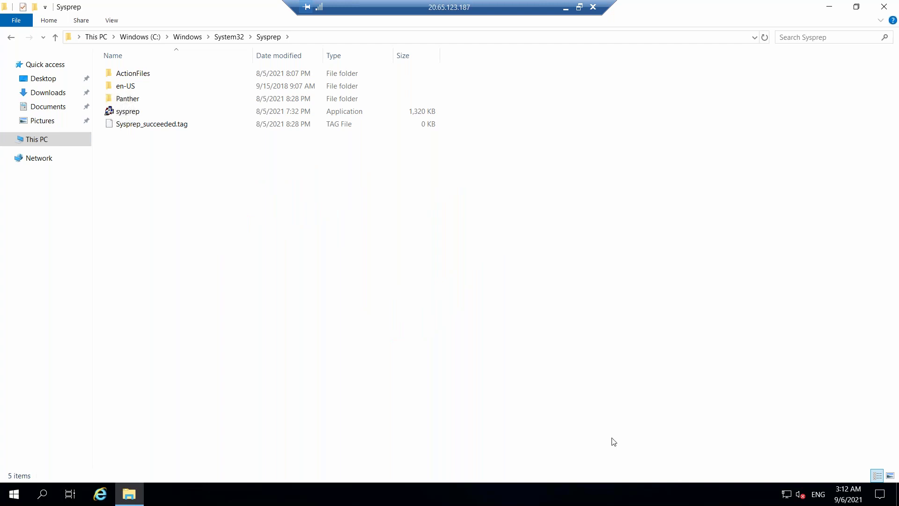
{"action": "left_click", "coordinate": [589, 382]}
Run sysprep with the Out-of-Box Experience cleanup action, Generalize enabled and Shutdown as the shutdown option
{"action": "double_click", "coordinate": [130, 114]}
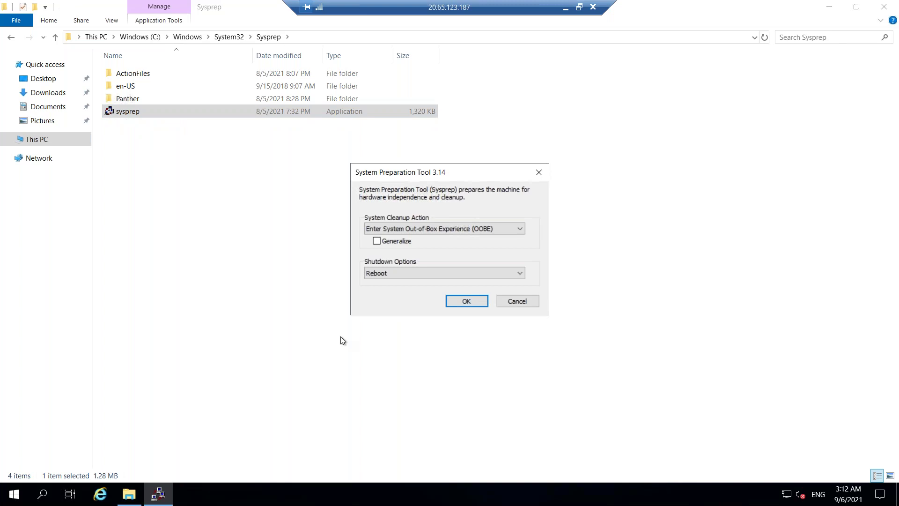
{"action": "left_click", "coordinate": [377, 241]}
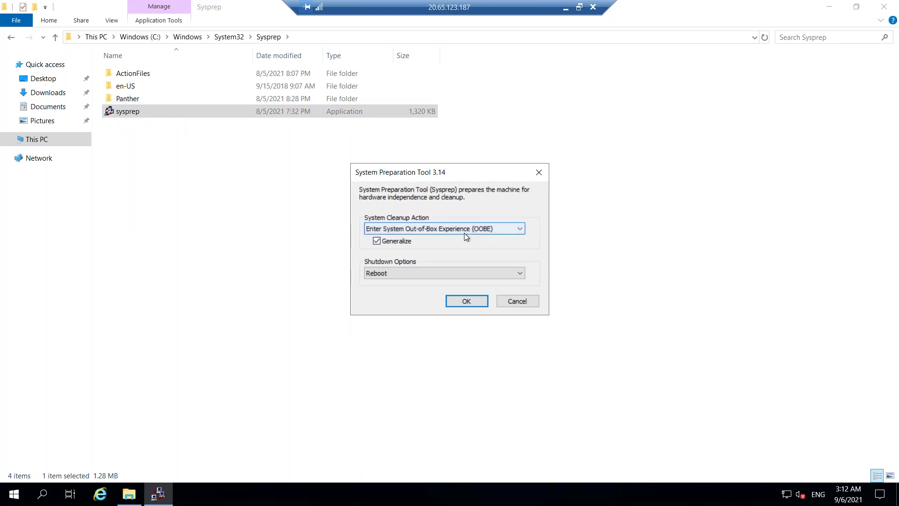
{"action": "left_click", "coordinate": [411, 274]}
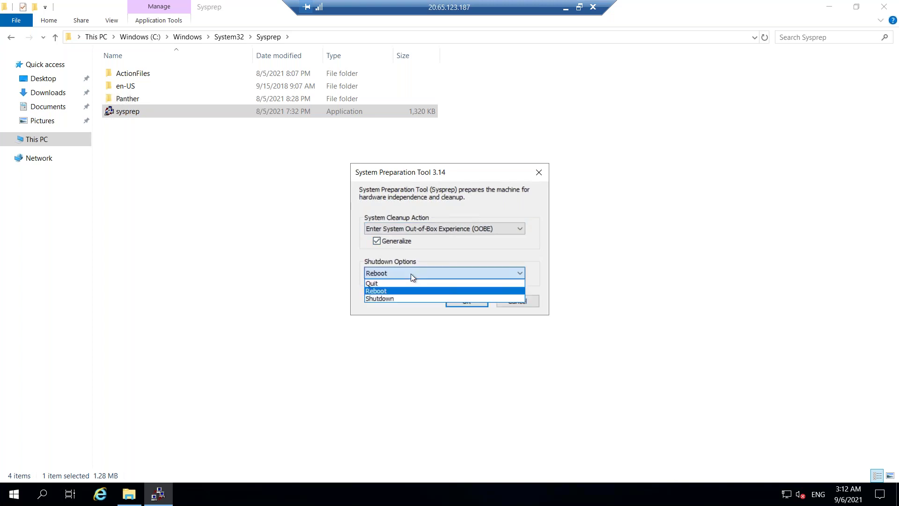
{"action": "left_click", "coordinate": [384, 299]}
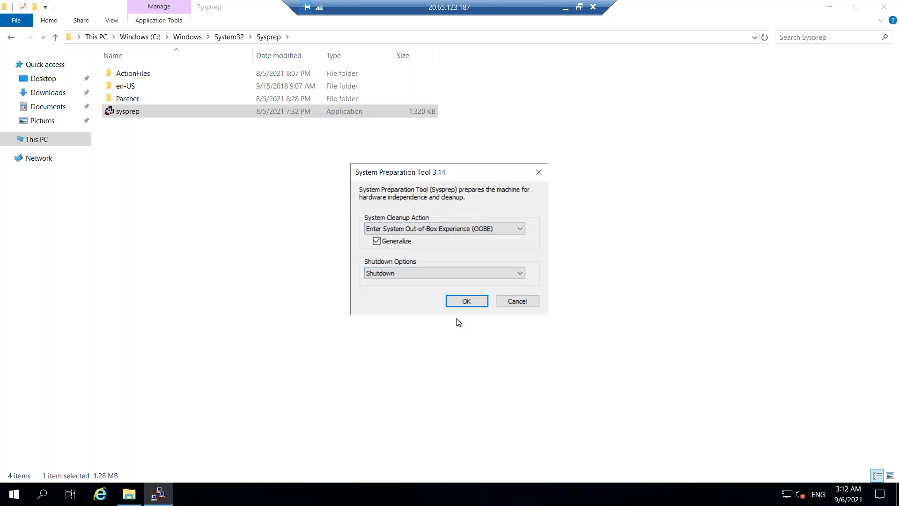
{"action": "left_click", "coordinate": [459, 305]}
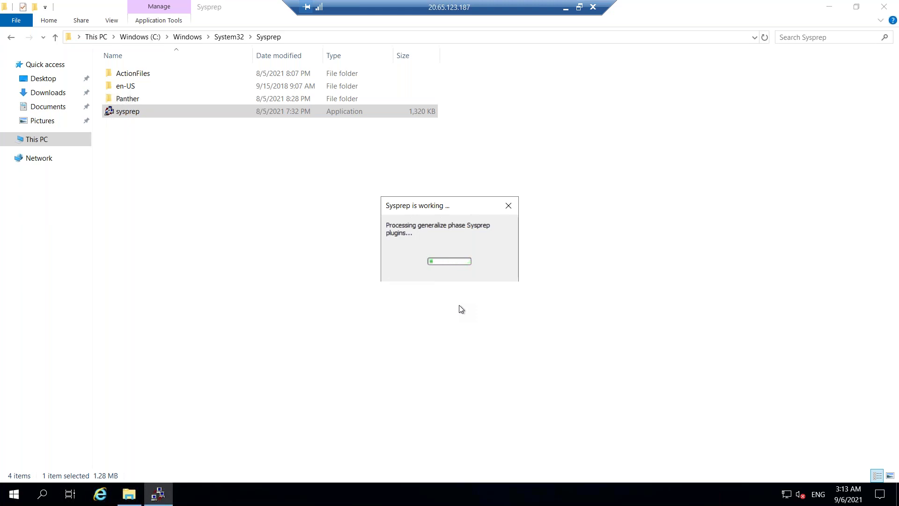
Minimize the remote session and highlight the %WINDIR%\system32\sysprep path in the Google results for "sysprep folder path"
{"action": "left_click", "coordinate": [566, 8]}
{"action": "left_click", "coordinate": [226, 143]}
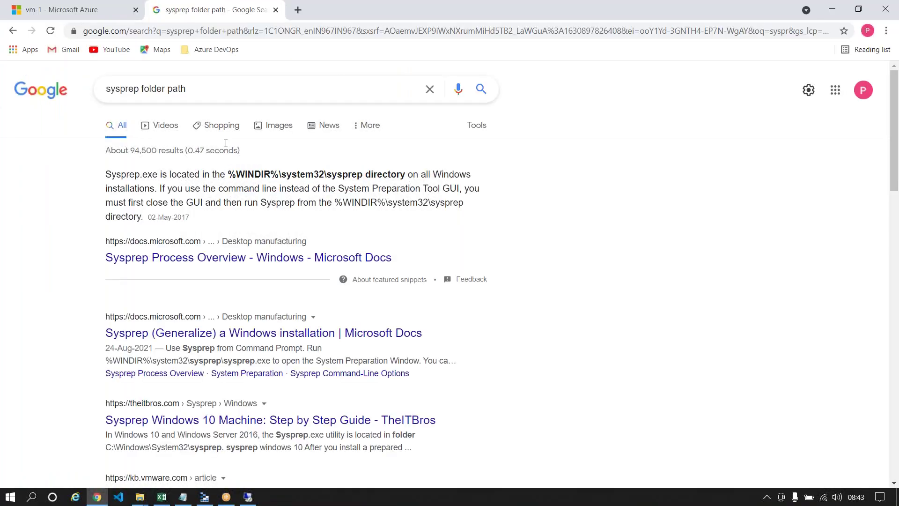
{"action": "left_click_drag", "start_coordinate": [187, 88], "coordinate": [107, 96]}
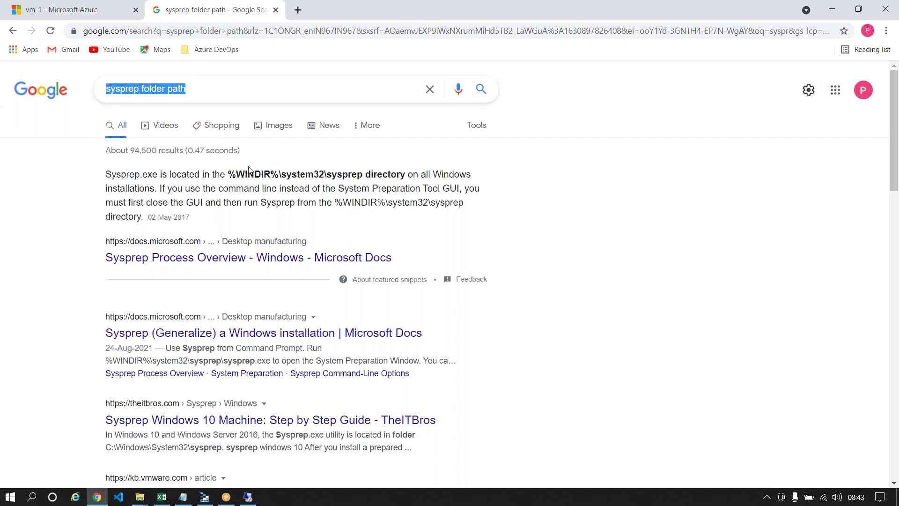
{"action": "left_click_drag", "start_coordinate": [230, 172], "coordinate": [363, 176]}
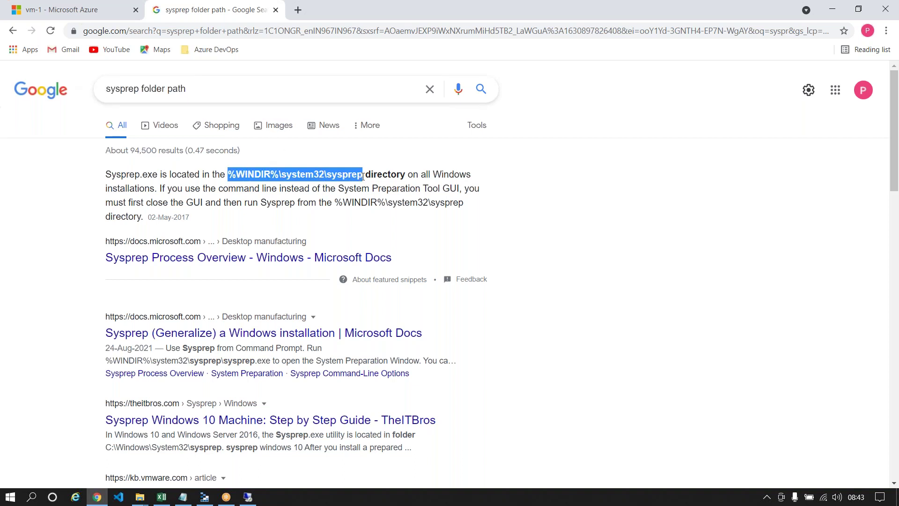
{"action": "left_click", "coordinate": [213, 82]}
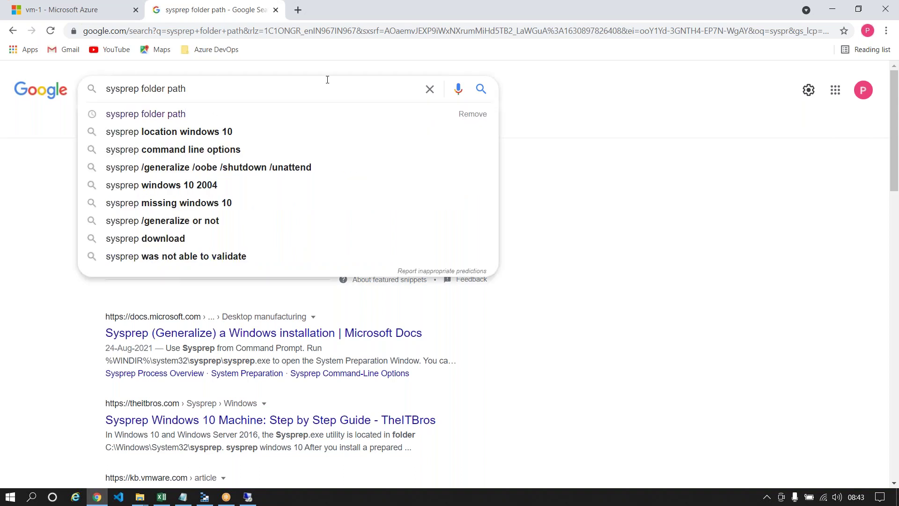
{"action": "left_click", "coordinate": [591, 128]}
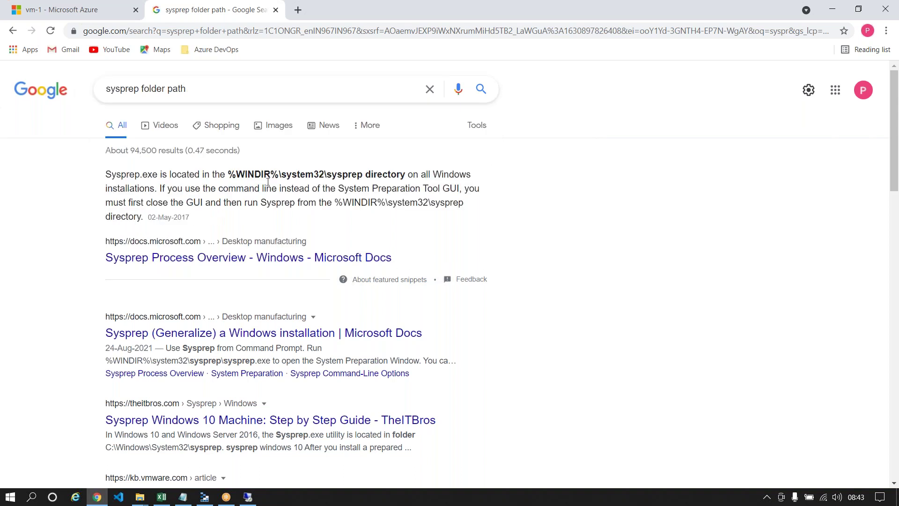
{"action": "left_click_drag", "start_coordinate": [230, 173], "coordinate": [364, 169]}
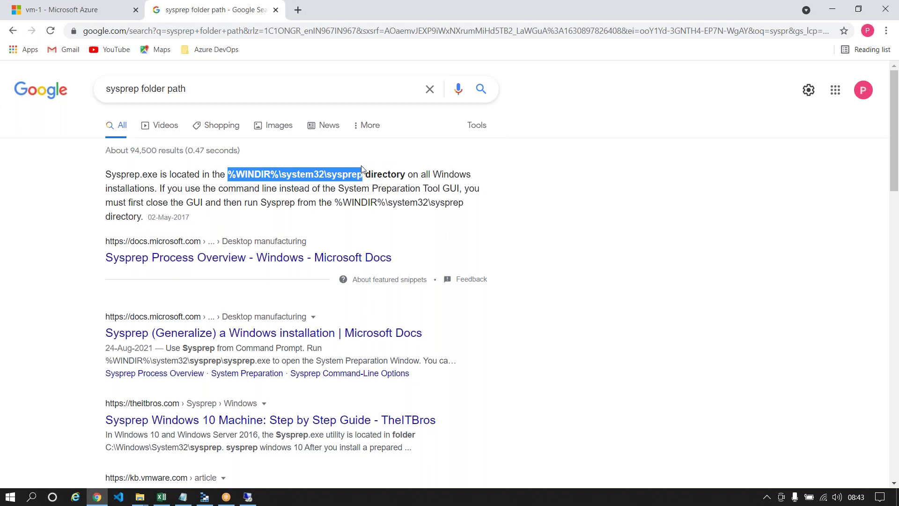
Return to the remote desktop session and dismiss its session-ended notice
{"action": "left_click", "coordinate": [248, 496]}
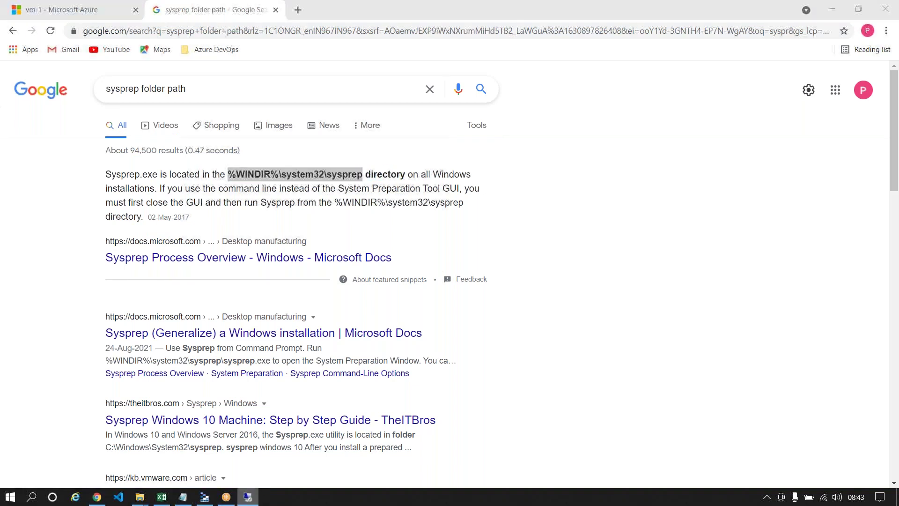
{"action": "left_click", "coordinate": [248, 497]}
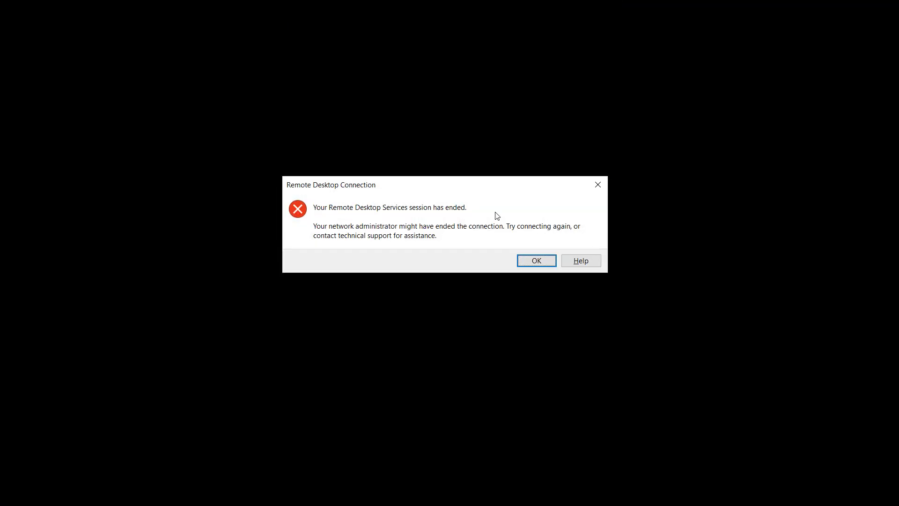
{"action": "left_click", "coordinate": [537, 260]}
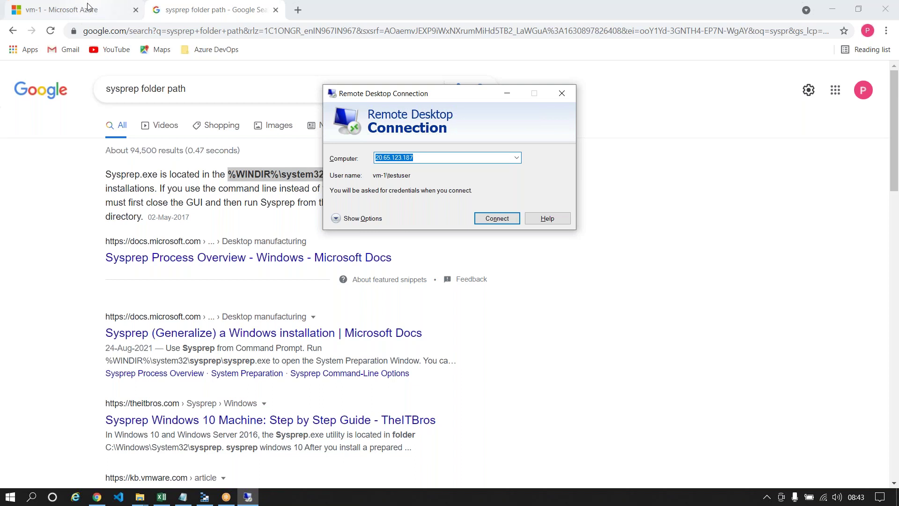
Stop vm-1 in the Azure portal without reserving its public IP address, and reload the page to update its status
{"action": "left_click", "coordinate": [89, 8]}
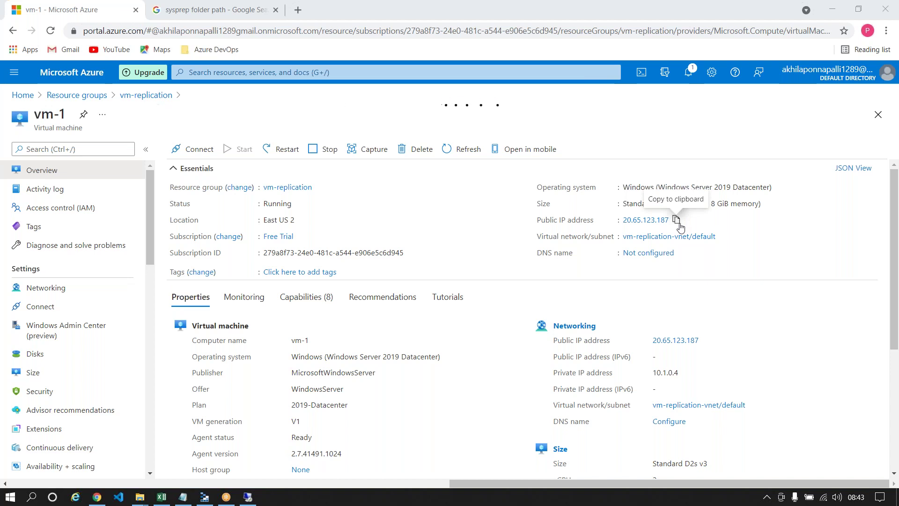
{"action": "left_click", "coordinate": [313, 149]}
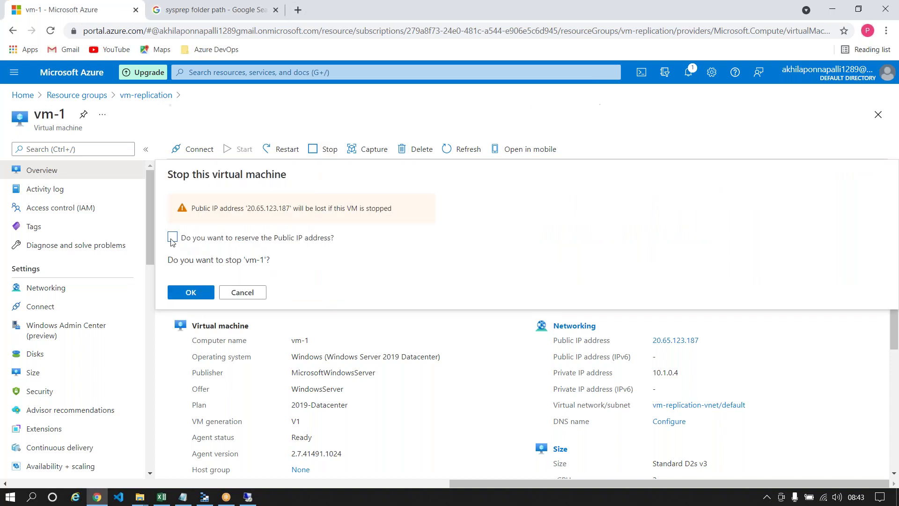
{"action": "left_click", "coordinate": [191, 293]}
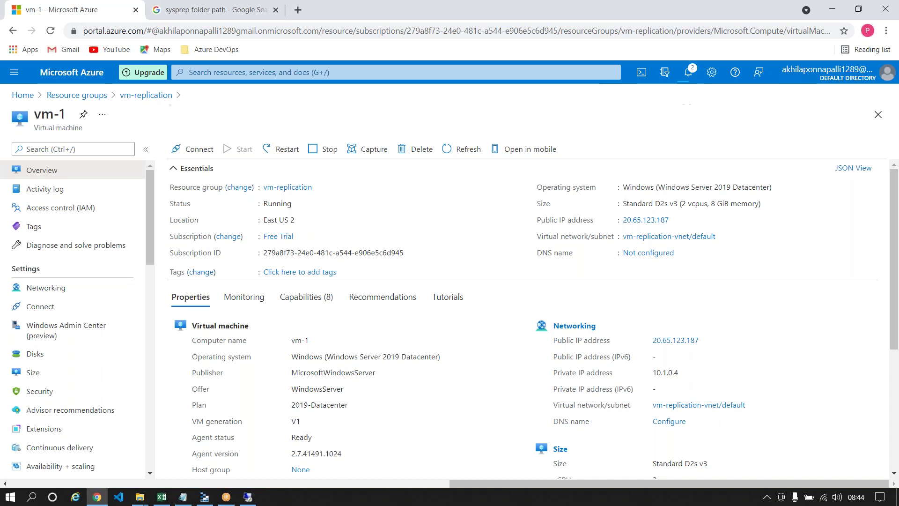
{"action": "left_click", "coordinate": [52, 30]}
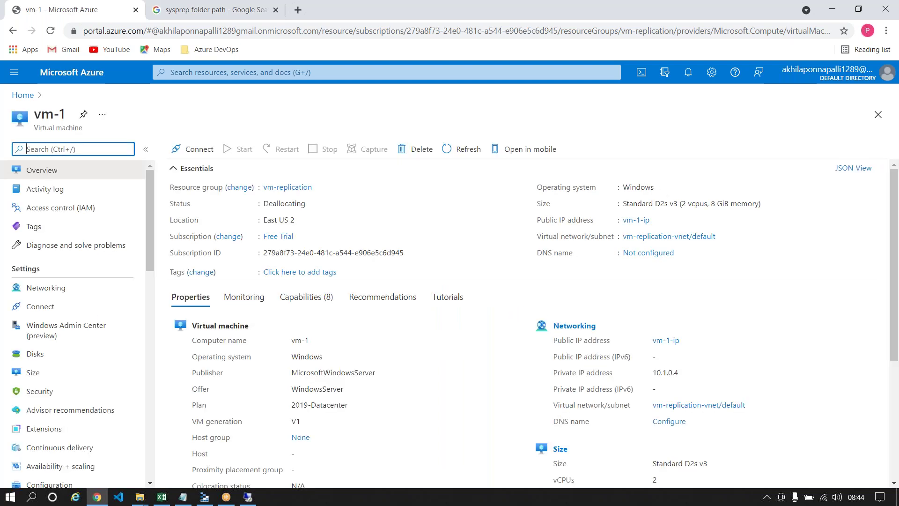
{"action": "left_click", "coordinate": [51, 30]}
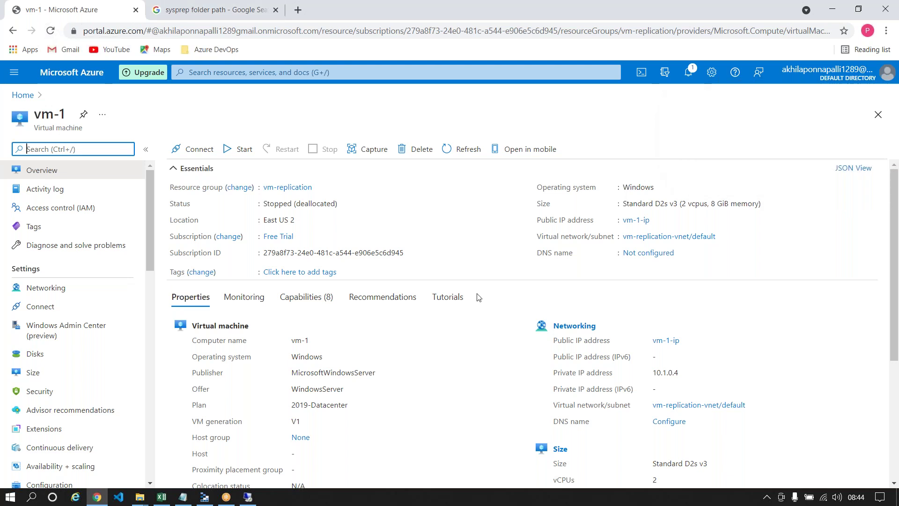
Start capturing an image of vm-1 as a managed image only, with the virtual machine automatically deleted after image creation
{"action": "left_click", "coordinate": [362, 155]}
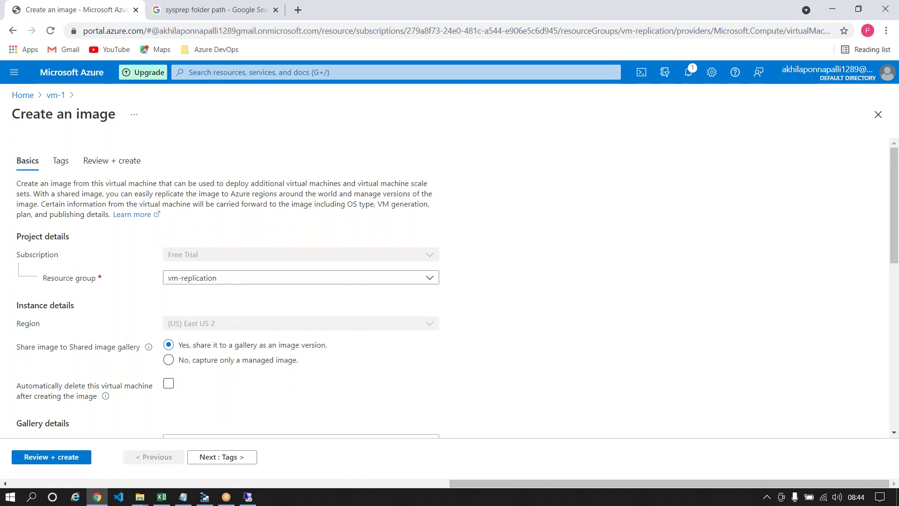
{"action": "scroll", "coordinate": [449, 281], "scroll_direction": "down", "scroll_amount": 2}
{"action": "scroll", "coordinate": [188, 281], "scroll_direction": "down", "scroll_amount": 2}
{"action": "left_click", "coordinate": [174, 259]}
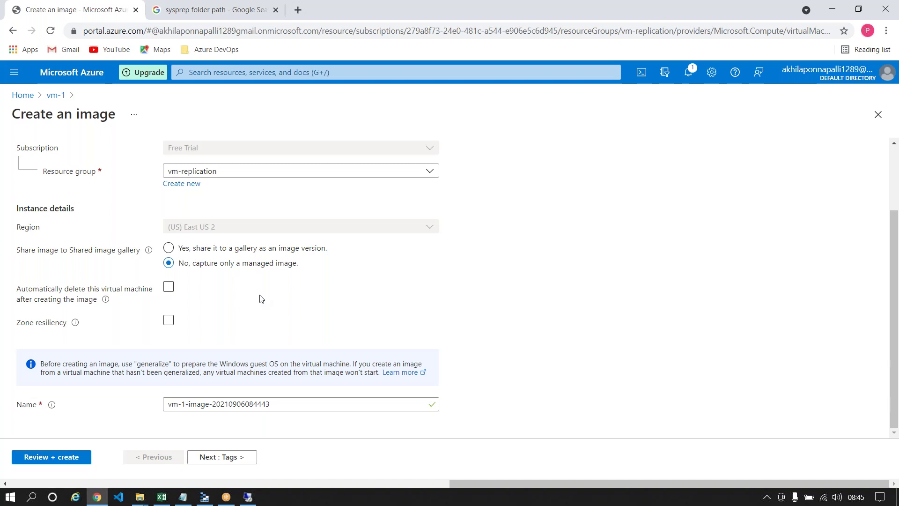
{"action": "left_click", "coordinate": [168, 287]}
Name the image vm-1-image-test, then review and create it
{"action": "left_click_drag", "start_coordinate": [285, 404], "coordinate": [148, 403]}
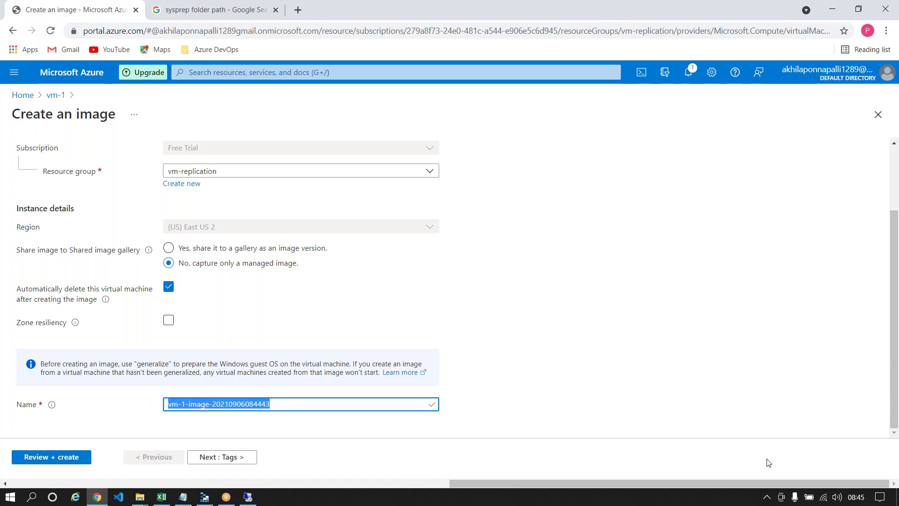
{"action": "type", "text": "vm-1-ima"}
{"action": "key", "text": "BackSpace"}
{"action": "key", "text": "BackSpace"}
{"action": "key", "text": "BackSpace"}
{"action": "key", "text": "BackSpace"}
{"action": "key", "text": "BackSpace"}
{"action": "key", "text": "BackSpace"}
{"action": "key", "text": "BackSpace"}
{"action": "type", "text": "vm"}
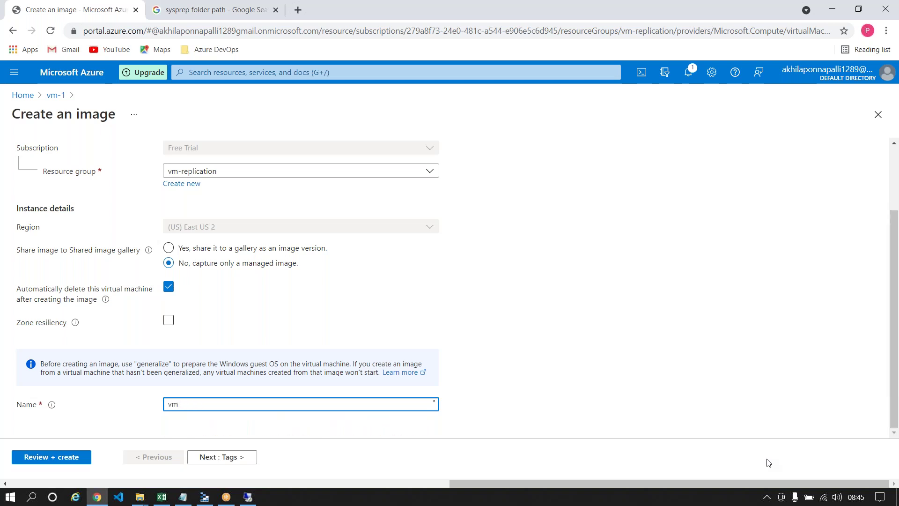
{"action": "type", "text": "-1-image-test"}
{"action": "left_click", "coordinate": [724, 291]}
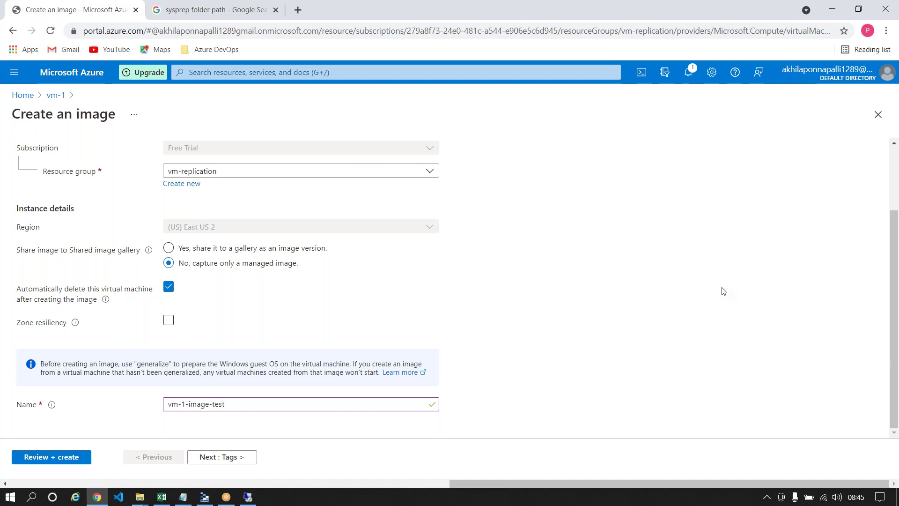
{"action": "left_click", "coordinate": [81, 462]}
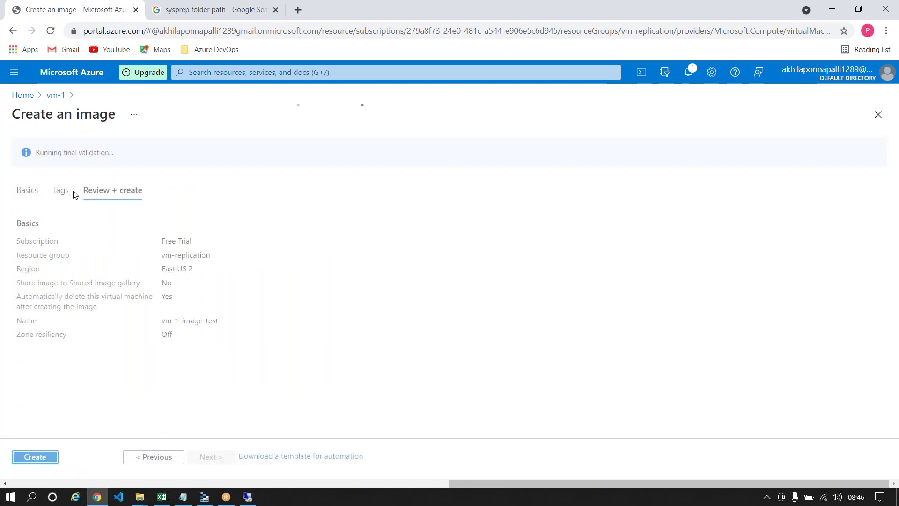
{"action": "left_click", "coordinate": [43, 455]}
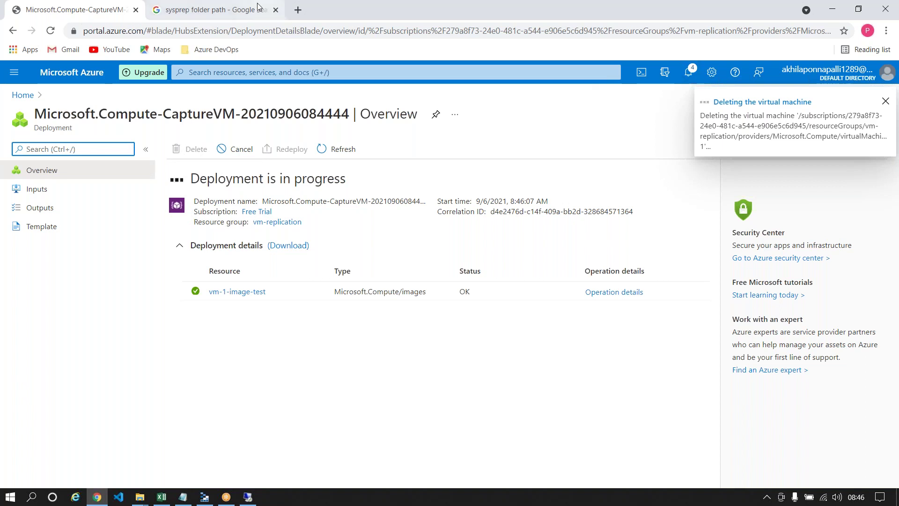
Open the deployed vm-1-image-test image and go from it to its vm-replication resource group
{"action": "left_click", "coordinate": [240, 7]}
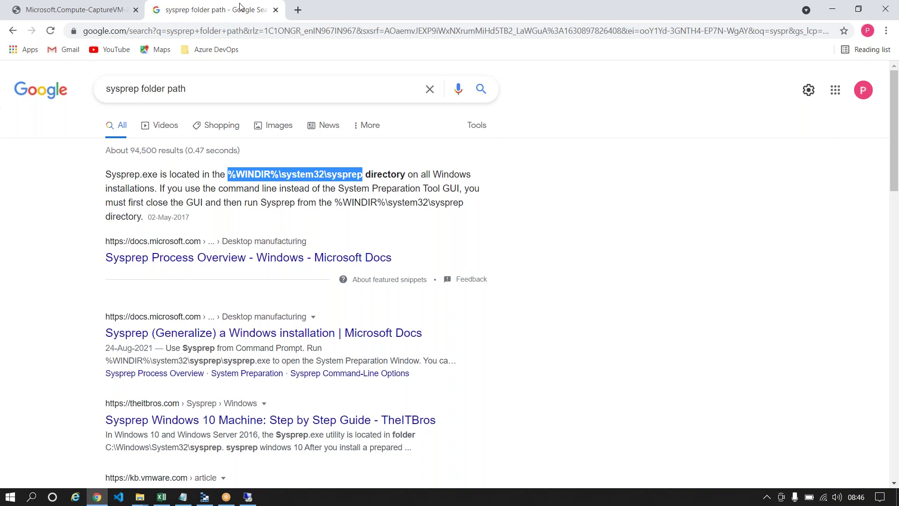
{"action": "left_click", "coordinate": [15, 5]}
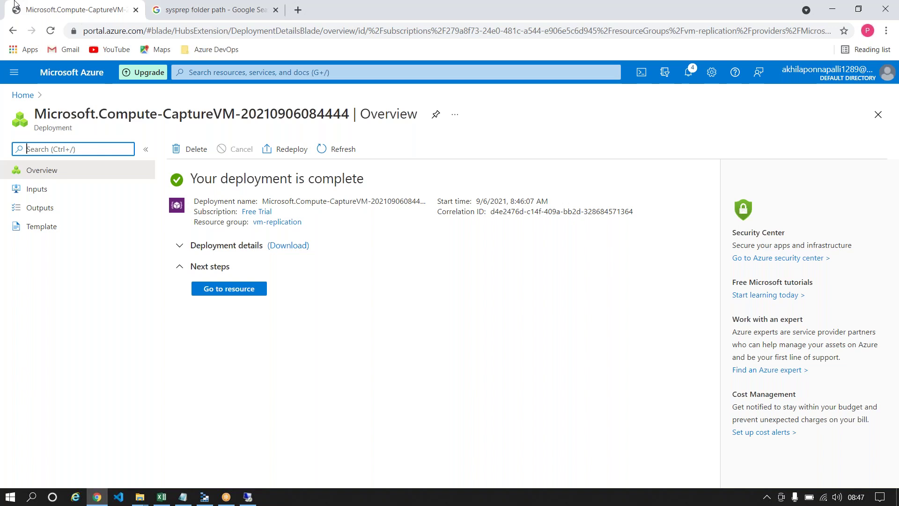
{"action": "left_click", "coordinate": [238, 293]}
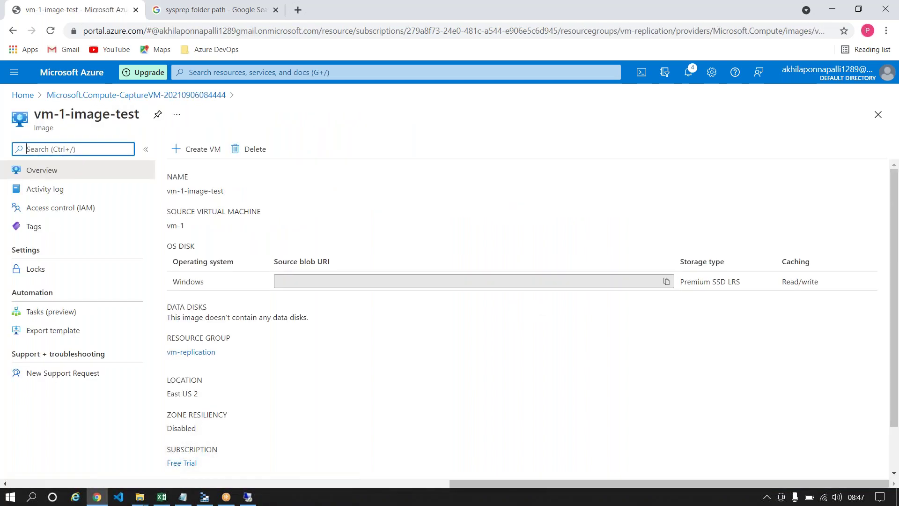
{"action": "left_click", "coordinate": [201, 355]}
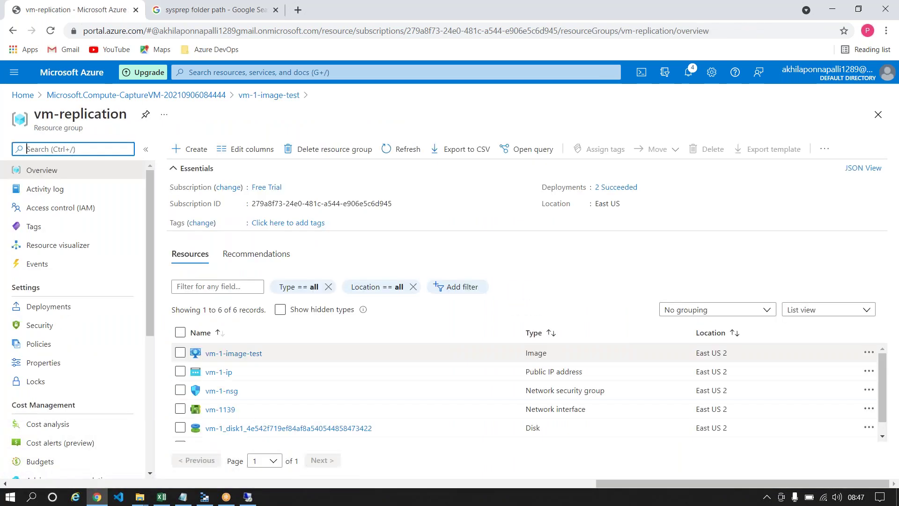
Collapse the Essentials section, group the resource list by type, and collapse the Disk group
{"action": "left_click", "coordinate": [175, 178]}
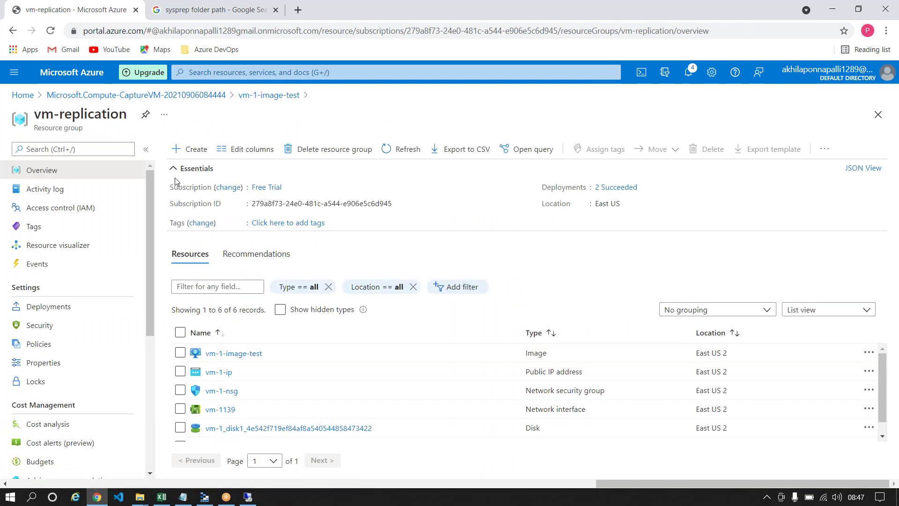
{"action": "left_click", "coordinate": [176, 169]}
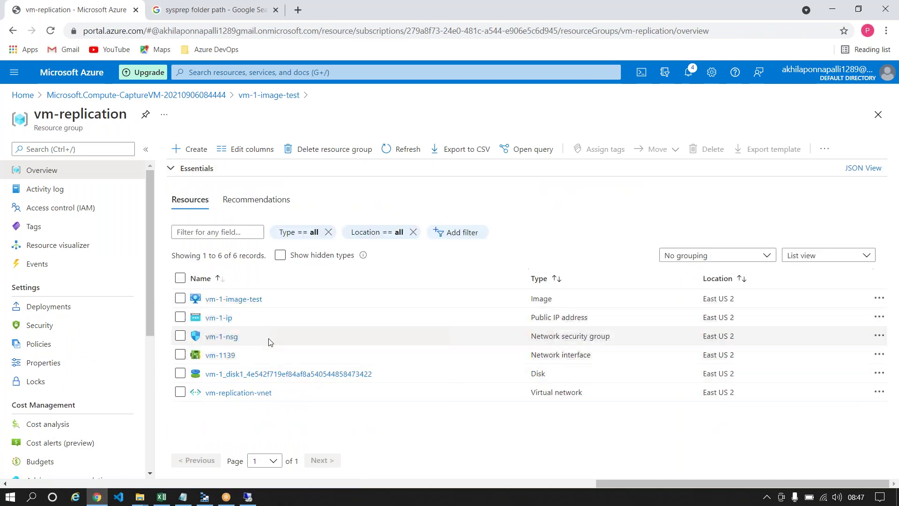
{"action": "left_click", "coordinate": [705, 255]}
{"action": "left_click", "coordinate": [688, 290]}
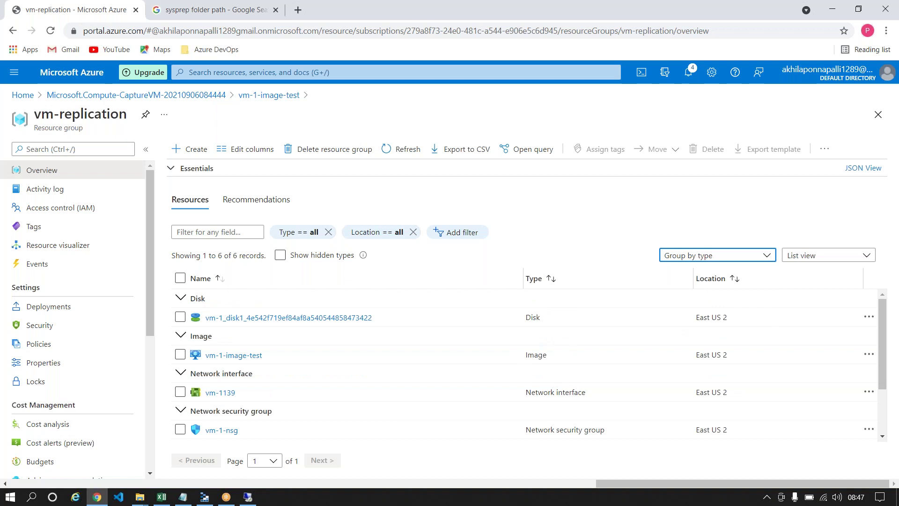
{"action": "left_click", "coordinate": [188, 302]}
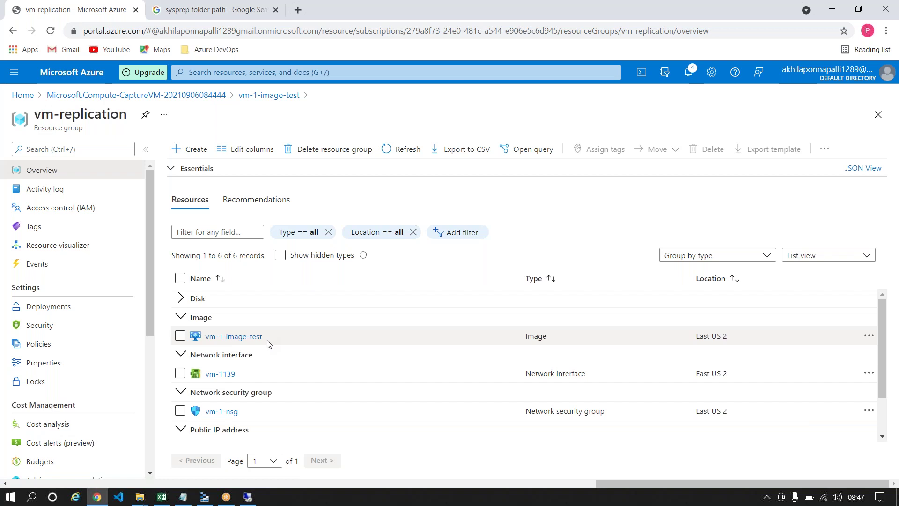
Start creating a virtual machine in the vm-replication resource group, named vm-3, in the East US 2 region
{"action": "left_click", "coordinate": [180, 150]}
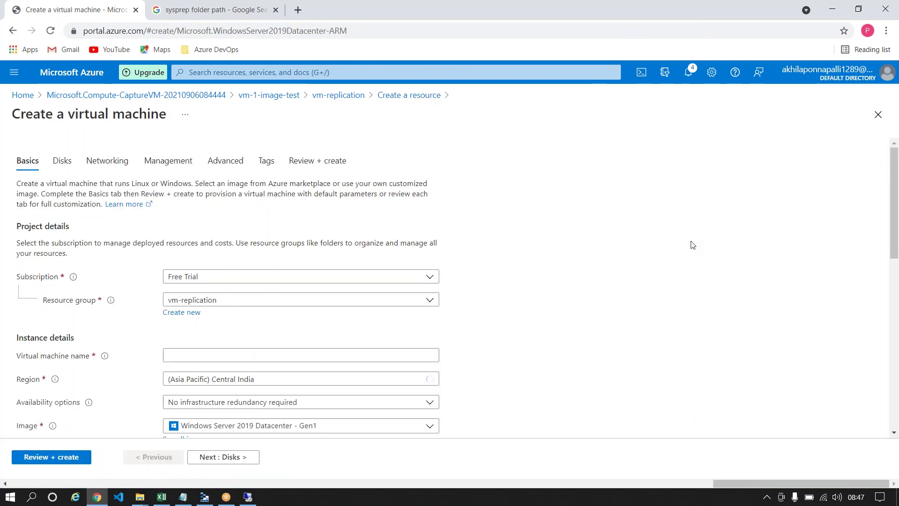
{"action": "scroll", "coordinate": [693, 245], "scroll_direction": "down", "scroll_amount": 3}
{"action": "left_click", "coordinate": [272, 209]}
{"action": "type", "text": "vm-3"}
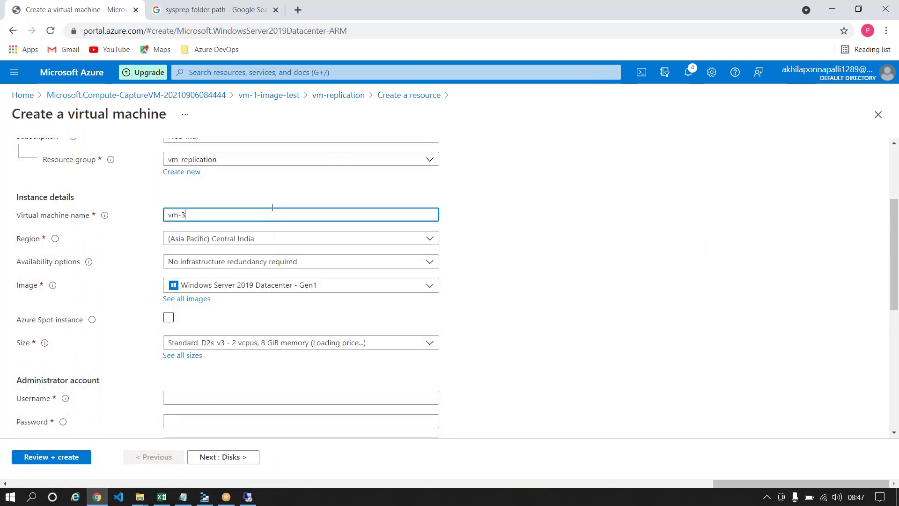
{"action": "left_click", "coordinate": [244, 238]}
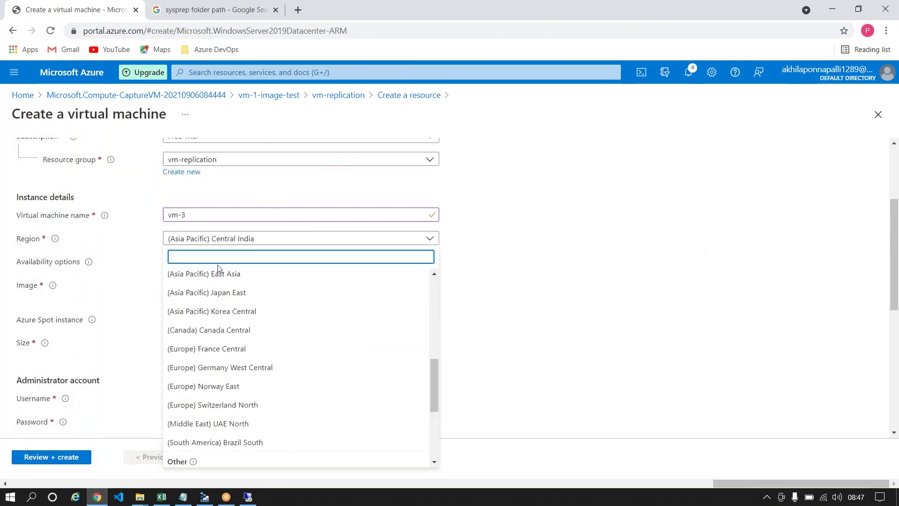
{"action": "type", "text": "east"}
{"action": "left_click", "coordinate": [209, 314]}
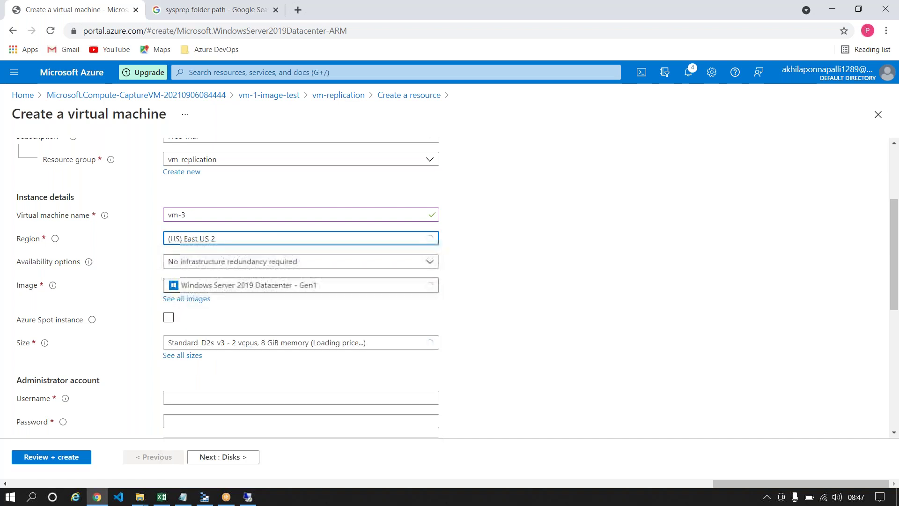
Choose vm-1-image-test from the saved personal images as the image for vm-3
{"action": "left_click", "coordinate": [314, 292]}
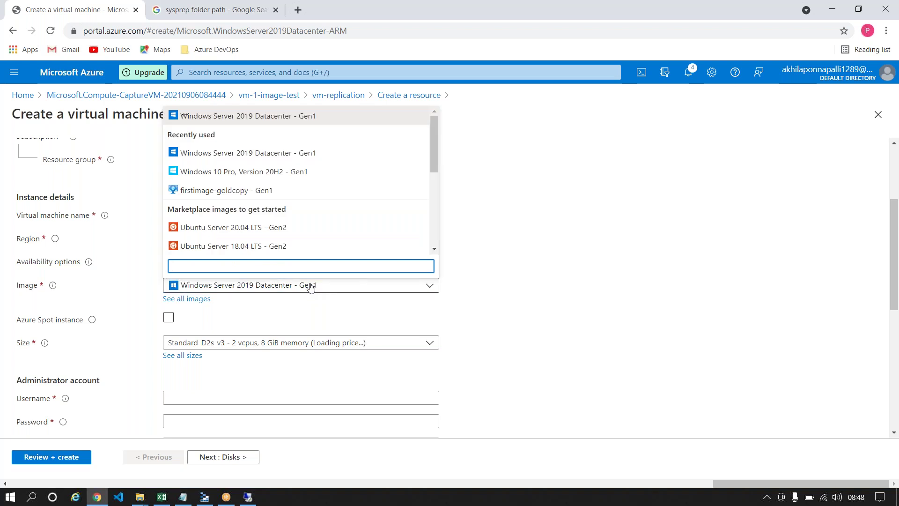
{"action": "left_click_drag", "start_coordinate": [434, 133], "coordinate": [428, 213]}
{"action": "left_click", "coordinate": [171, 246]}
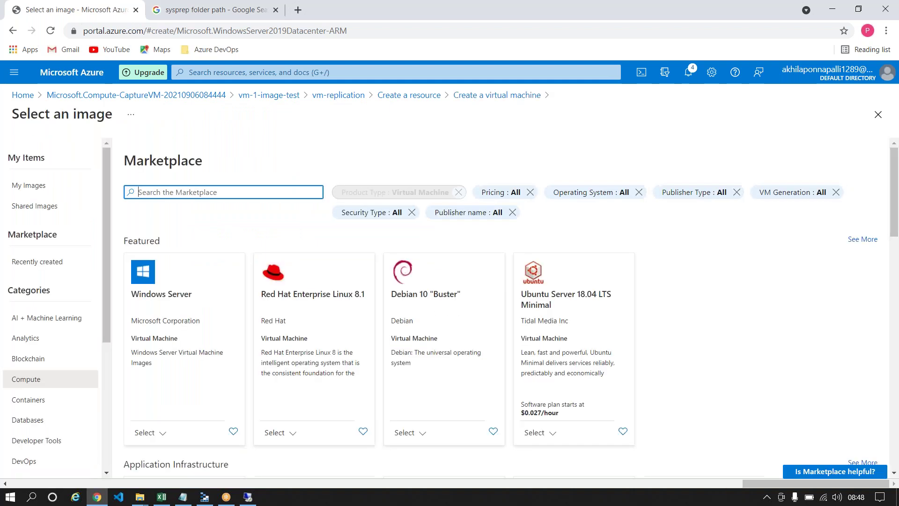
{"action": "left_click", "coordinate": [60, 185]}
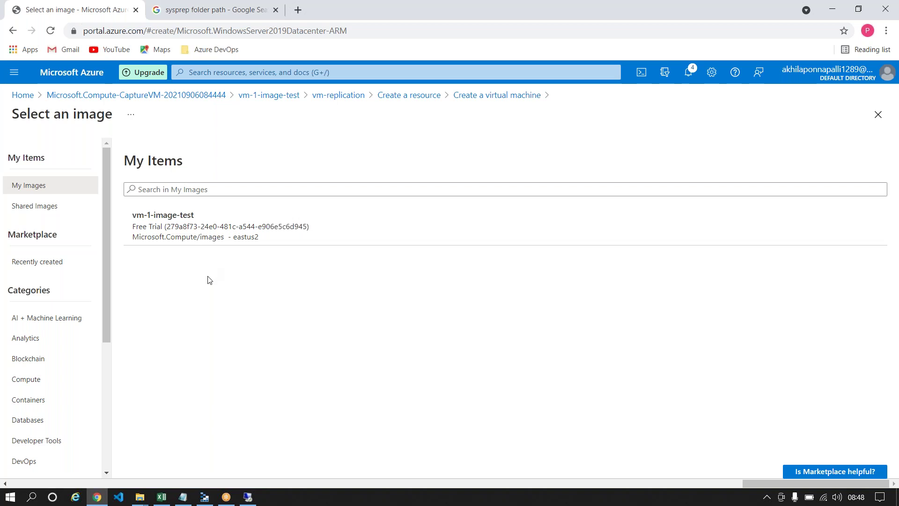
{"action": "left_click", "coordinate": [176, 217]}
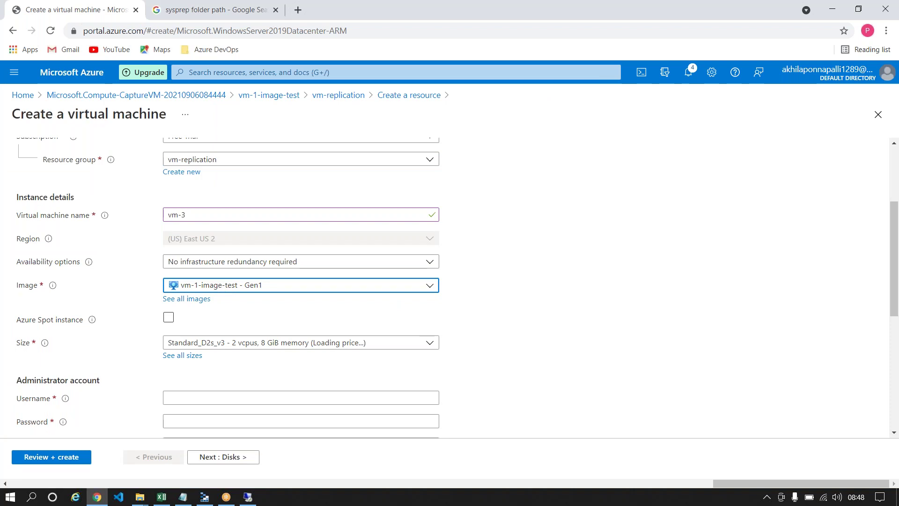
Examine the instance details, administrator account and inbound port rules for vm-3, leaving Azure Spot instance off
{"action": "scroll", "coordinate": [450, 281], "scroll_direction": "down", "scroll_amount": 1}
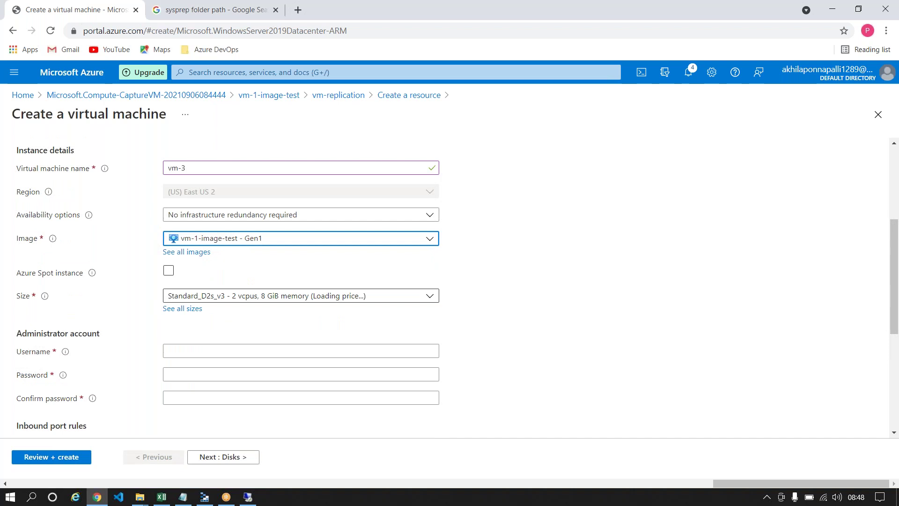
{"action": "left_click", "coordinate": [659, 11]}
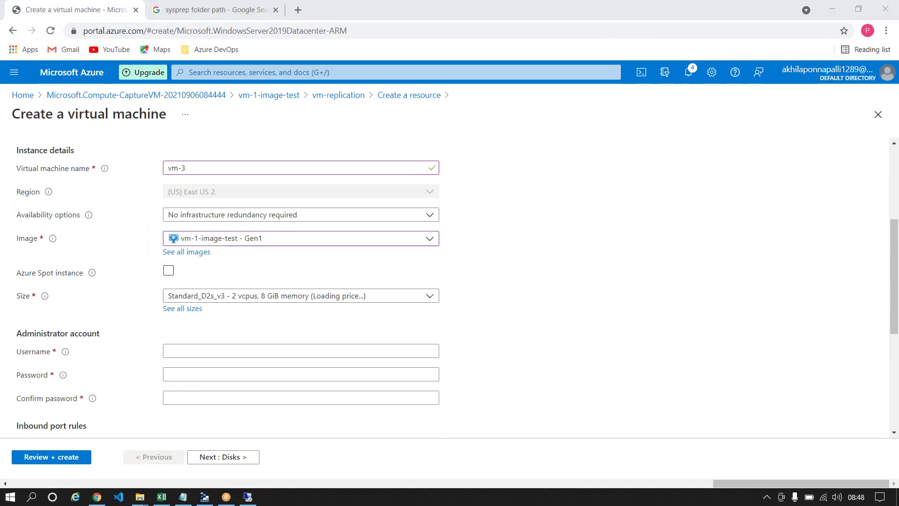
{"action": "left_click", "coordinate": [168, 270]}
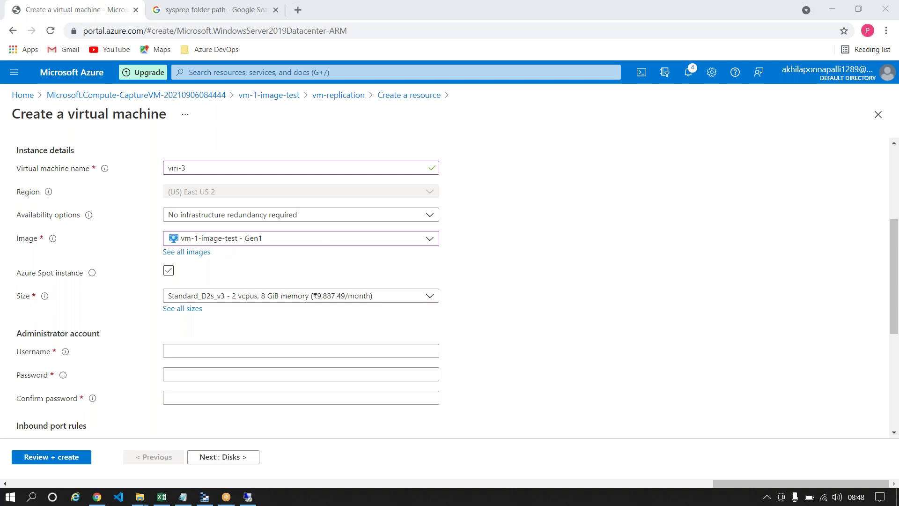
{"action": "key", "text": "space"}
{"action": "left_click_drag", "start_coordinate": [442, 240], "coordinate": [452, 239]}
{"action": "left_click", "coordinate": [608, 444]}
{"action": "scroll", "coordinate": [262, 341], "scroll_direction": "down", "scroll_amount": 5}
{"action": "scroll", "coordinate": [263, 341], "scroll_direction": "up", "scroll_amount": 2}
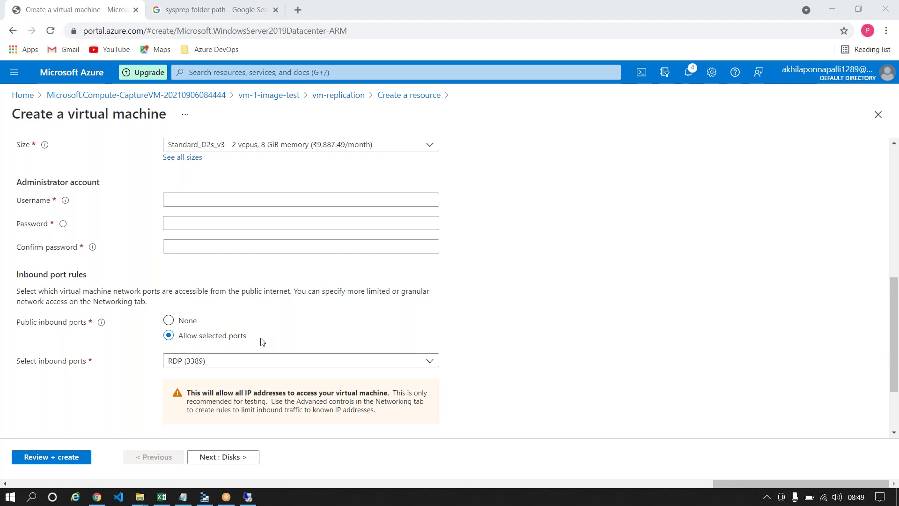
{"action": "scroll", "coordinate": [262, 341], "scroll_direction": "up", "scroll_amount": 4}
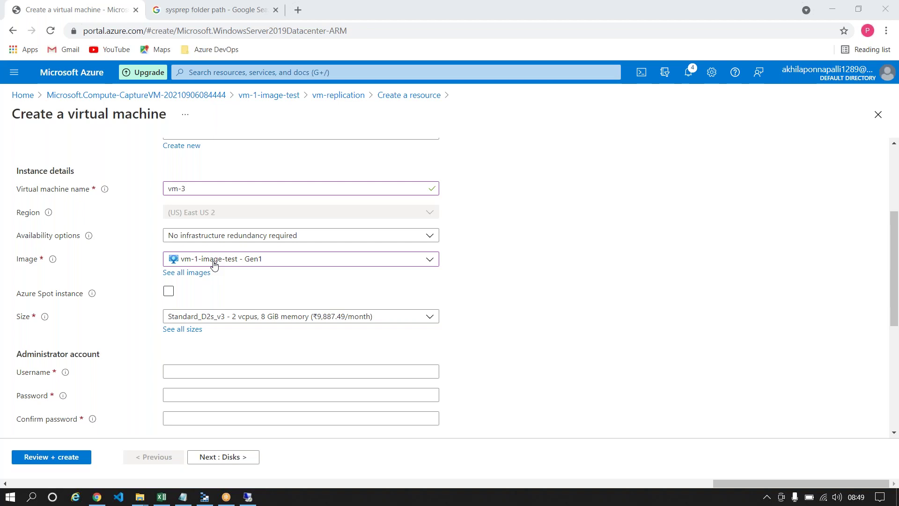
Discard the unsaved virtual machine and go through vm-1-image-test to its vm-replication resource group, collapsing the Essentials section
{"action": "left_click", "coordinate": [270, 96]}
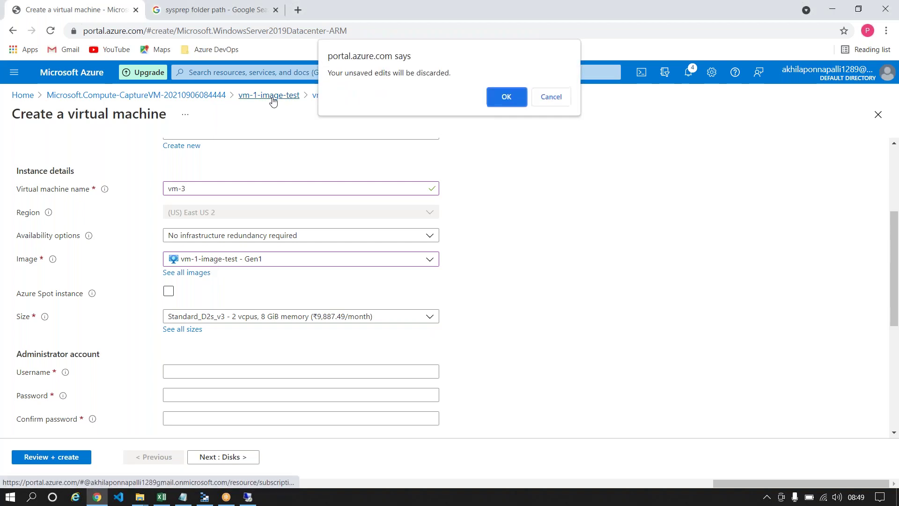
{"action": "left_click", "coordinate": [506, 97]}
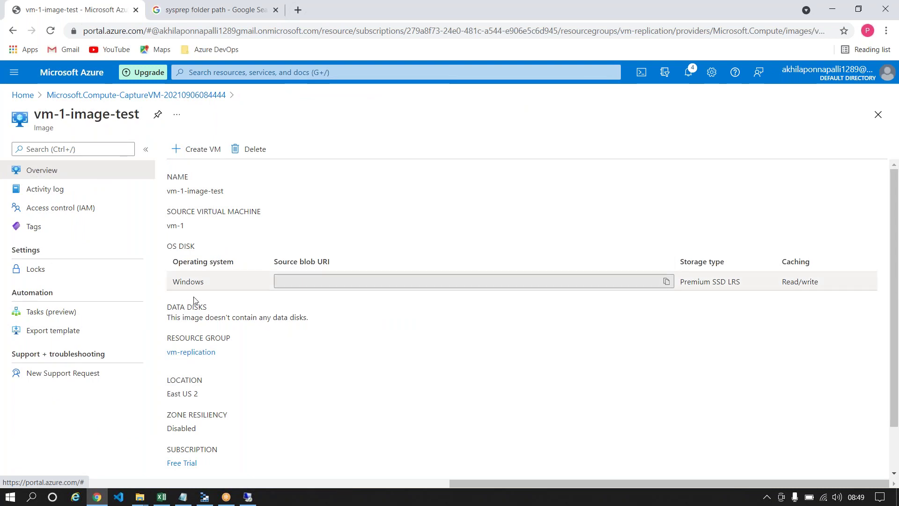
{"action": "left_click", "coordinate": [192, 352]}
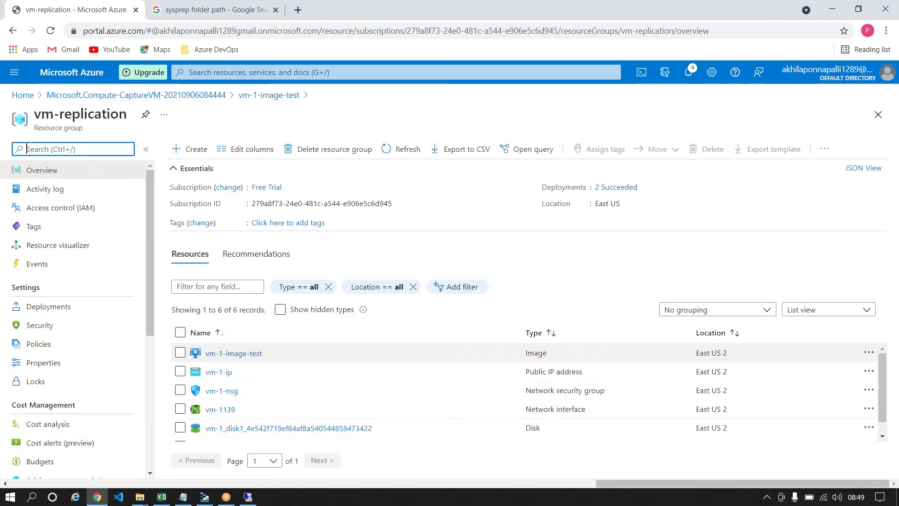
{"action": "left_click", "coordinate": [179, 176]}
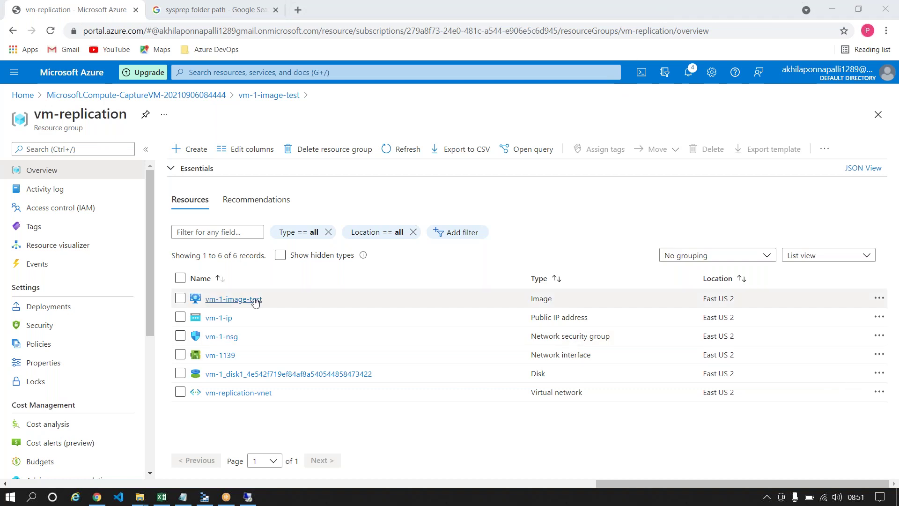
Start creating a virtual machine directly from the vm-1-image-test image and review the prefilled basic settings
{"action": "left_click", "coordinate": [239, 298]}
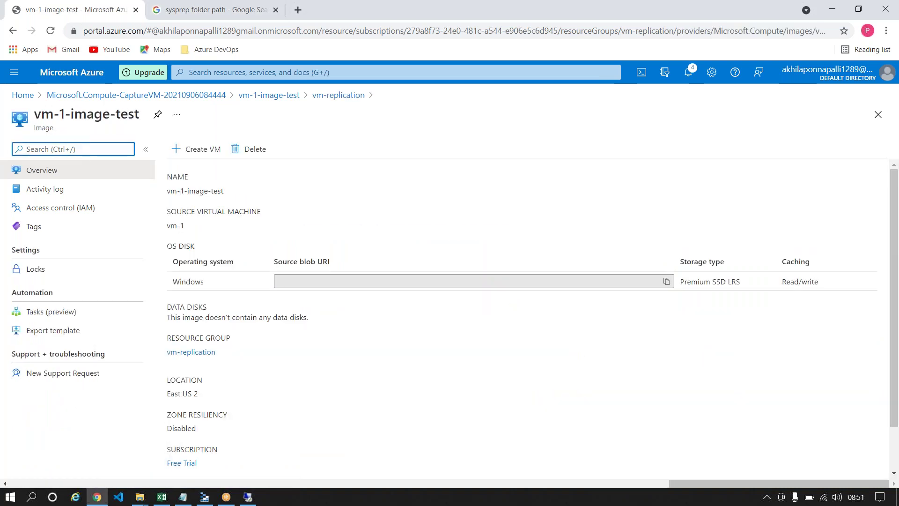
{"action": "left_click", "coordinate": [196, 154]}
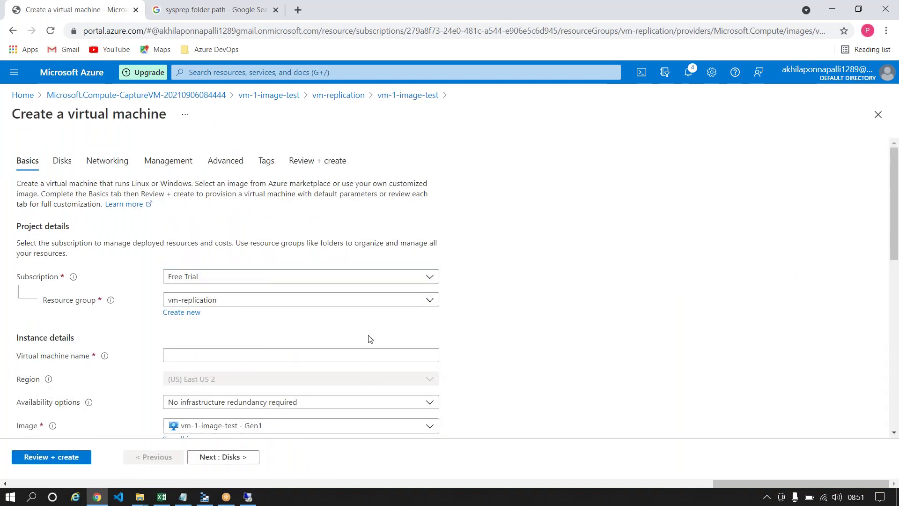
{"action": "scroll", "coordinate": [369, 338], "scroll_direction": "down", "scroll_amount": 3}
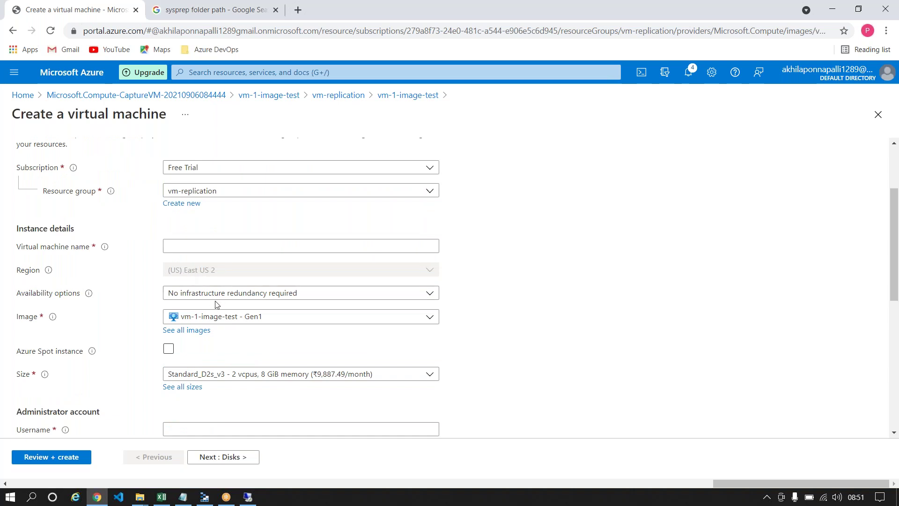
{"action": "scroll", "coordinate": [217, 305], "scroll_direction": "up", "scroll_amount": 3}
Return through the vm-replication resource group to the vm-1-image-test overview and highlight the image's location
{"action": "right_click", "coordinate": [315, 95]}
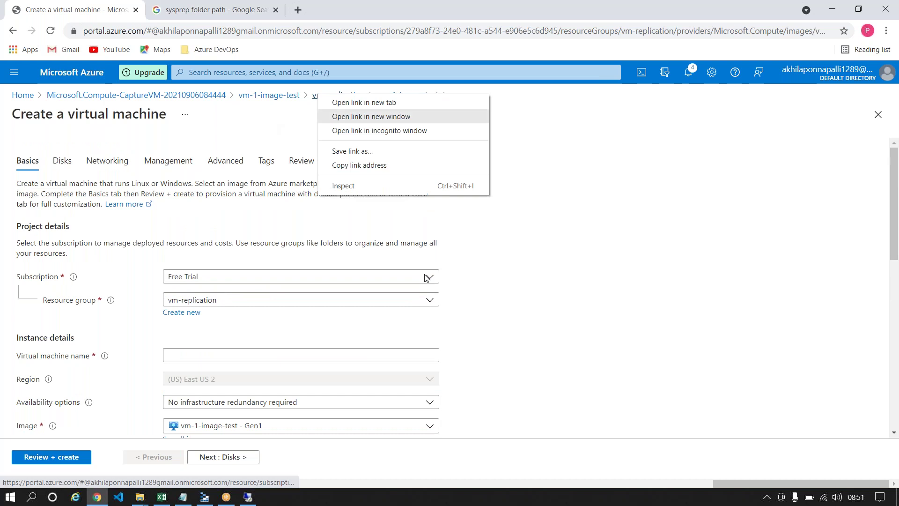
{"action": "left_click", "coordinate": [247, 110]}
{"action": "left_click", "coordinate": [332, 95]}
{"action": "left_click", "coordinate": [249, 299]}
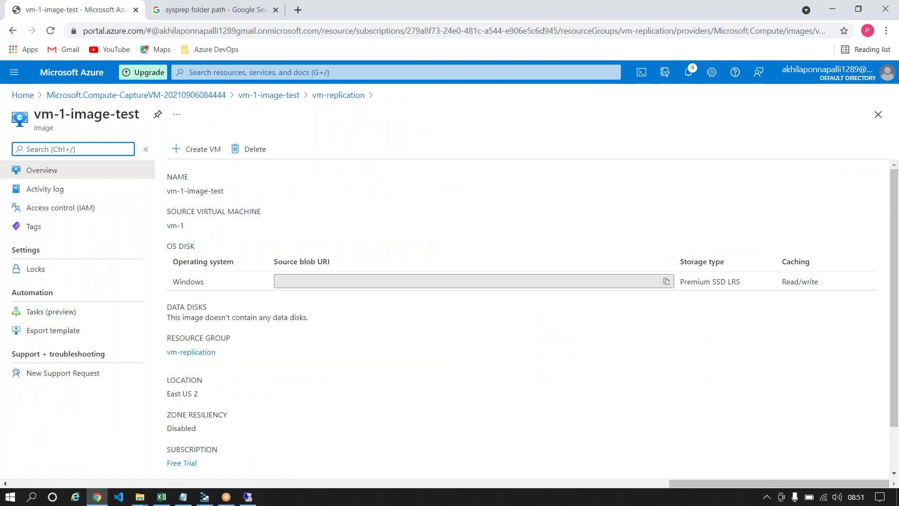
{"action": "scroll", "coordinate": [528, 320], "scroll_direction": "down", "scroll_amount": 1}
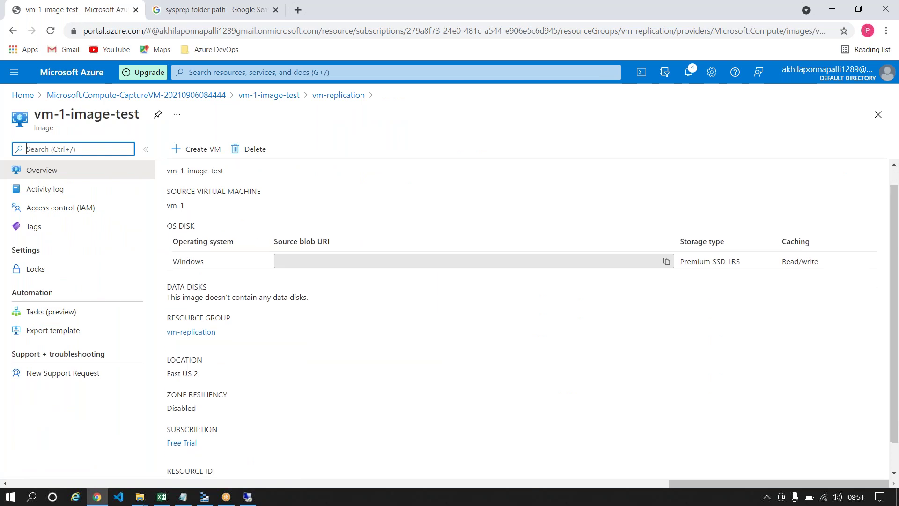
{"action": "scroll", "coordinate": [184, 353], "scroll_direction": "down", "scroll_amount": 1}
{"action": "triple_click", "coordinate": [174, 342]}
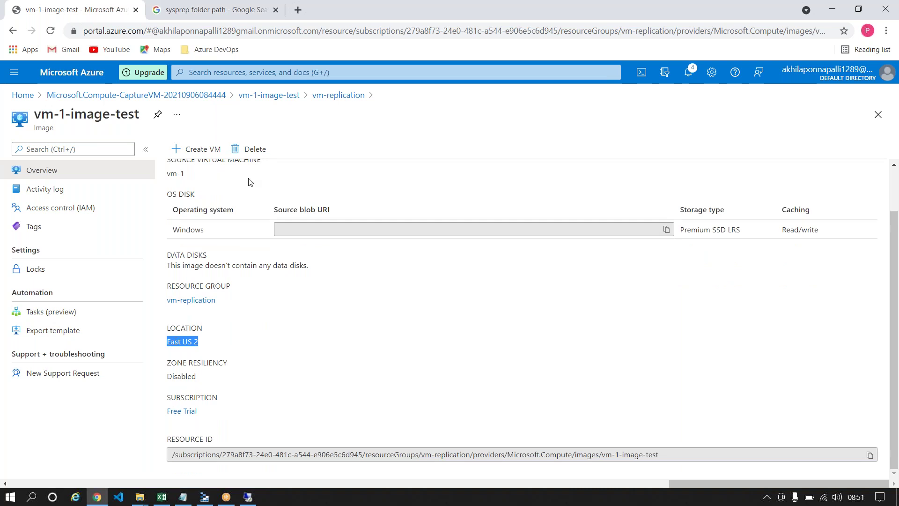
Go back to the Azure home page and open vm-08 from the list of virtual machines
{"action": "left_click", "coordinate": [276, 95]}
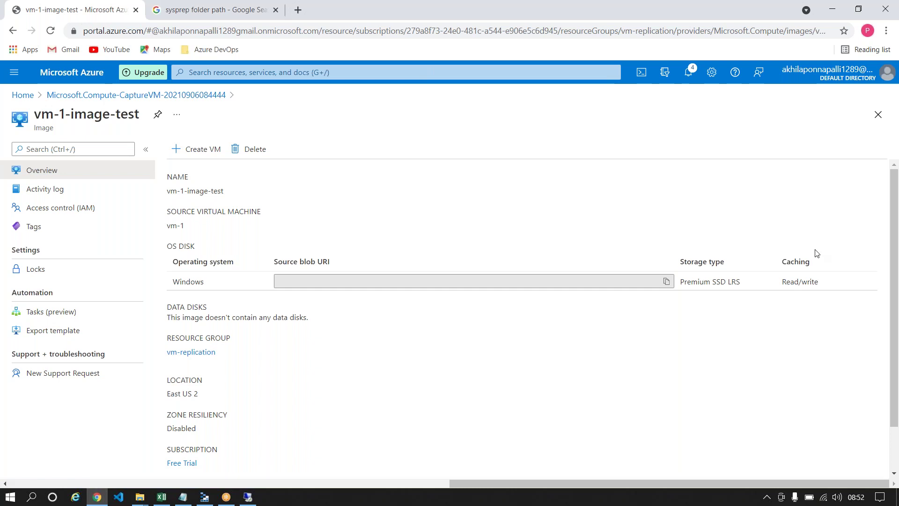
{"action": "double_click", "coordinate": [44, 128]}
{"action": "left_click", "coordinate": [144, 93]}
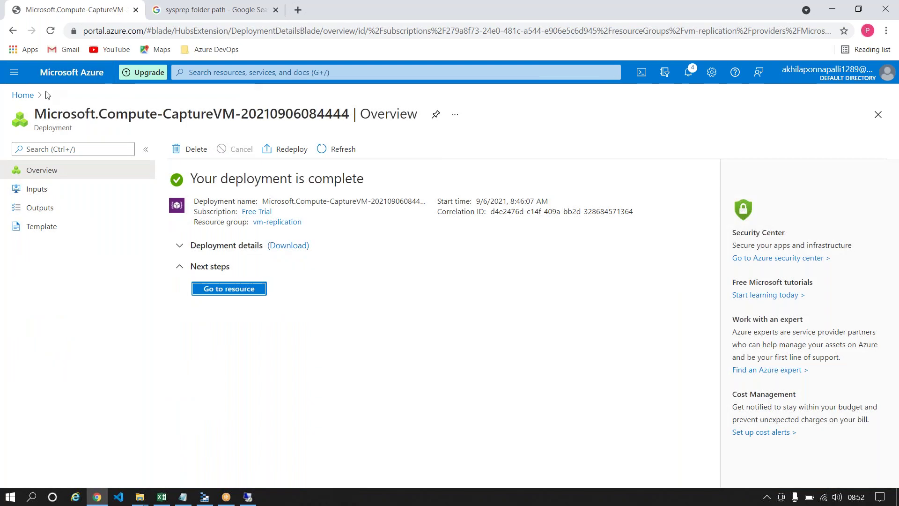
{"action": "left_click", "coordinate": [22, 95]}
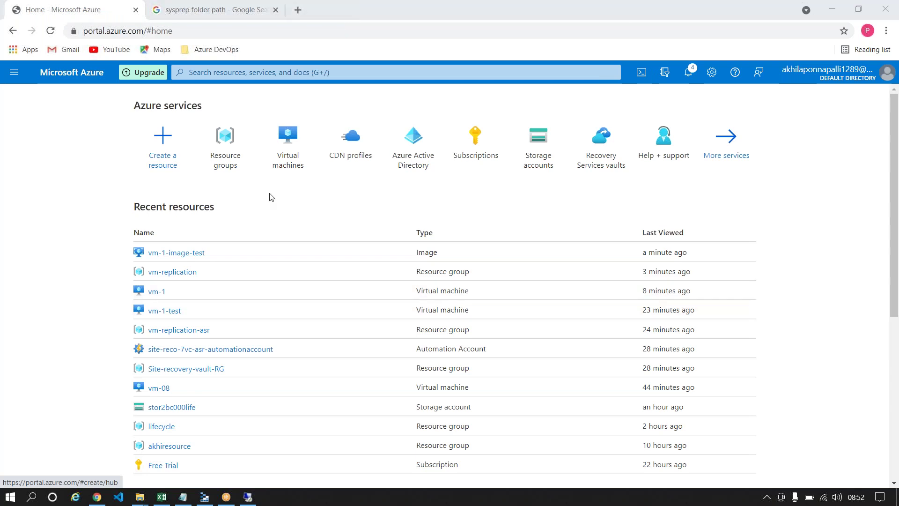
{"action": "left_click", "coordinate": [288, 136]}
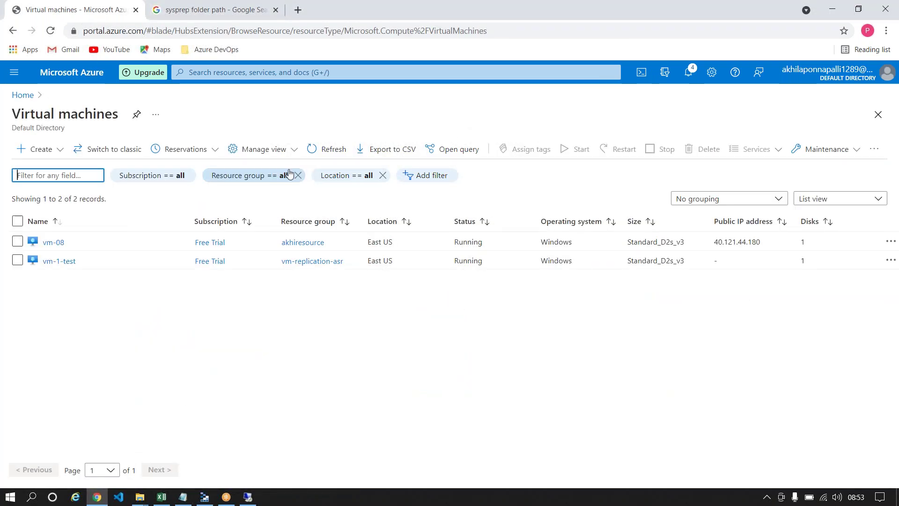
{"action": "left_click", "coordinate": [53, 242]}
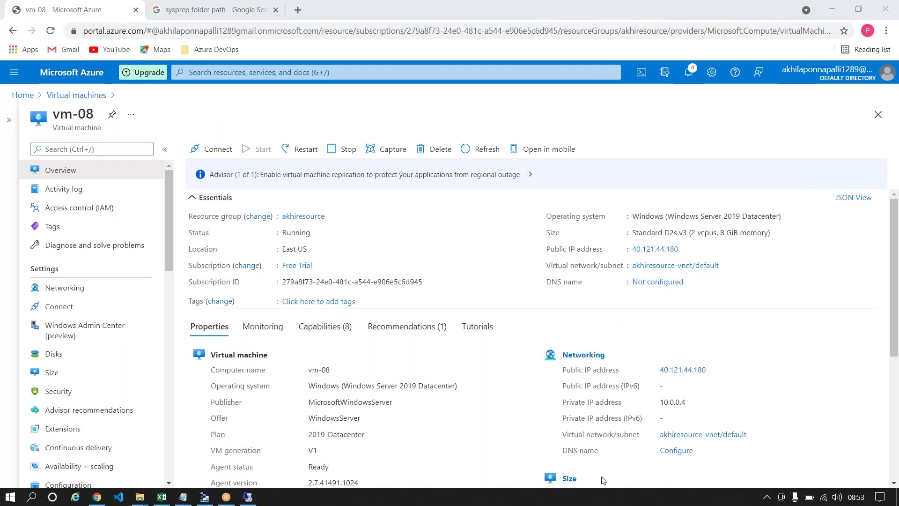
Point out and highlight the status of vm-08 in its Essentials section
{"action": "left_click", "coordinate": [599, 397]}
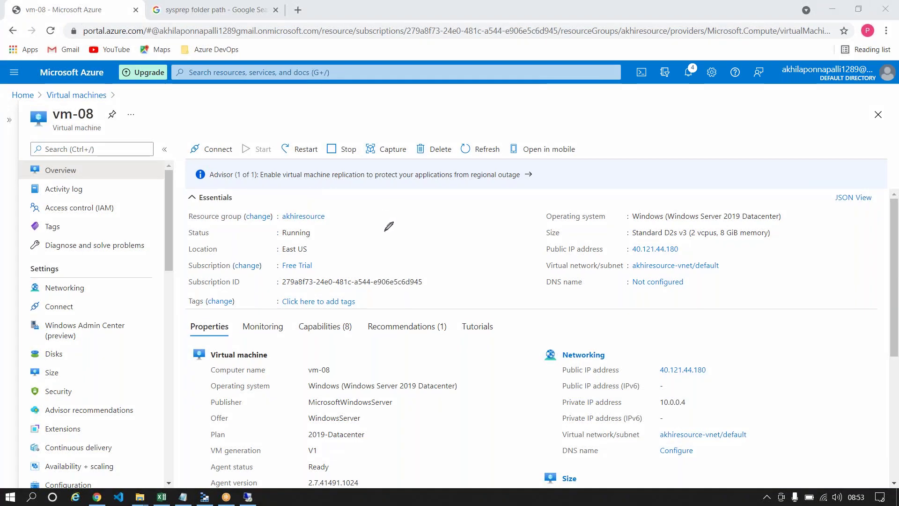
{"action": "mouse_move", "coordinate": [384, 230]}
{"action": "left_mouse_down"}
{"action": "mouse_move", "coordinate": [333, 233]}
{"action": "mouse_move", "coordinate": [343, 247]}
{"action": "mouse_move", "coordinate": [347, 227]}
{"action": "left_mouse_up"}
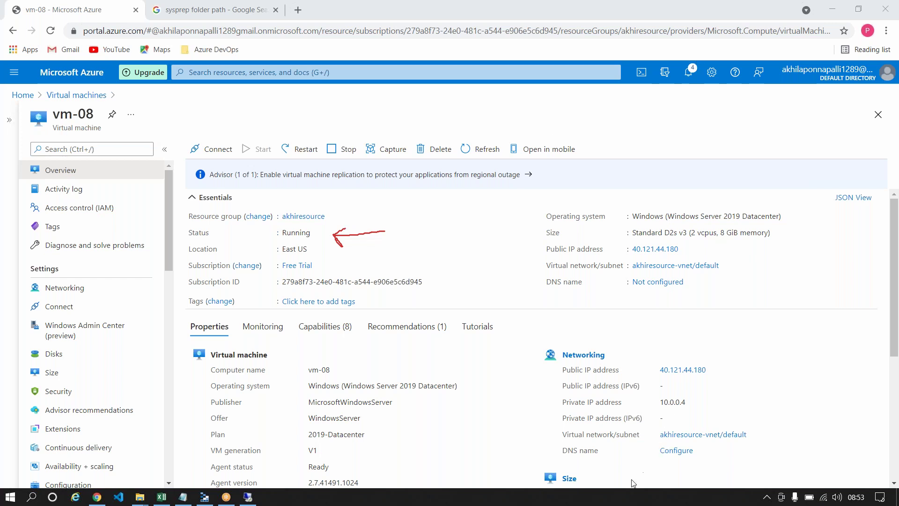
{"action": "left_click", "coordinate": [612, 468]}
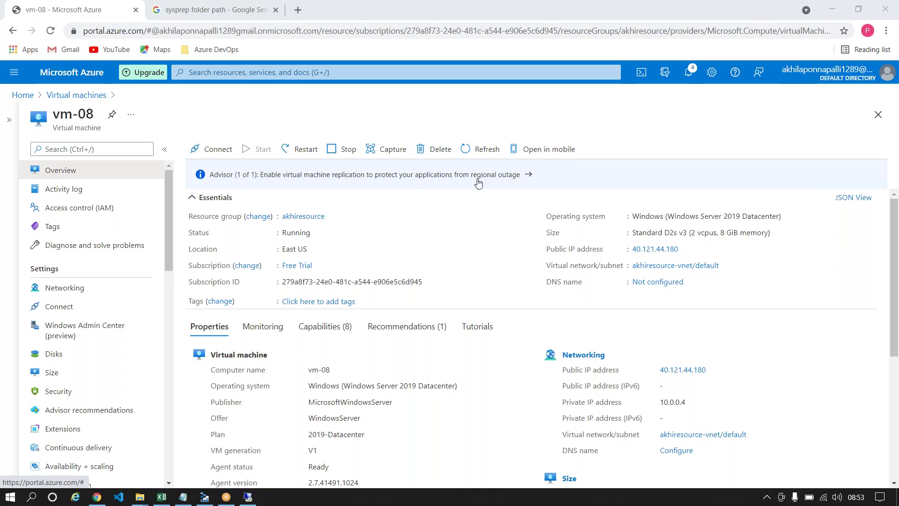
{"action": "double_click", "coordinate": [296, 233]}
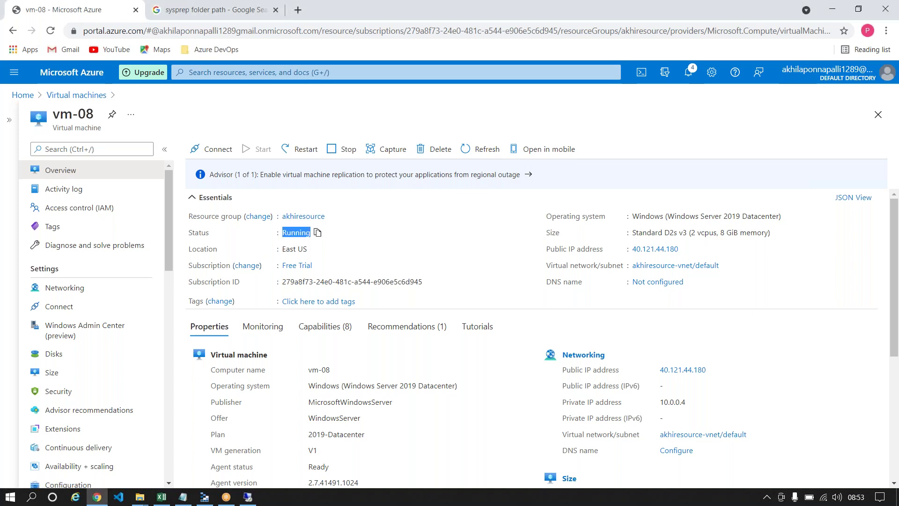
{"action": "left_click", "coordinate": [296, 233]}
{"action": "double_click", "coordinate": [296, 232]}
Stop the vm-08 virtual machine with its public IP address reserved
{"action": "left_click", "coordinate": [336, 149]}
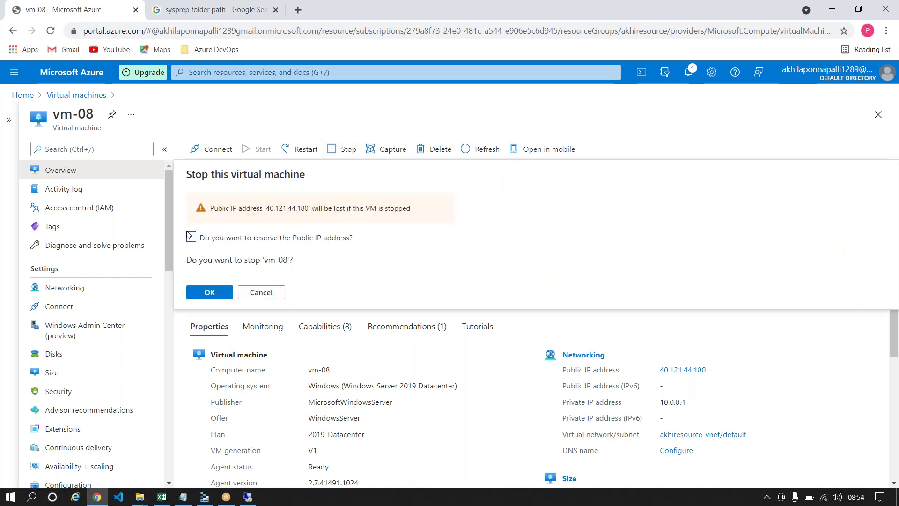
{"action": "left_click", "coordinate": [191, 237]}
{"action": "left_click", "coordinate": [202, 291]}
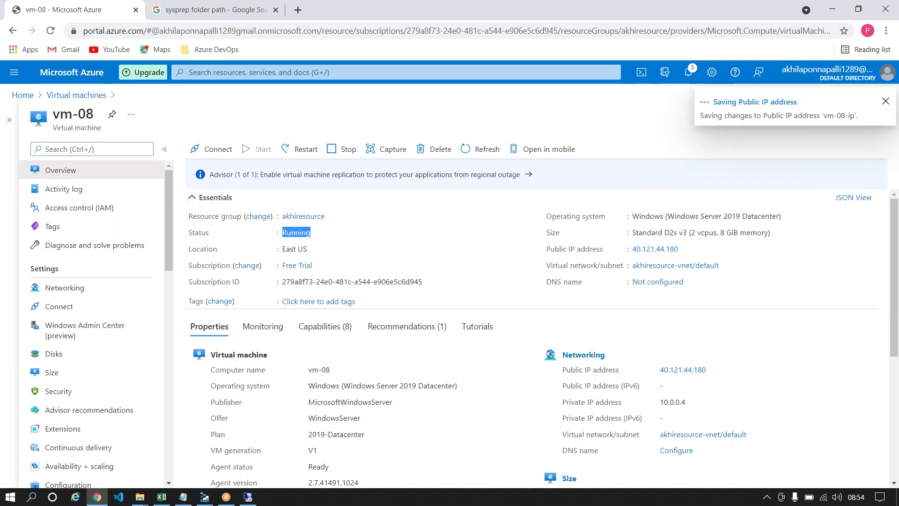
Clear the text selection and refresh the vm-08 overview to check its current status
{"action": "left_click", "coordinate": [414, 224]}
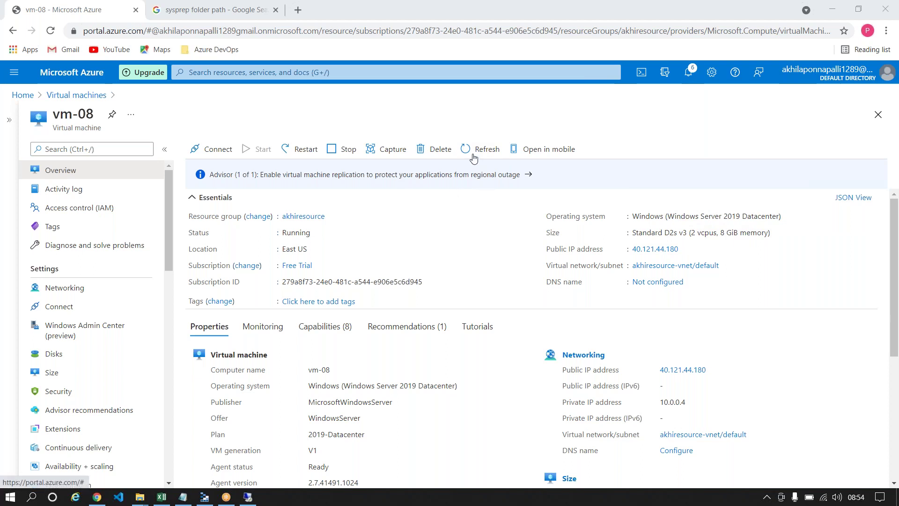
{"action": "left_click", "coordinate": [474, 158]}
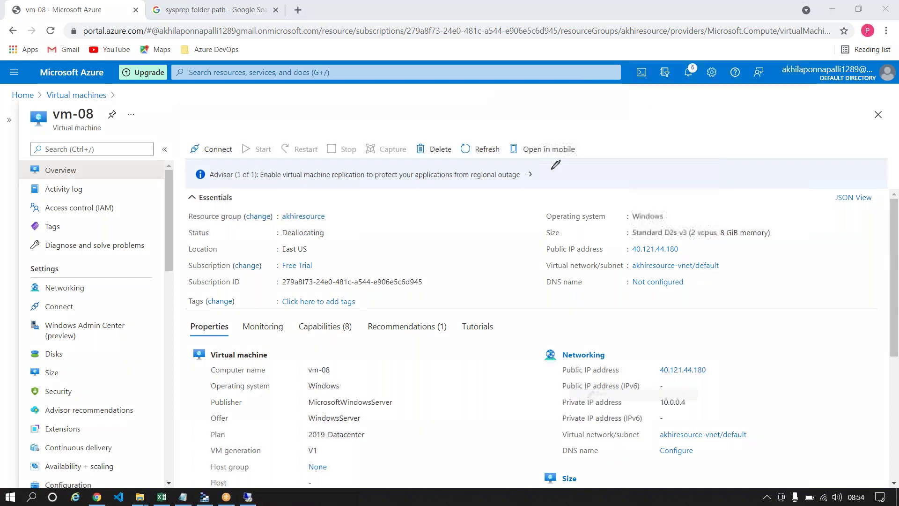
Sketch a VM shape linked by an arrow to a gridded box, cross out the link, and draw a second curved arrow between them
{"action": "mouse_move", "coordinate": [657, 142]}
{"action": "left_mouse_down"}
{"action": "mouse_move", "coordinate": [674, 107]}
{"action": "mouse_move", "coordinate": [688, 141]}
{"action": "mouse_move", "coordinate": [657, 133]}
{"action": "mouse_move", "coordinate": [757, 151]}
{"action": "mouse_move", "coordinate": [787, 107]}
{"action": "mouse_move", "coordinate": [813, 142]}
{"action": "mouse_move", "coordinate": [762, 151]}
{"action": "left_mouse_up"}
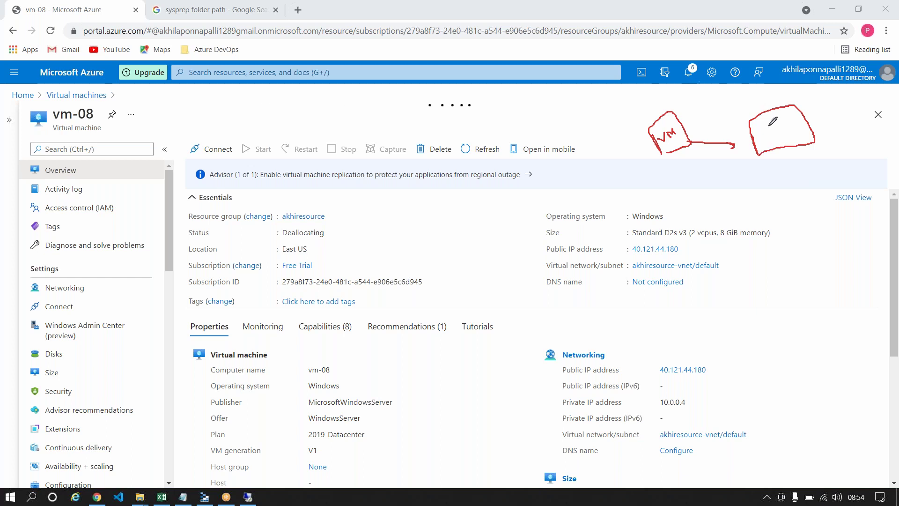
{"action": "mouse_move", "coordinate": [769, 119]}
{"action": "left_mouse_down"}
{"action": "mouse_move", "coordinate": [772, 149]}
{"action": "mouse_move", "coordinate": [784, 146]}
{"action": "mouse_move", "coordinate": [796, 120]}
{"action": "mouse_move", "coordinate": [757, 133]}
{"action": "left_mouse_up"}
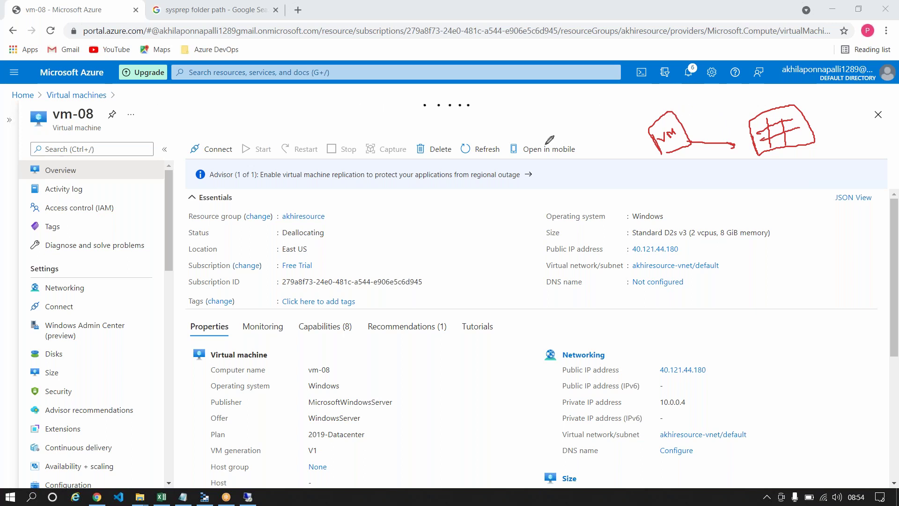
{"action": "left_click_drag", "start_coordinate": [724, 113], "coordinate": [713, 162]}
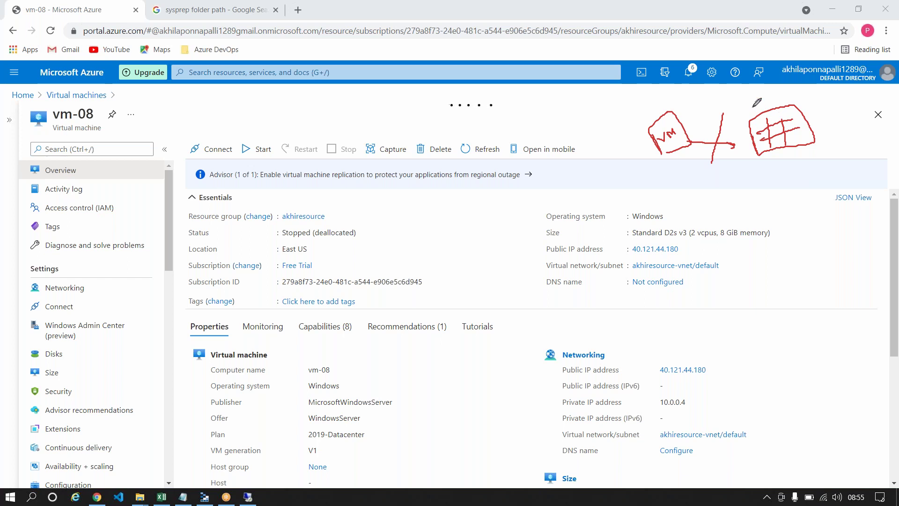
{"action": "mouse_move", "coordinate": [686, 120]}
{"action": "left_mouse_down"}
{"action": "mouse_move", "coordinate": [673, 132]}
{"action": "mouse_move", "coordinate": [791, 107]}
{"action": "left_mouse_up"}
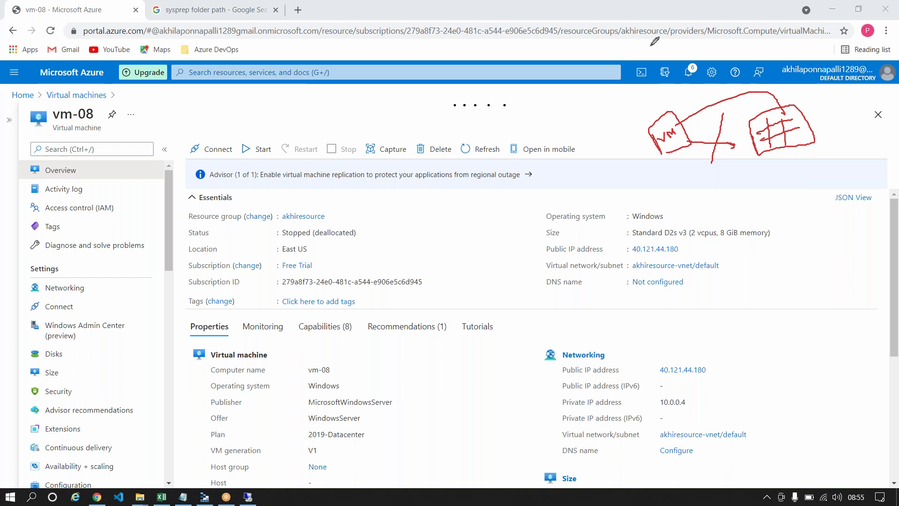
Circle the vm-08 status, public IP address and Stop command with the pen, and add a tick beside the status
{"action": "mouse_move", "coordinate": [330, 221]}
{"action": "left_mouse_down"}
{"action": "mouse_move", "coordinate": [283, 219]}
{"action": "mouse_move", "coordinate": [309, 248]}
{"action": "mouse_move", "coordinate": [371, 226]}
{"action": "mouse_move", "coordinate": [308, 215]}
{"action": "left_mouse_up"}
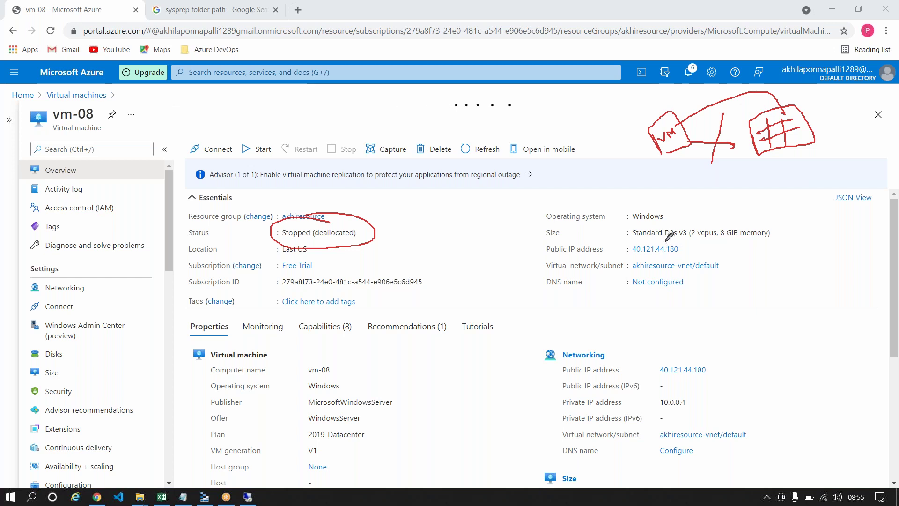
{"action": "left_click_drag", "start_coordinate": [630, 244], "coordinate": [695, 250]}
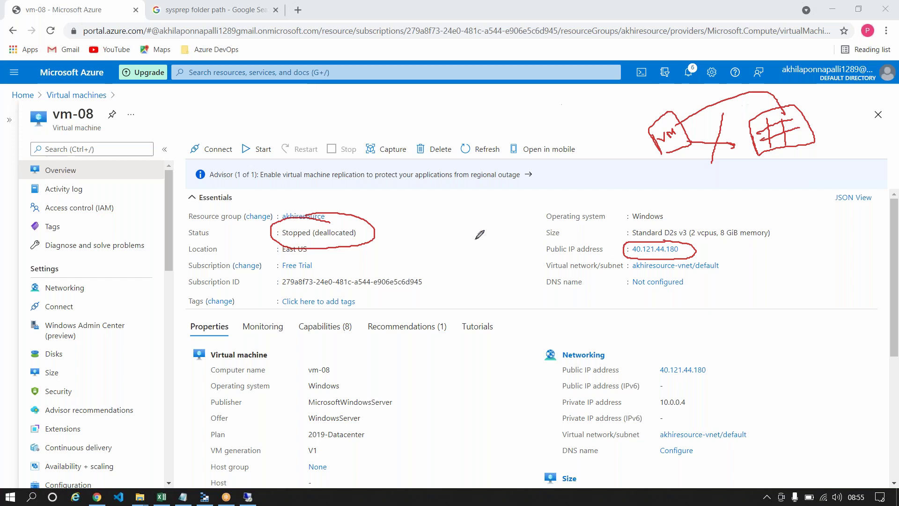
{"action": "mouse_move", "coordinate": [361, 226]}
{"action": "left_mouse_down"}
{"action": "mouse_move", "coordinate": [373, 233]}
{"action": "mouse_move", "coordinate": [380, 225]}
{"action": "left_mouse_up"}
{"action": "mouse_move", "coordinate": [347, 137]}
{"action": "left_mouse_down"}
{"action": "mouse_move", "coordinate": [323, 145]}
{"action": "mouse_move", "coordinate": [363, 149]}
{"action": "mouse_move", "coordinate": [351, 135]}
{"action": "left_mouse_up"}
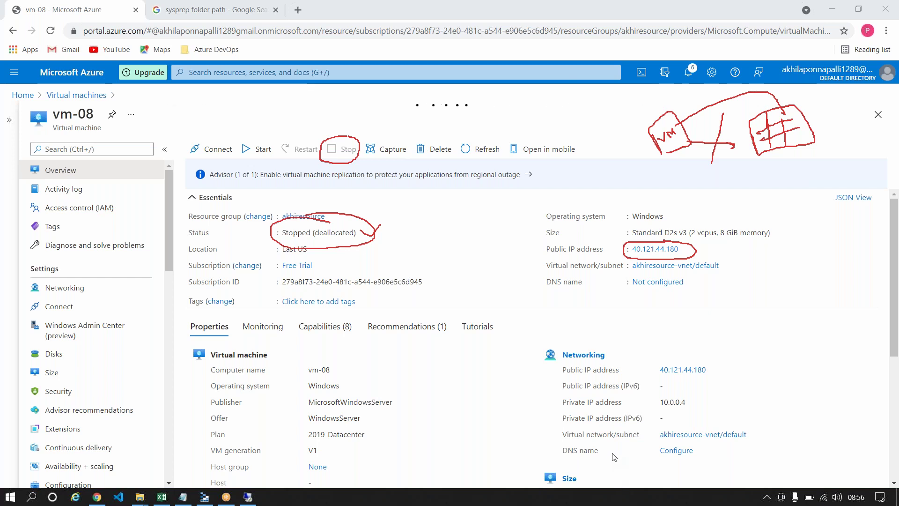
Clear the pen annotations from the vm-08 overview and briefly highlight the status value in Essentials
{"action": "key", "text": "Escape"}
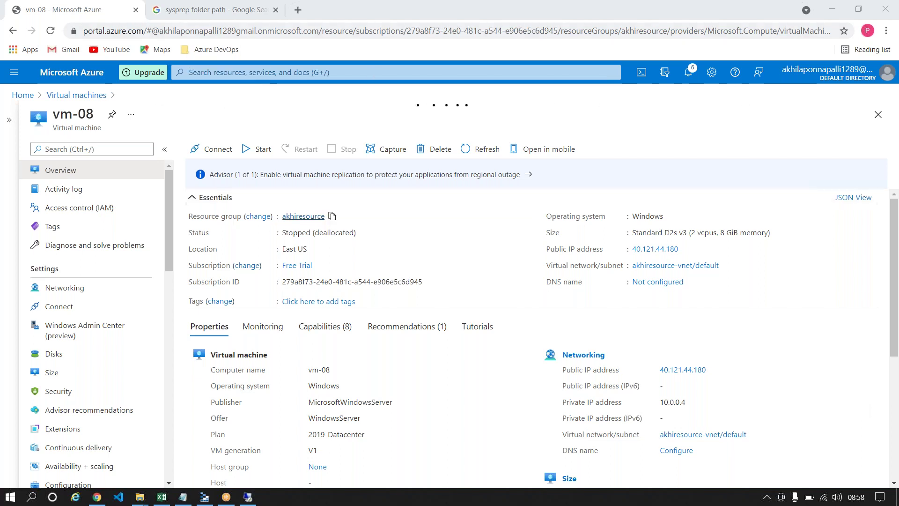
{"action": "left_click_drag", "start_coordinate": [355, 232], "coordinate": [282, 233]}
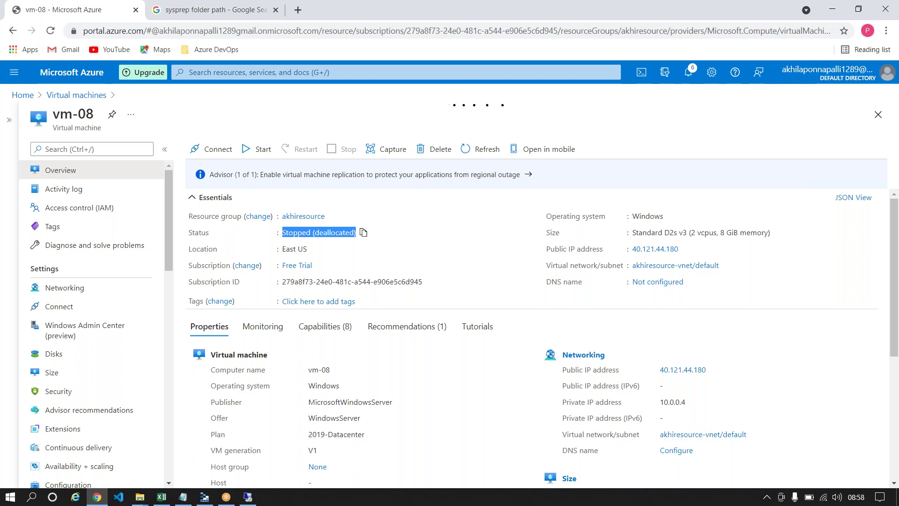
{"action": "left_click", "coordinate": [411, 241]}
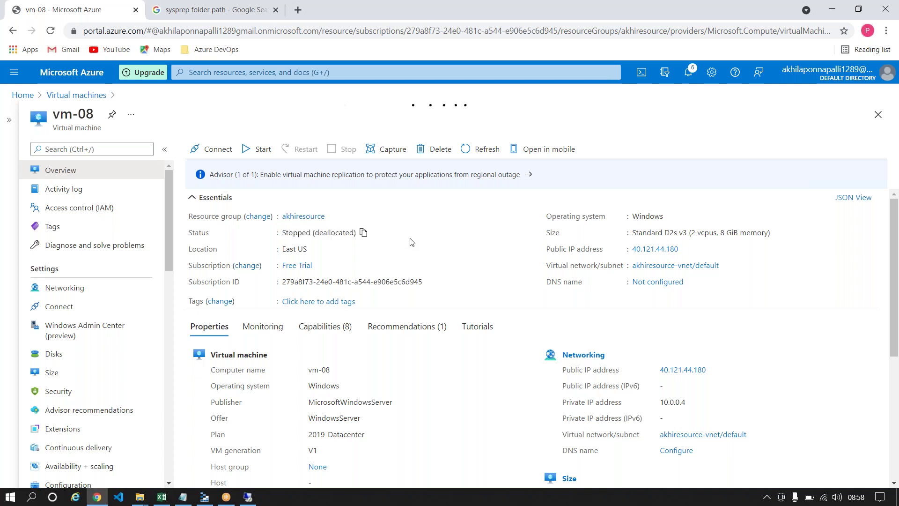